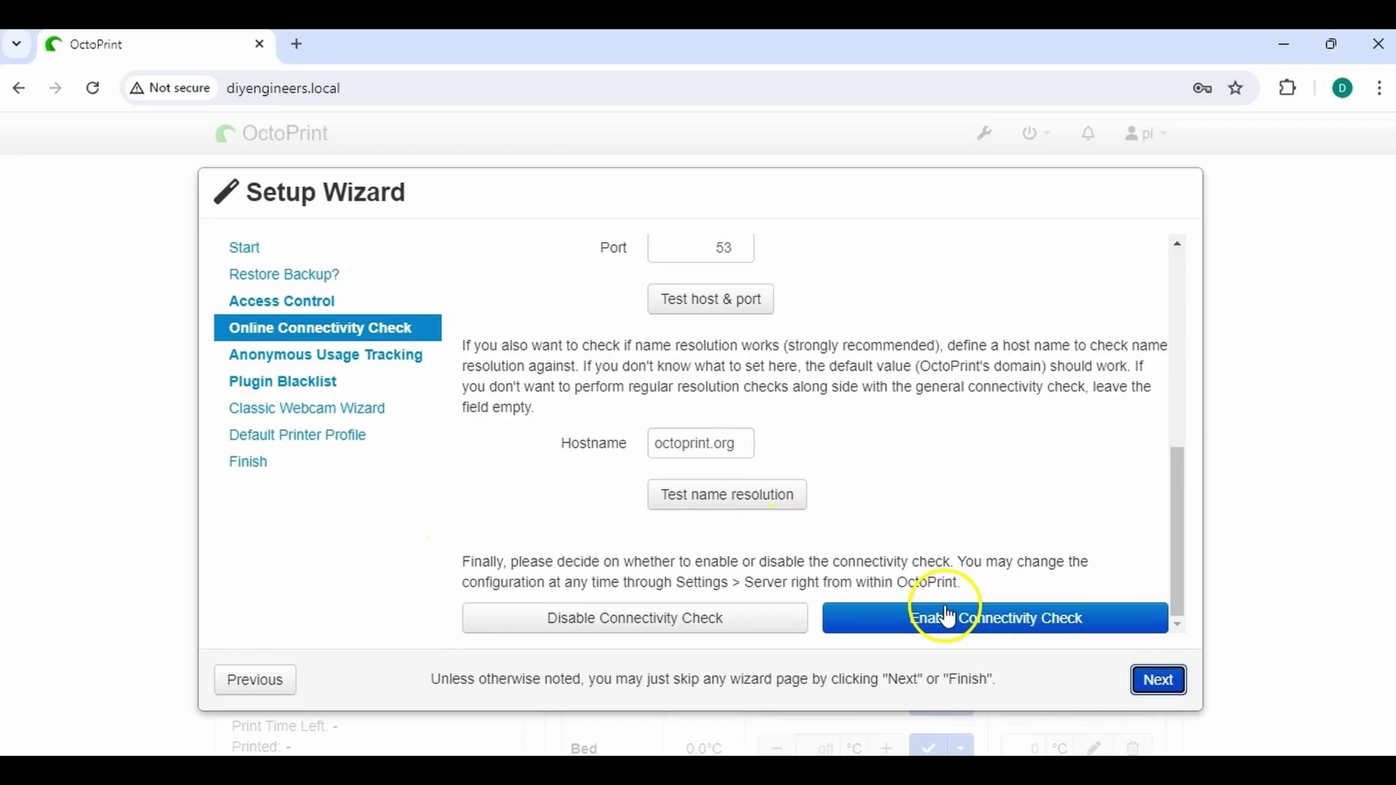
# Enable the connectivity check, advance the wizard, and jog the print head toward X+
pyautogui.click(946, 616)
pyautogui.click(1159, 679)
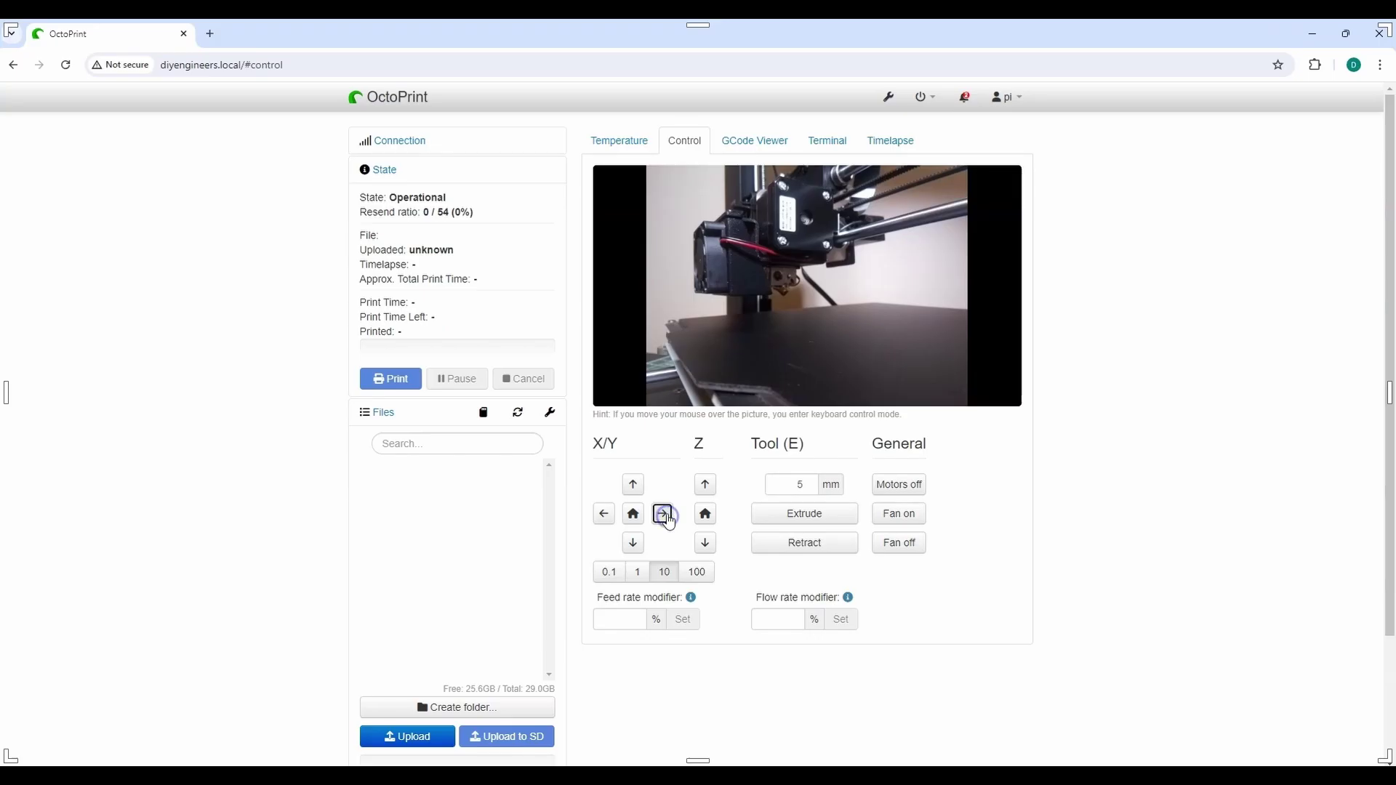
pyautogui.click(664, 516)
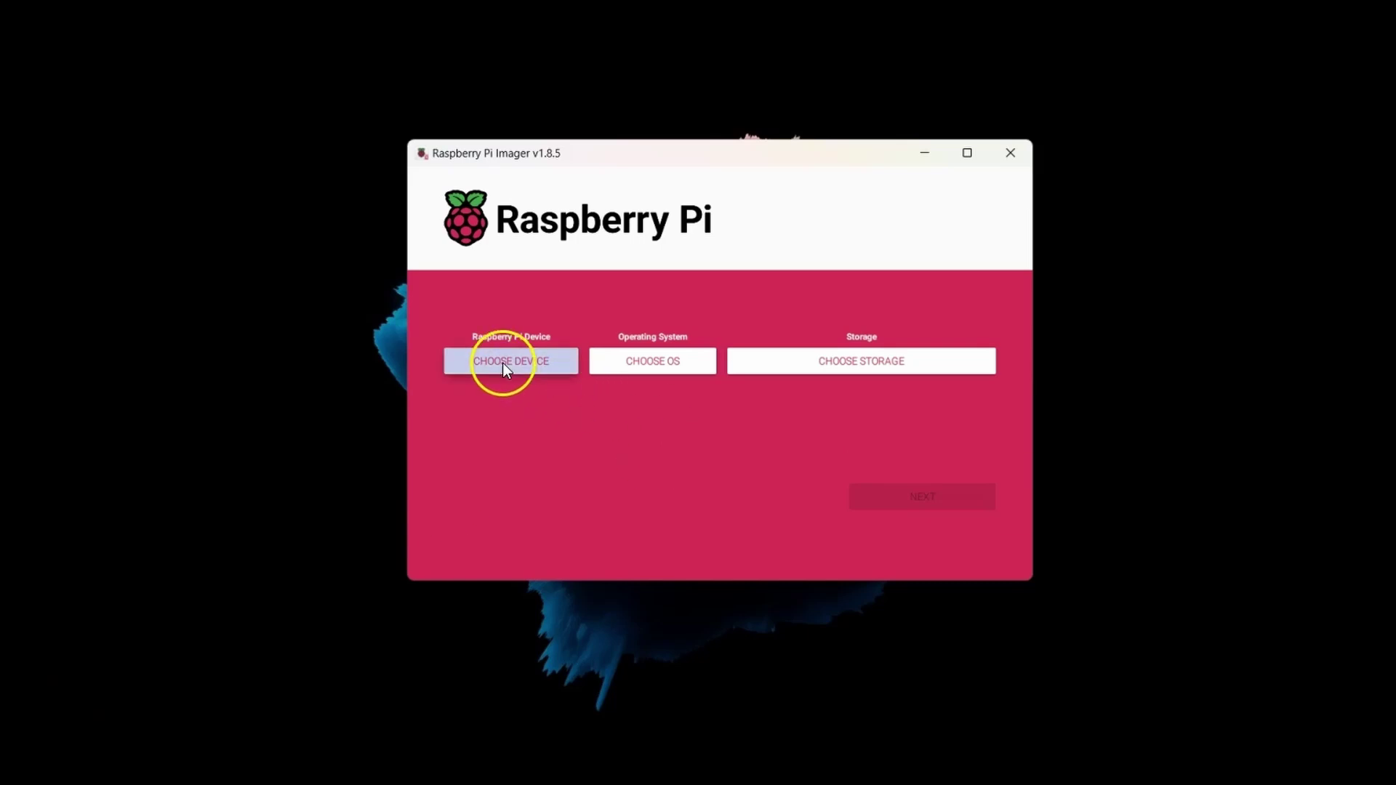
# Choose Raspberry Pi 3, OctoPi (stable) under 3D printing, and the 31.9 GB USB drive
pyautogui.click(503, 363)
pyautogui.click(731, 513)
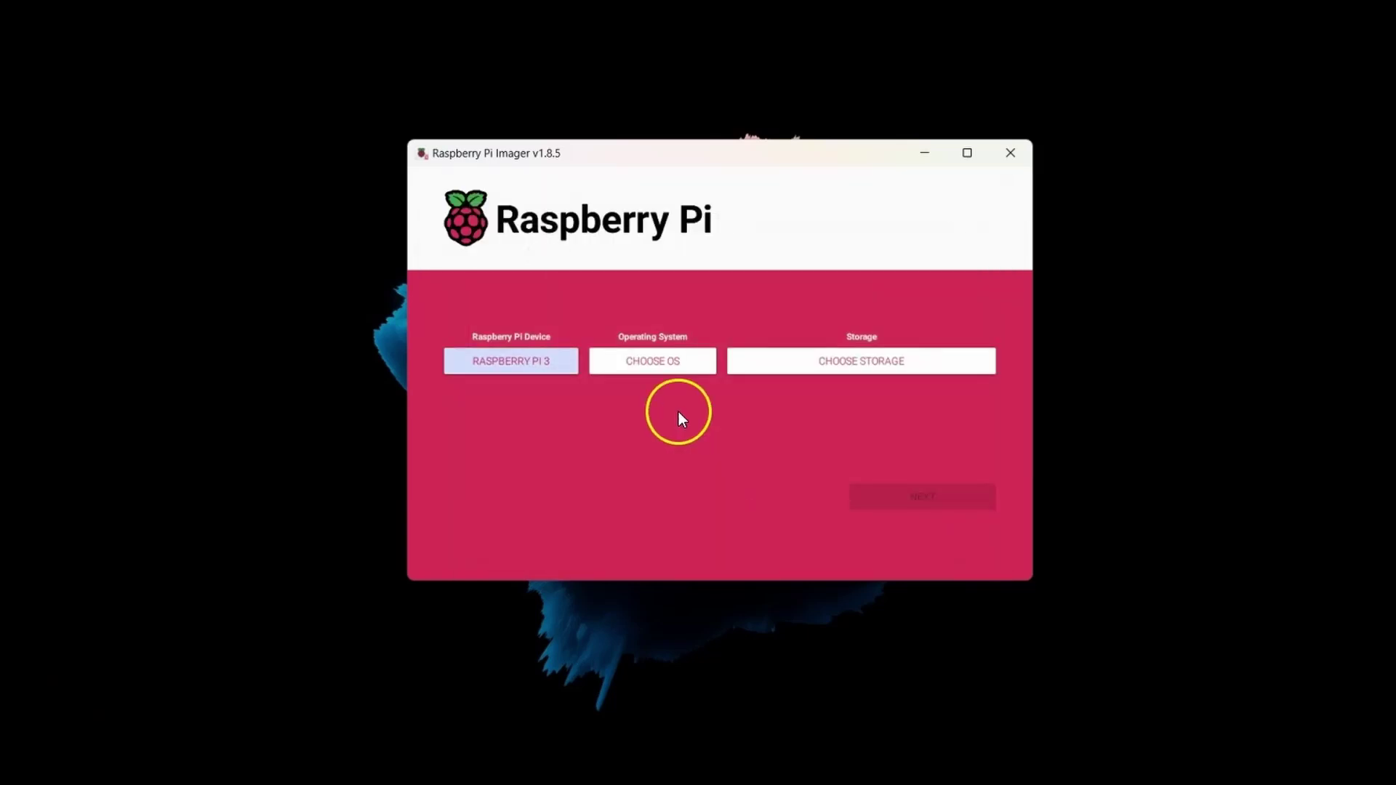
pyautogui.click(679, 412)
pyautogui.scroll(-3, 625, 517)
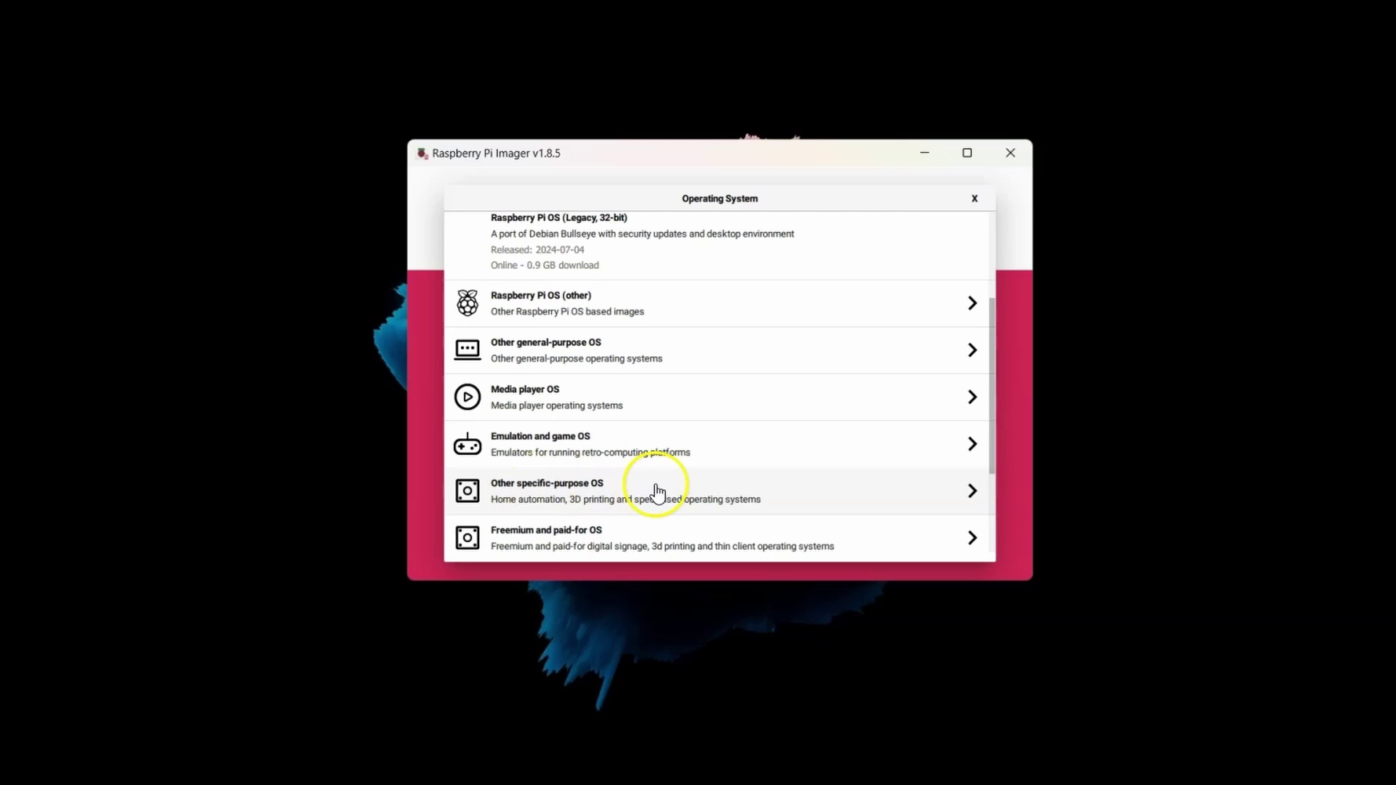
pyautogui.click(613, 491)
pyautogui.click(688, 296)
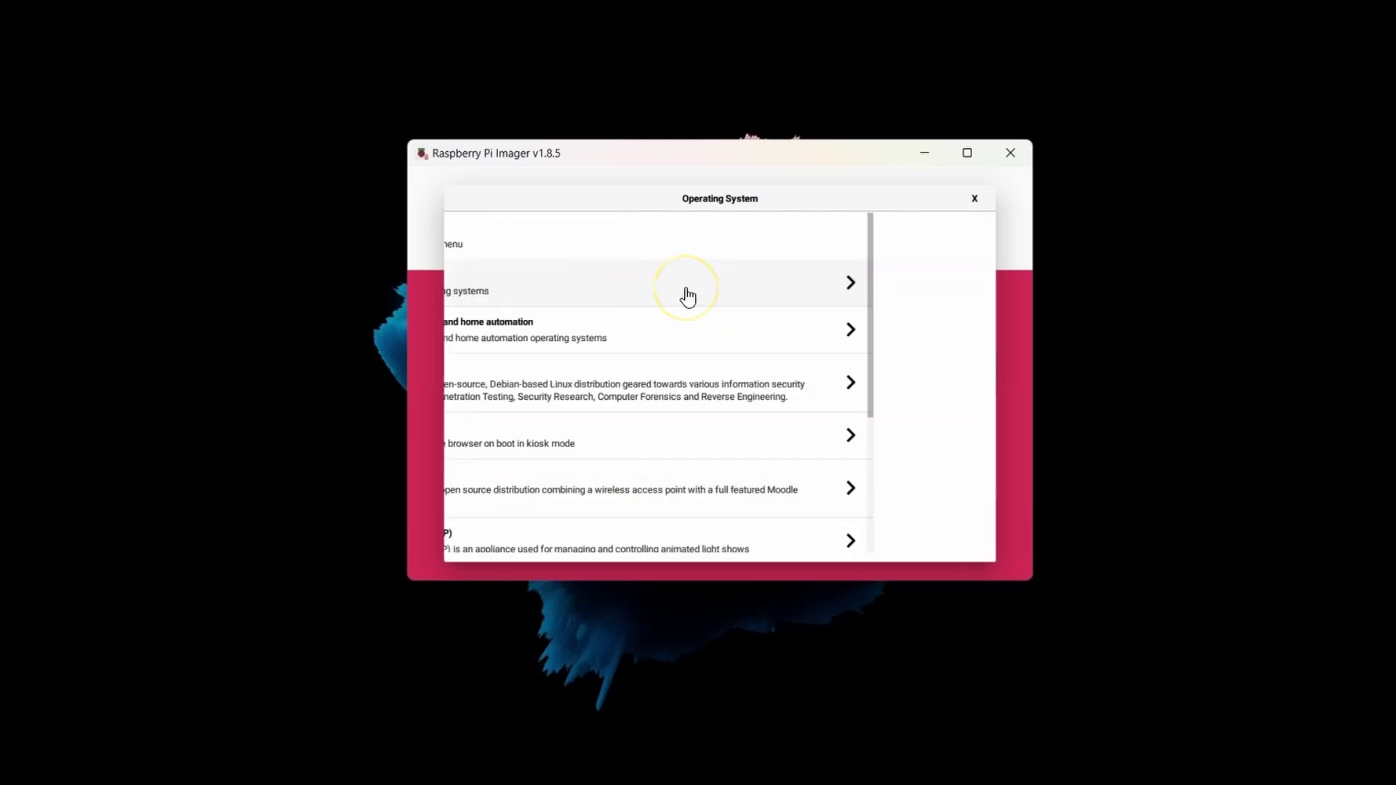
pyautogui.click(844, 391)
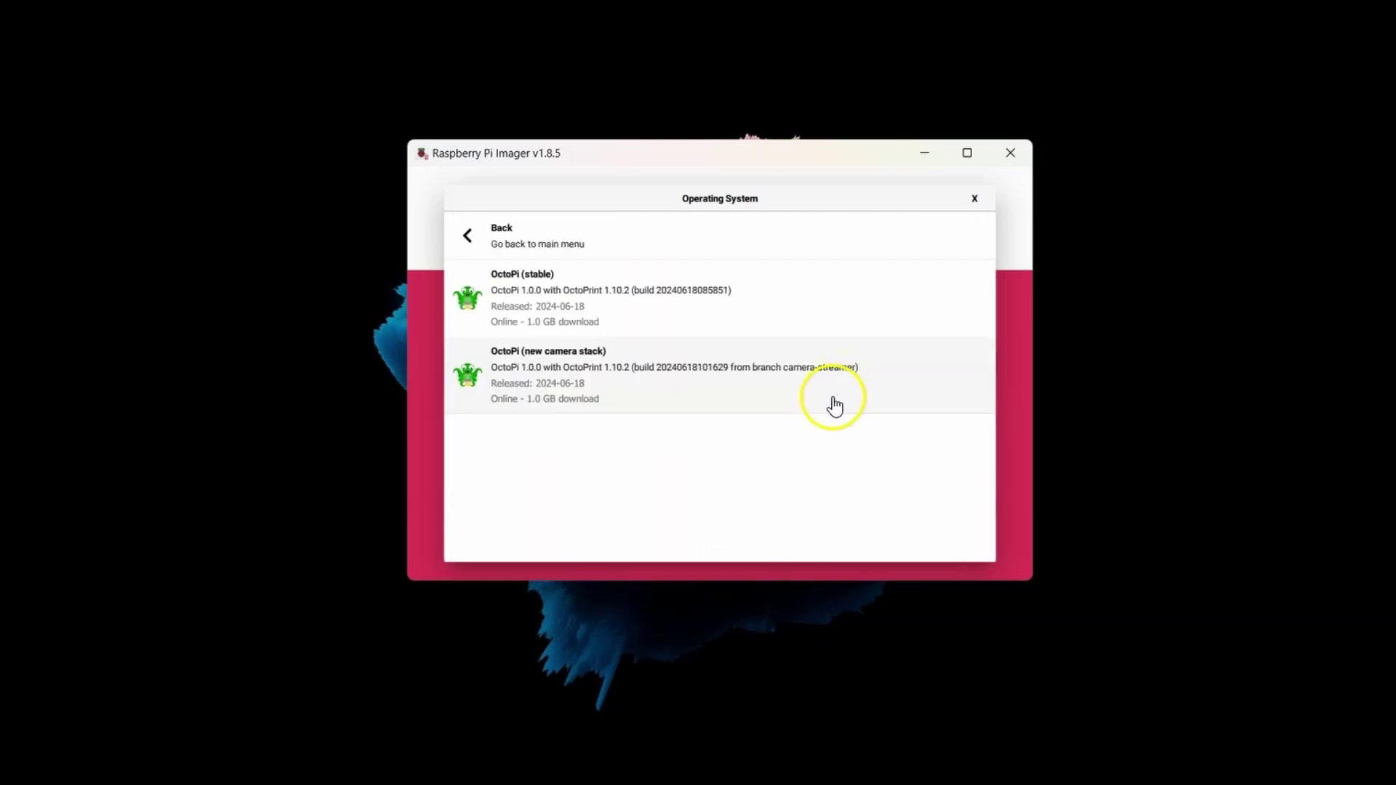
pyautogui.click(682, 335)
pyautogui.click(830, 369)
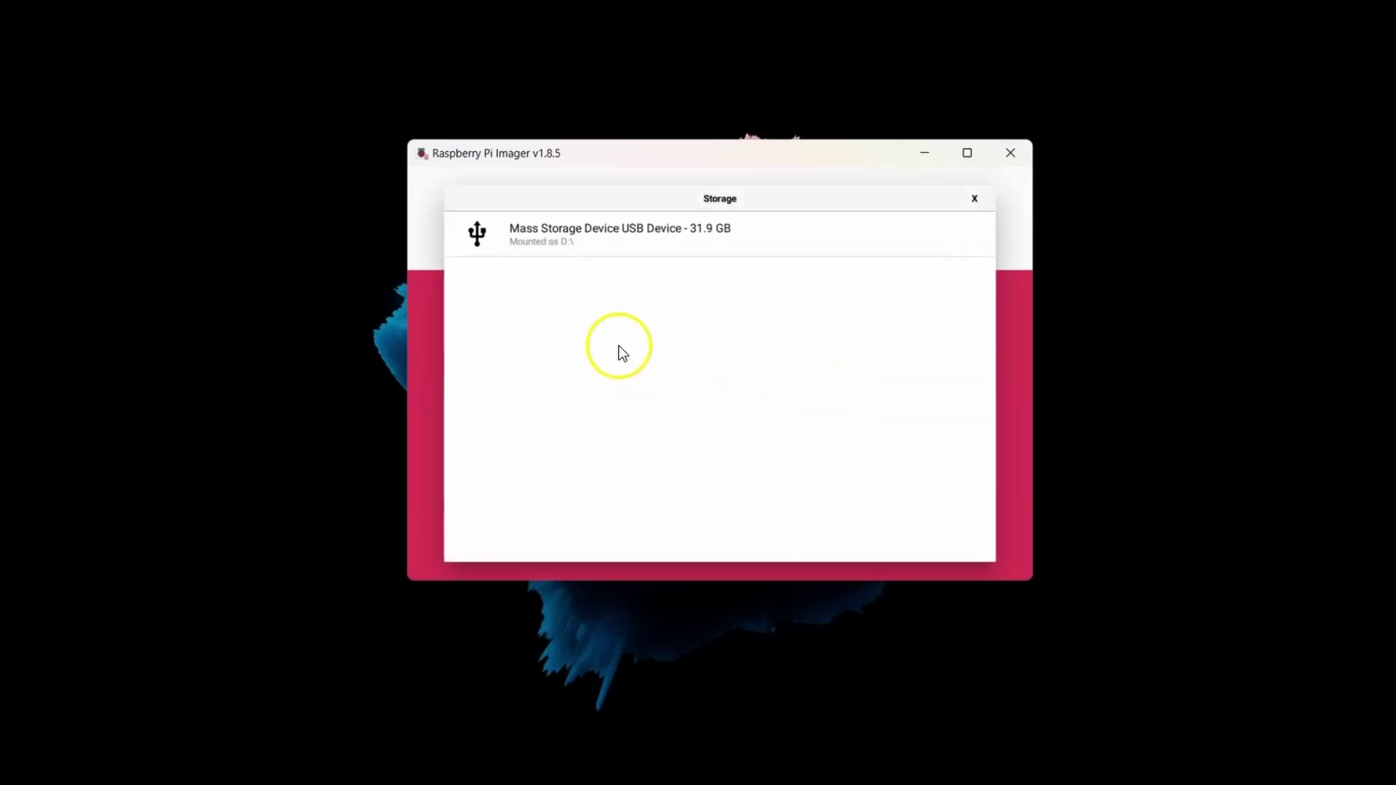
pyautogui.click(604, 231)
# Enable SSH in the OS customisation settings, save them, and confirm erasing the drive to start writing
pyautogui.click(954, 494)
pyautogui.click(587, 413)
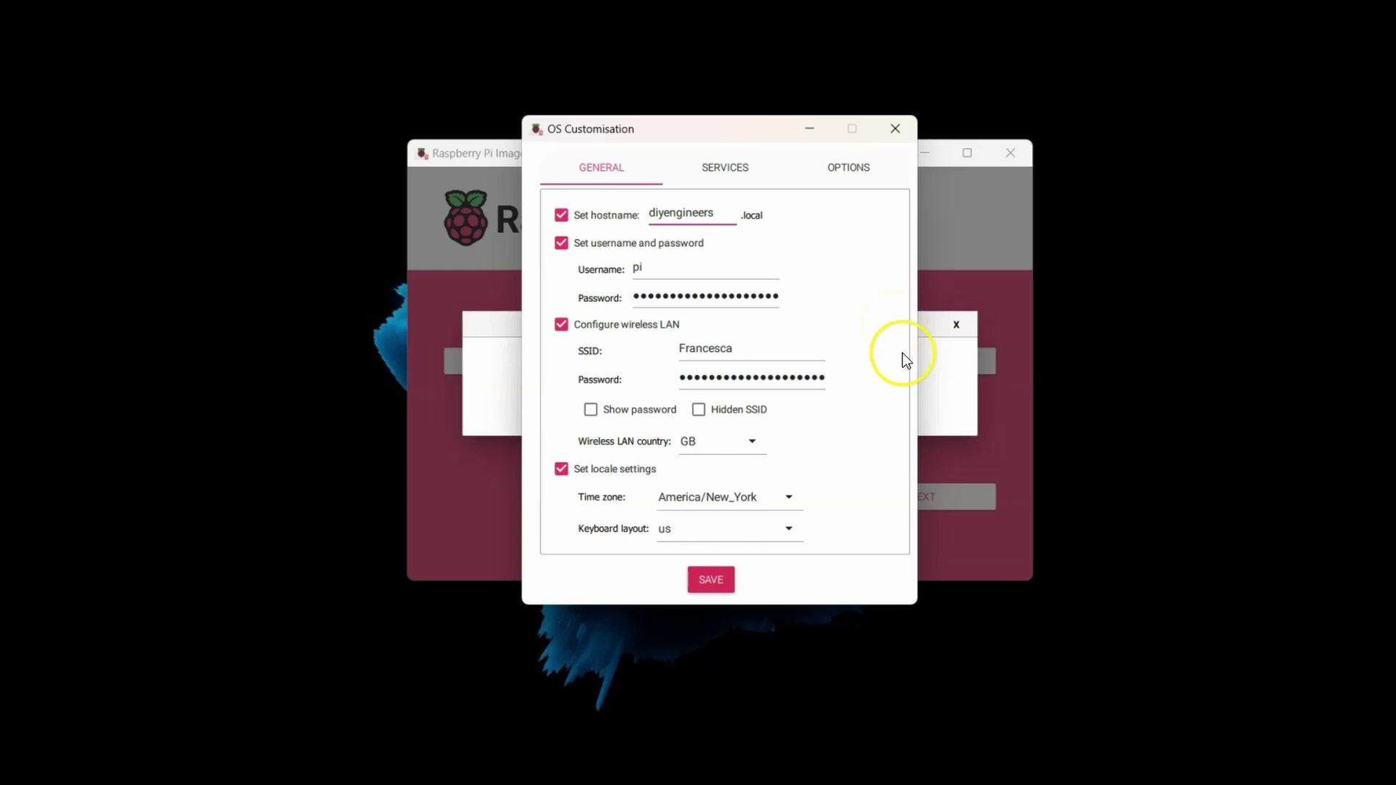
pyautogui.click(728, 164)
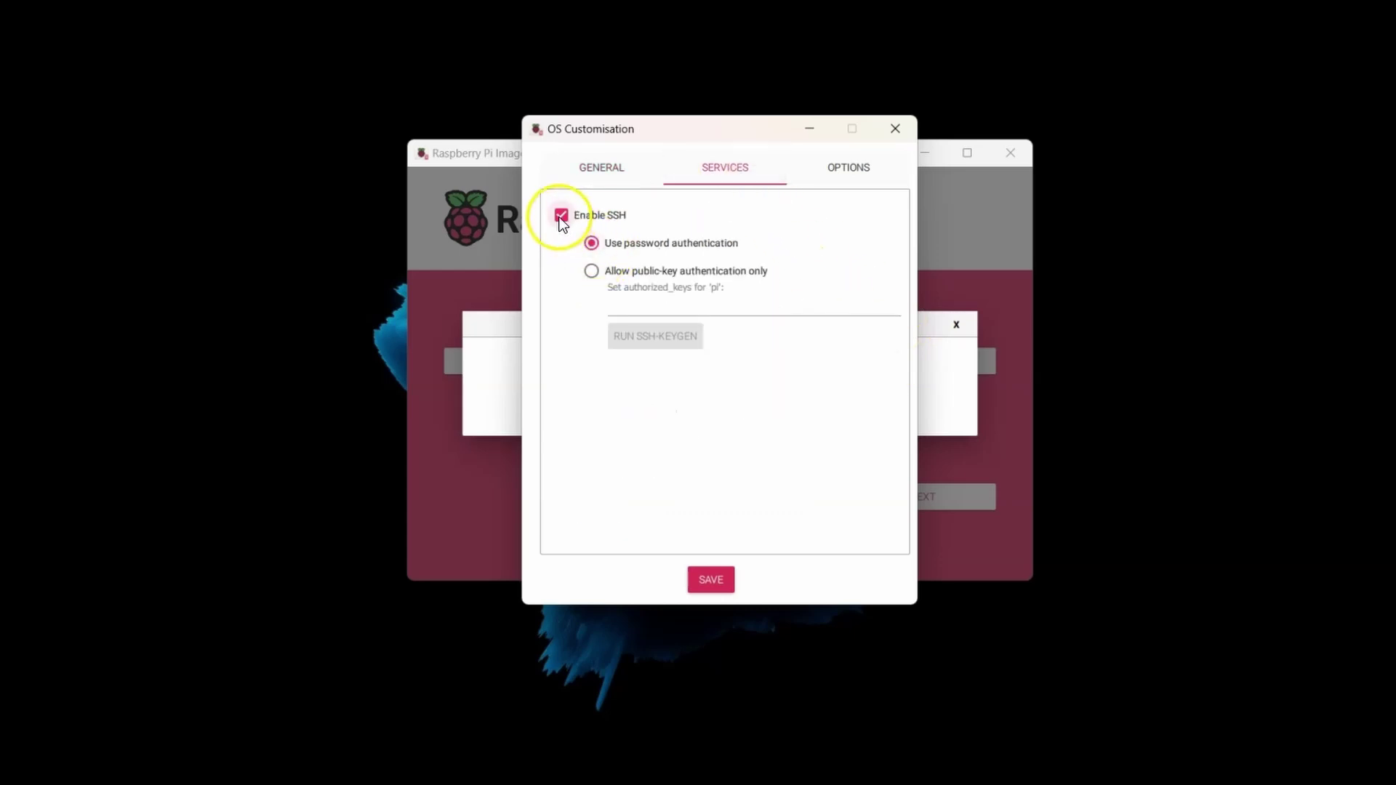
pyautogui.click(848, 170)
pyautogui.click(607, 168)
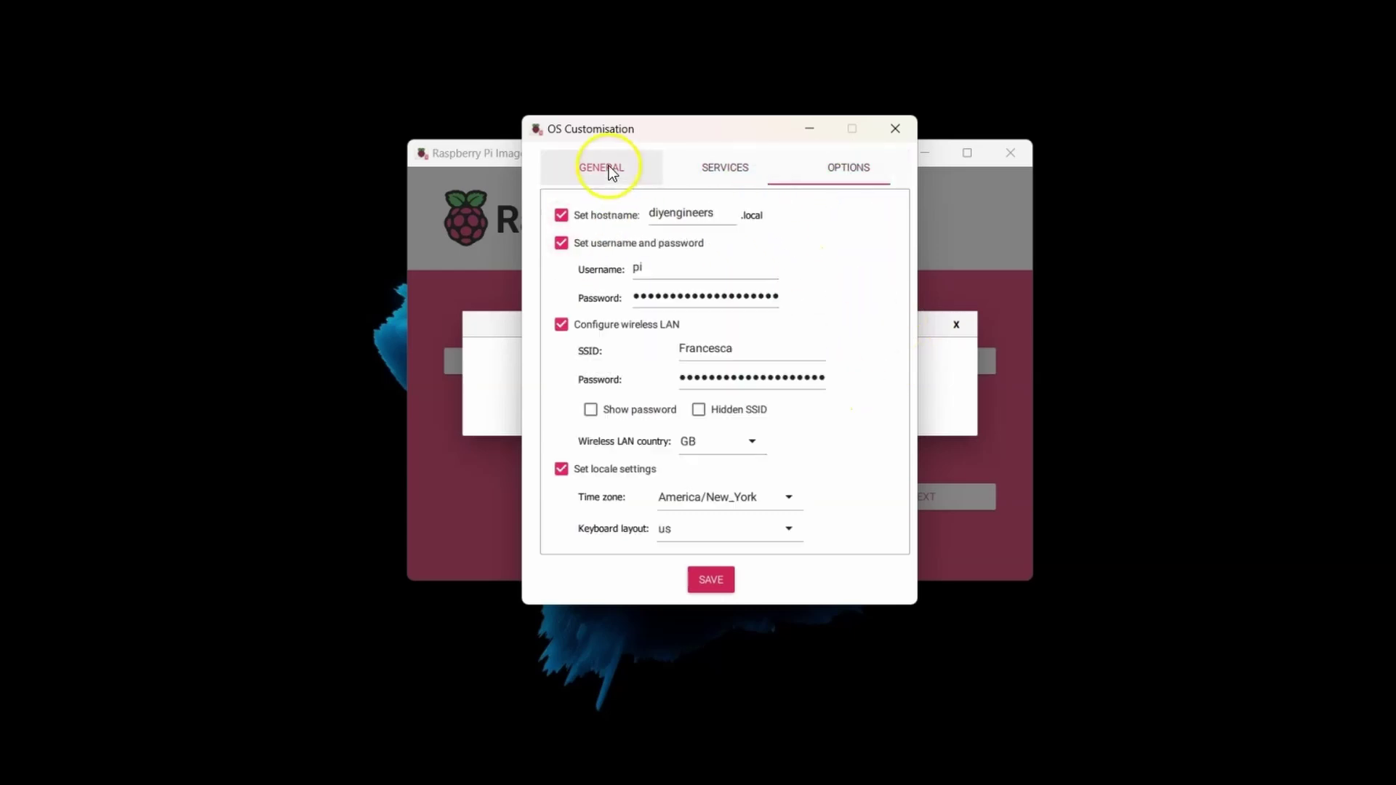
pyautogui.click(710, 579)
pyautogui.click(792, 419)
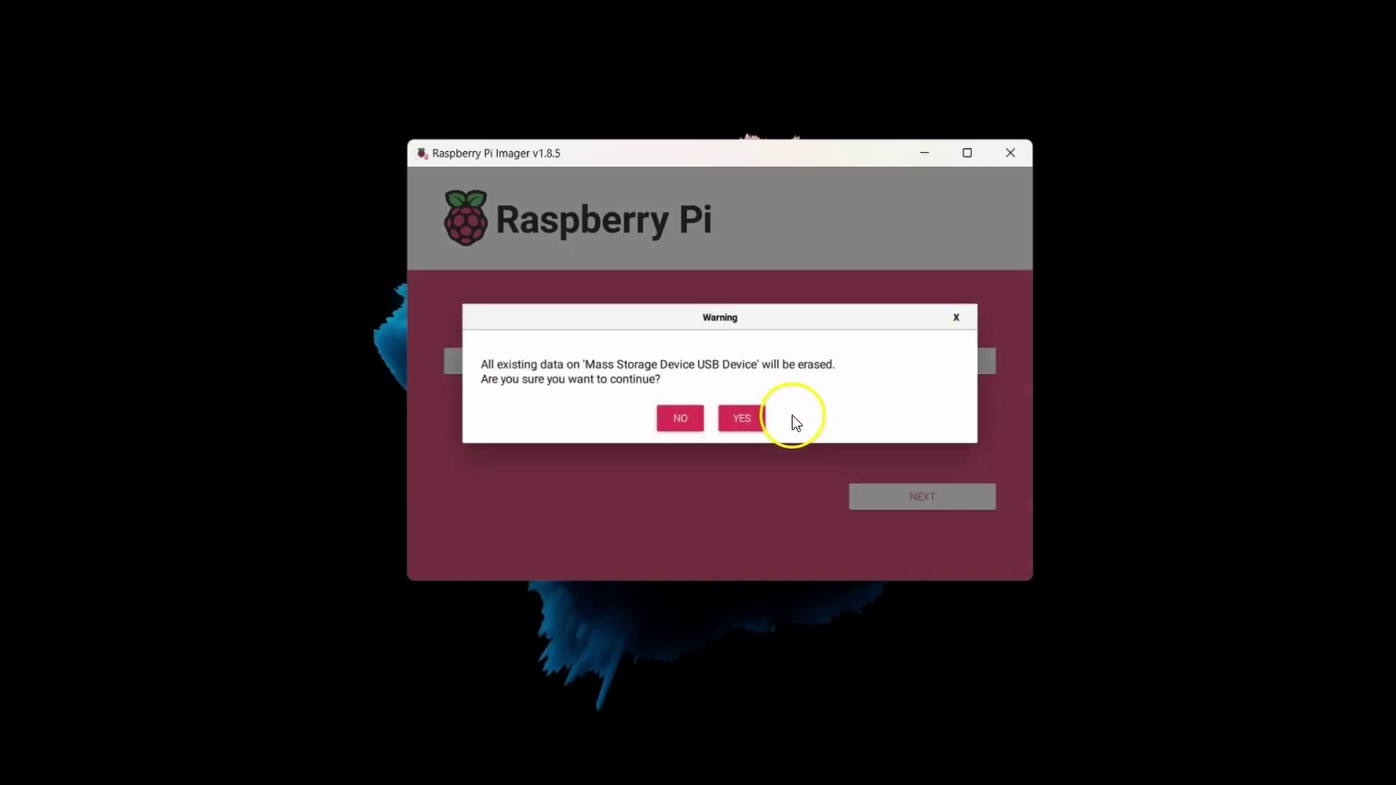
pyautogui.click(743, 420)
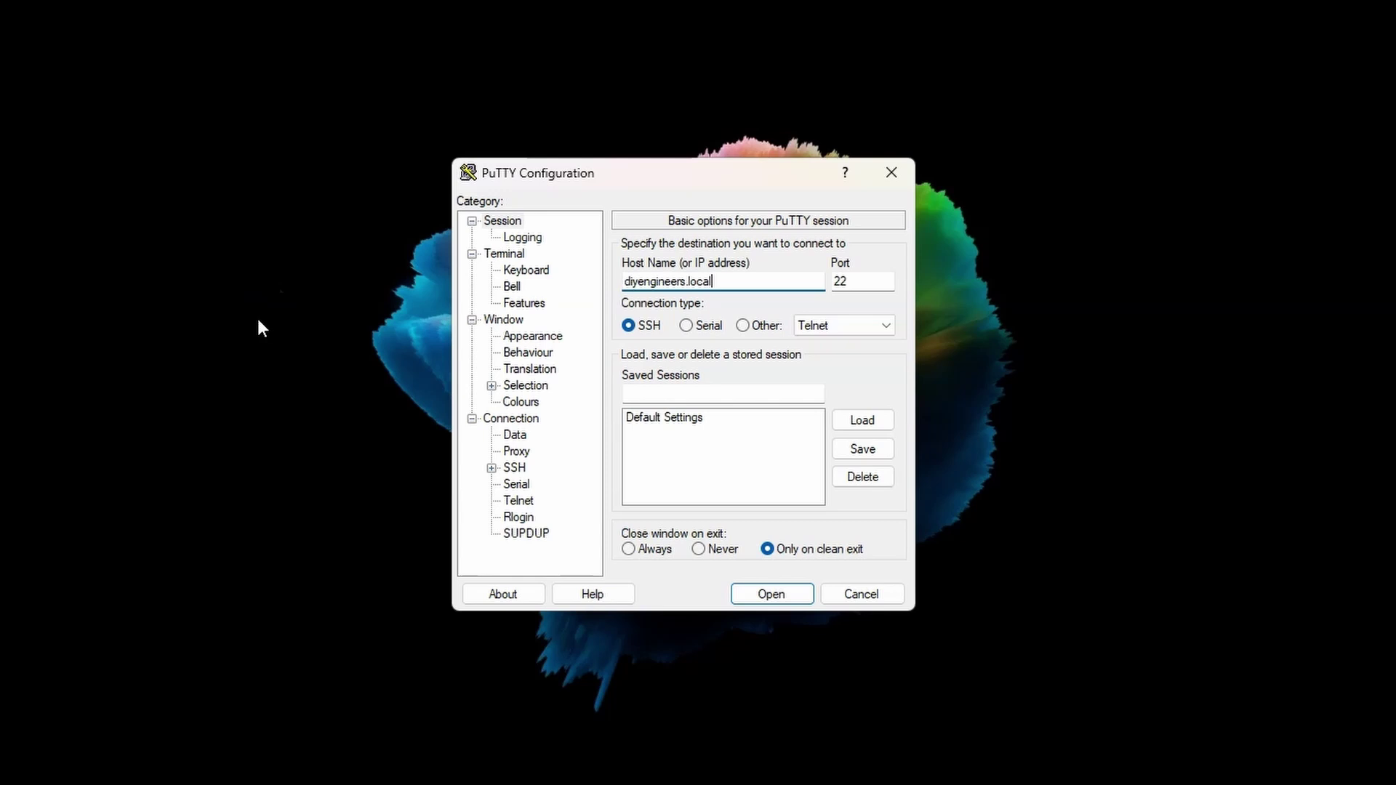
# Connect PuTTY over SSH to diyengineers.local on port 22
pyautogui.click(770, 597)
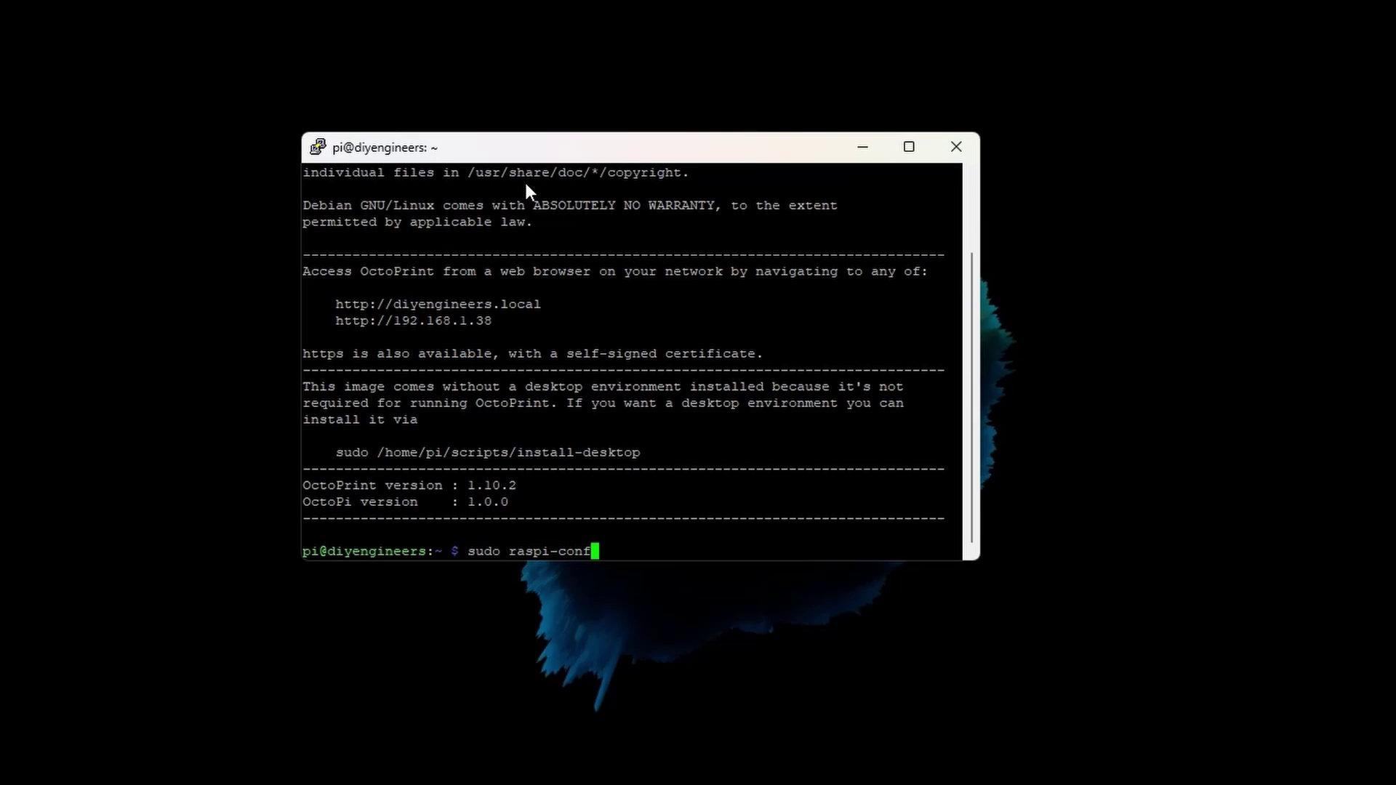
# Run sudo raspi-config and enable Legacy Camera support under Interface Options
pyautogui.write('ig')
pyautogui.press('Return')
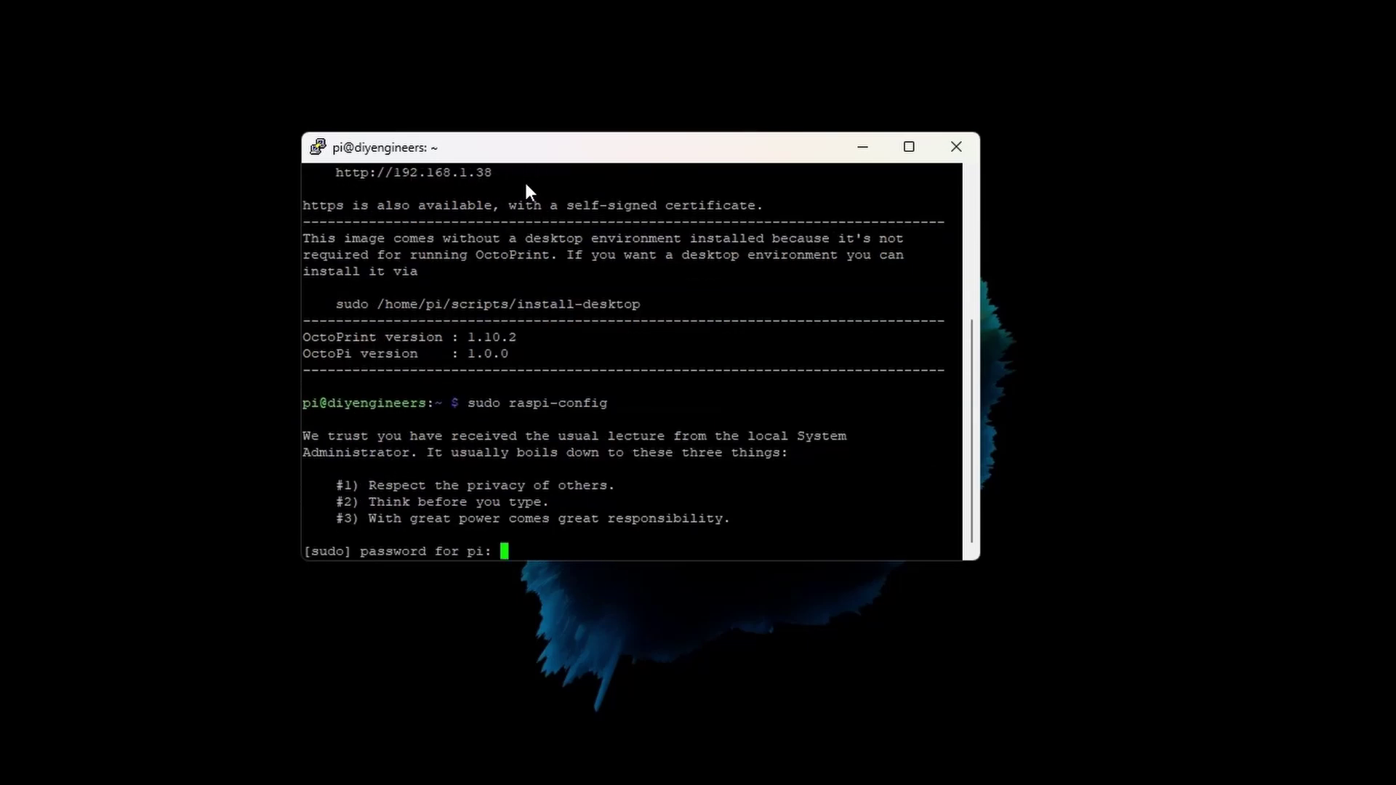
pyautogui.press('Return')
pyautogui.press('Down')
pyautogui.press('Down')
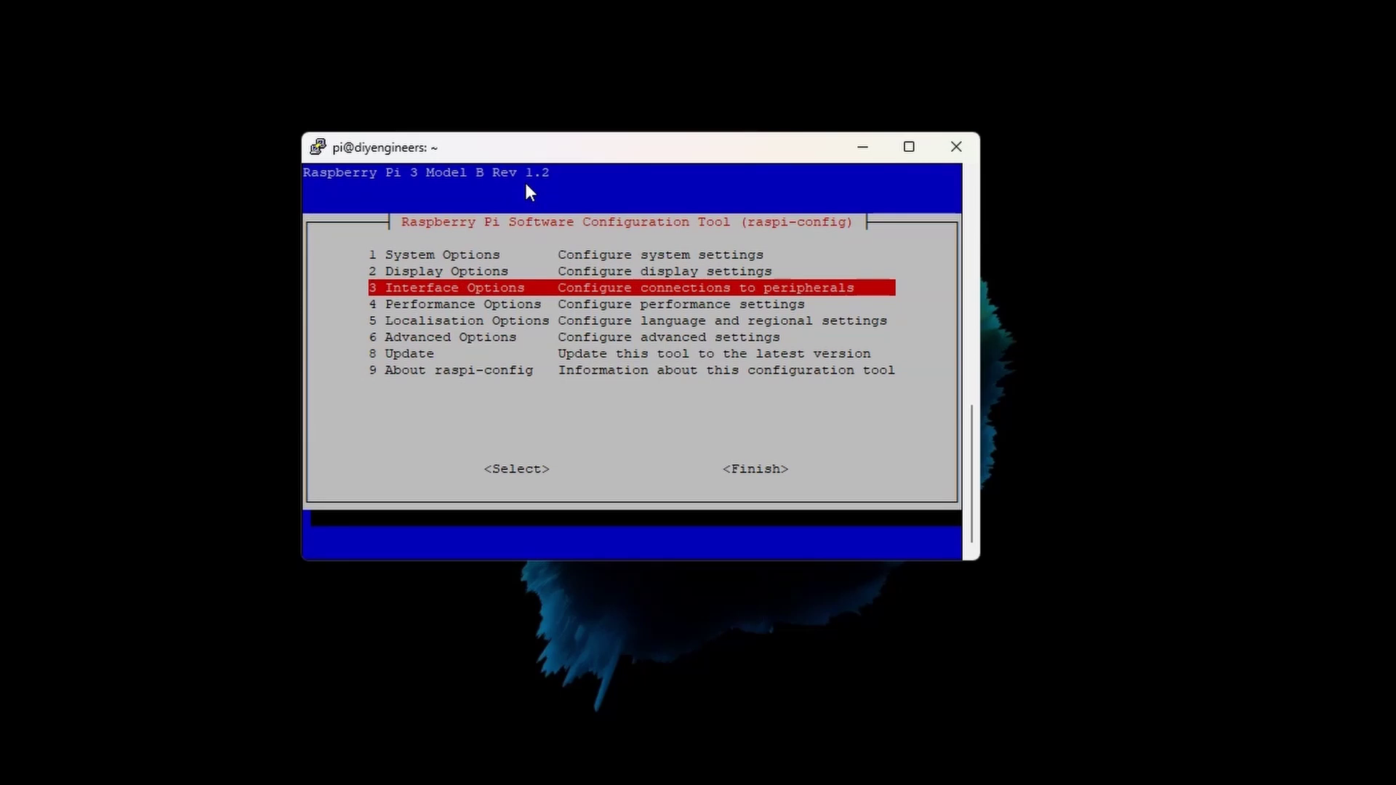
pyautogui.press('Return')
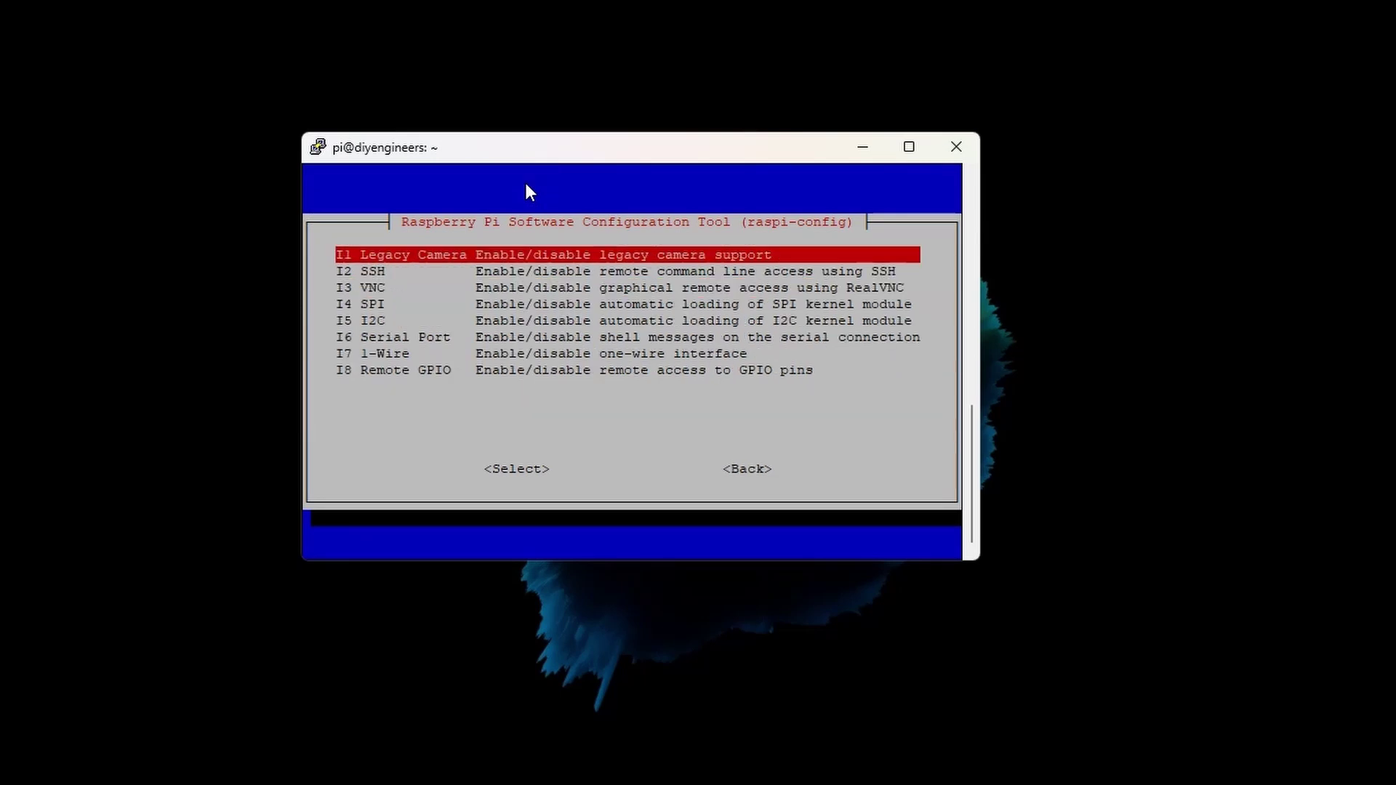
pyautogui.press('Return')
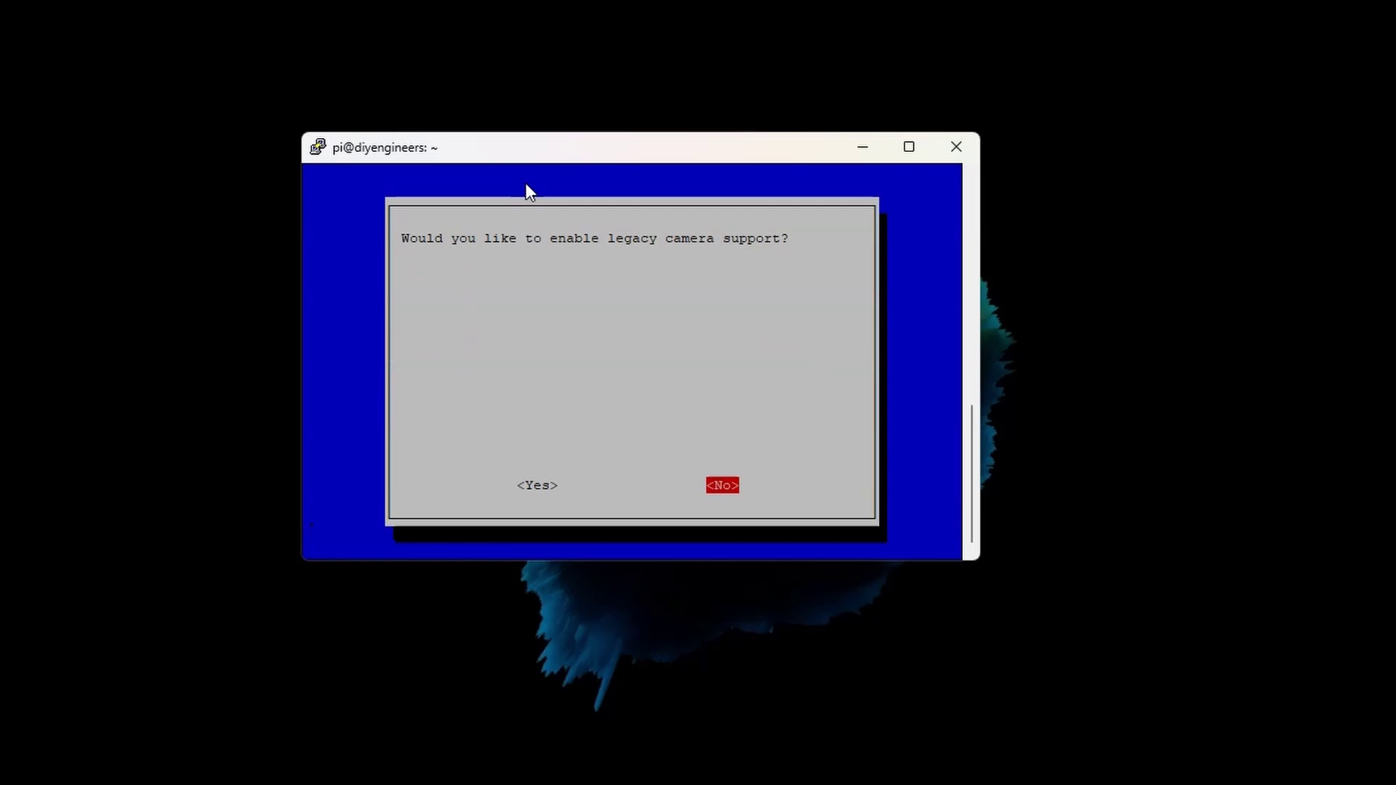
pyautogui.press('Left')
pyautogui.press('Return')
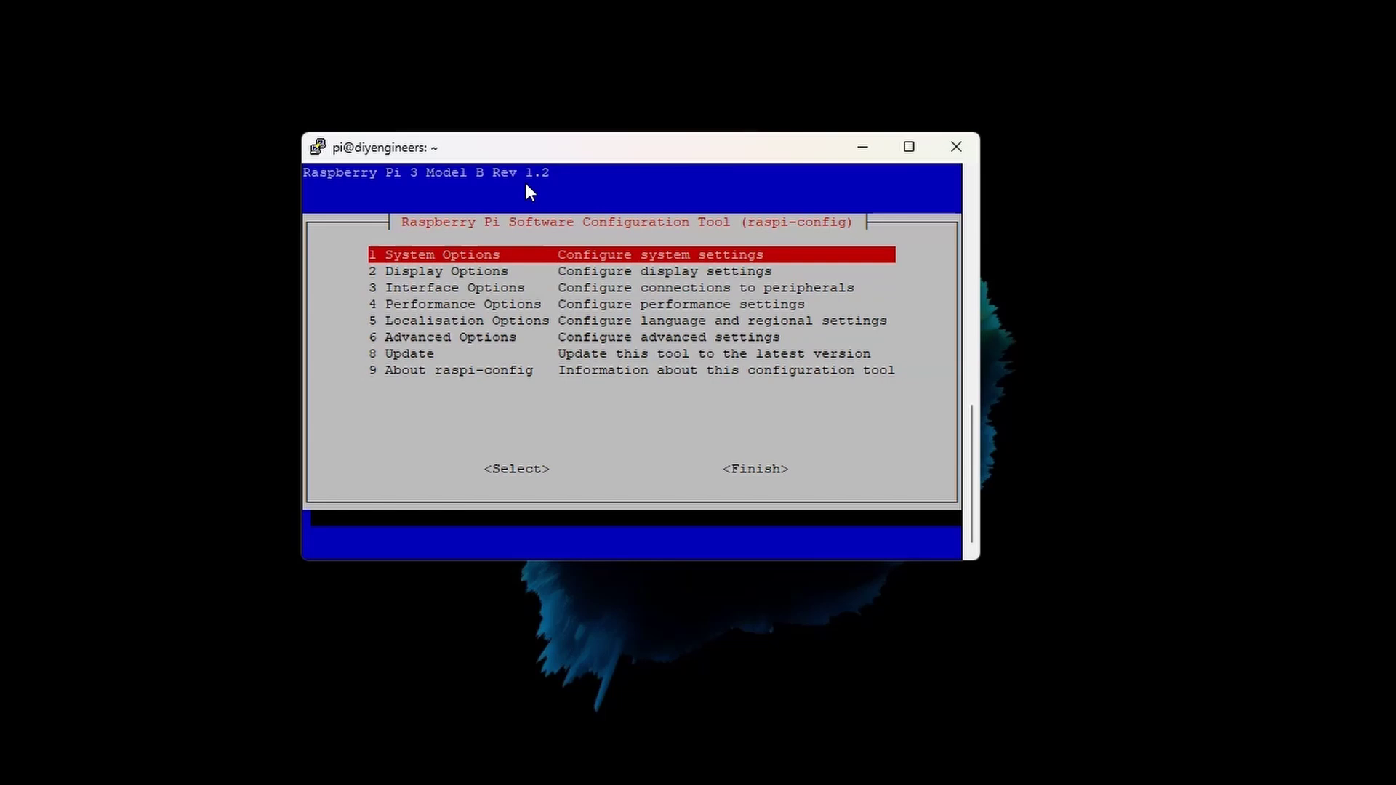
# Finish raspi-config and bring up the reboot prompt
pyautogui.press('Down')
pyautogui.press('Down')
pyautogui.press('Down')
pyautogui.press('Down')
pyautogui.press('Down')
pyautogui.press('Down')
pyautogui.press('Down')
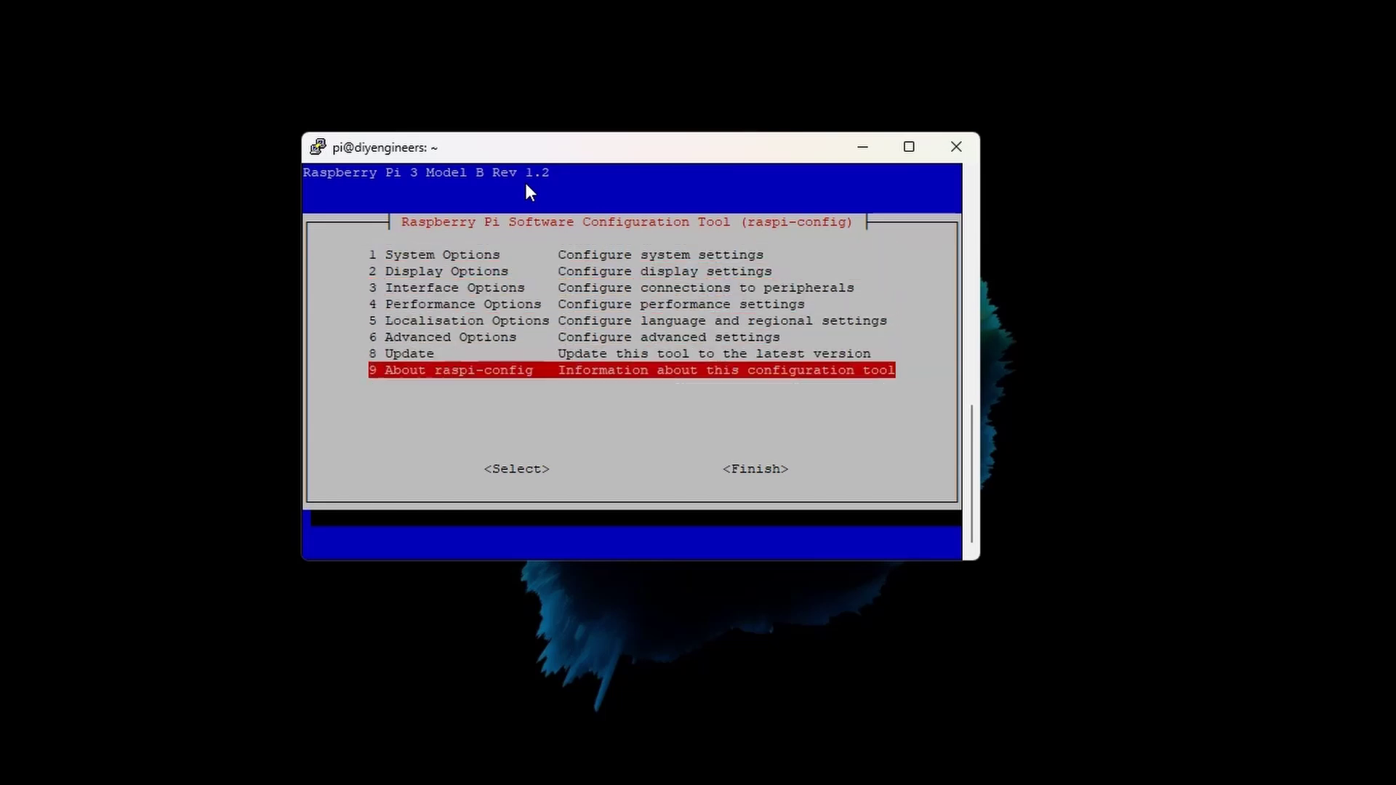
pyautogui.press('Tab')
pyautogui.press('Return')
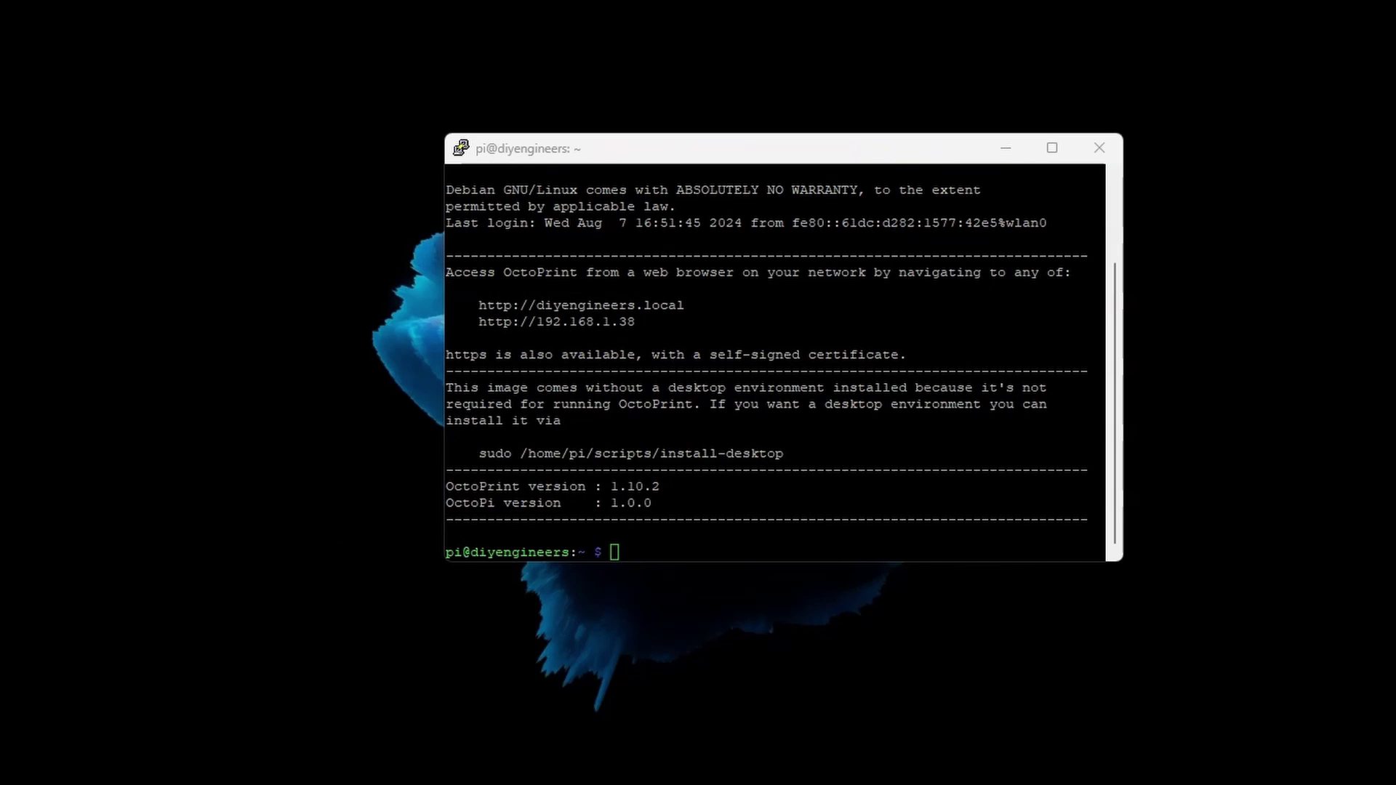
# Run sudo apt update and sudo apt upgrade, then restart the Pi with sudo reboot
pyautogui.write('sudo apt update')
pyautogui.press('Return')
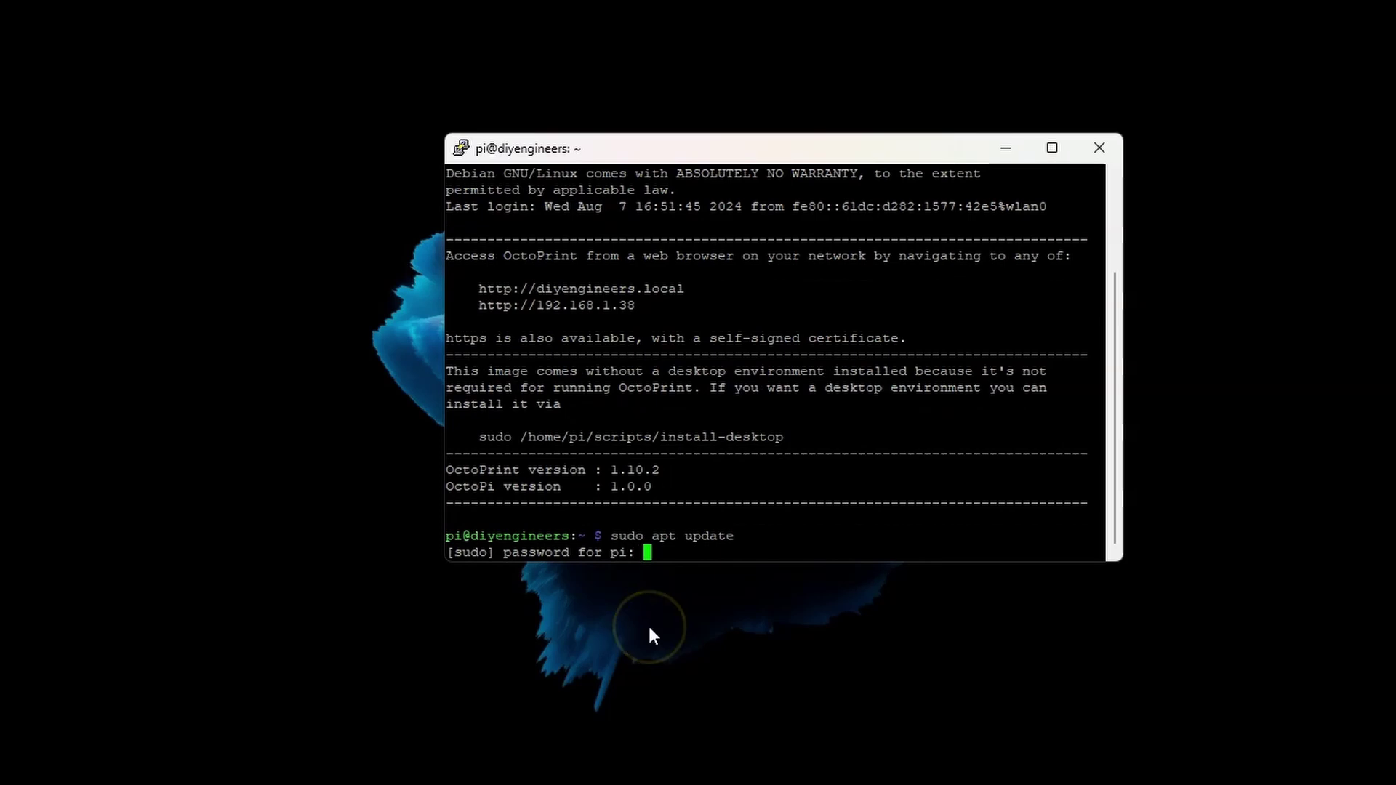
pyautogui.press('Return')
pyautogui.write('sudo apt upgrade')
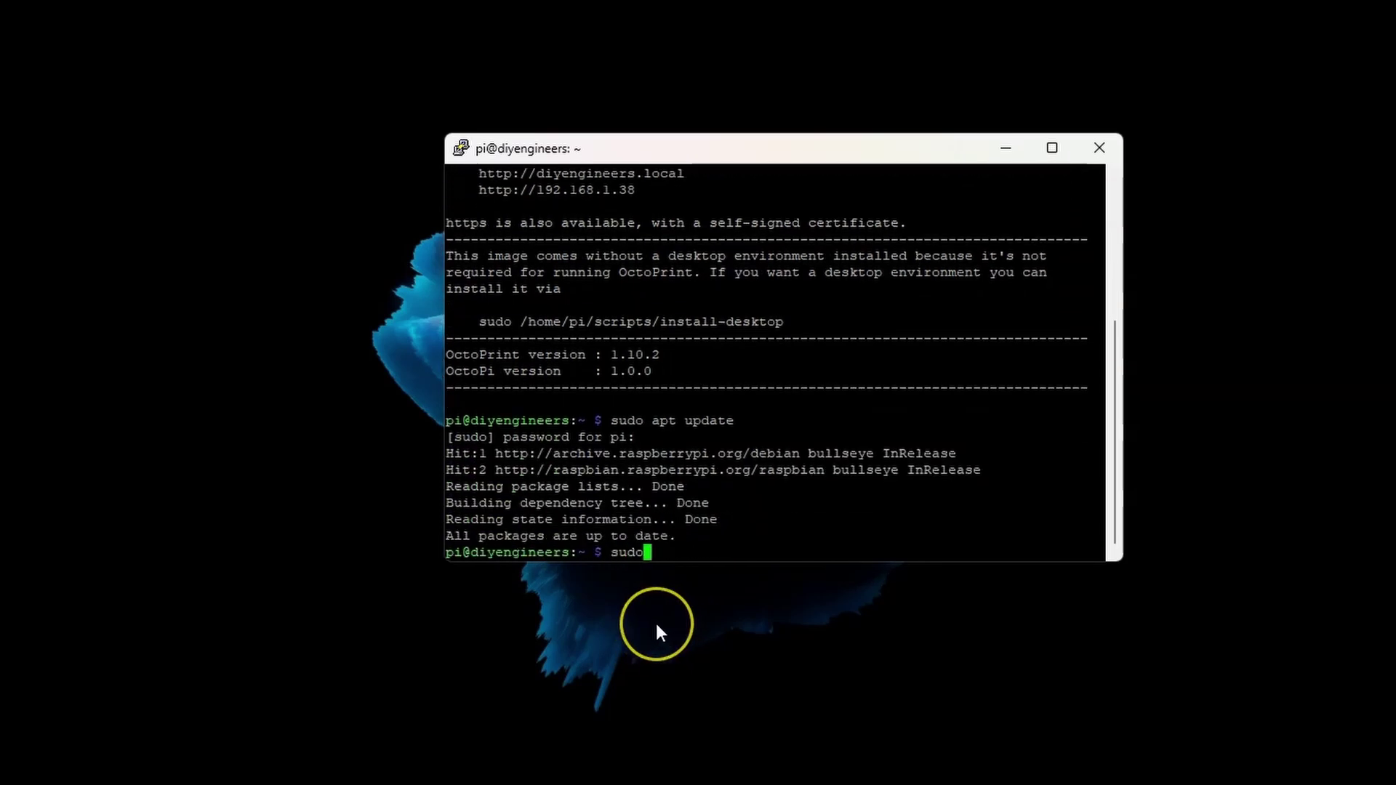
pyautogui.press('Return')
pyautogui.write('sudo reboot')
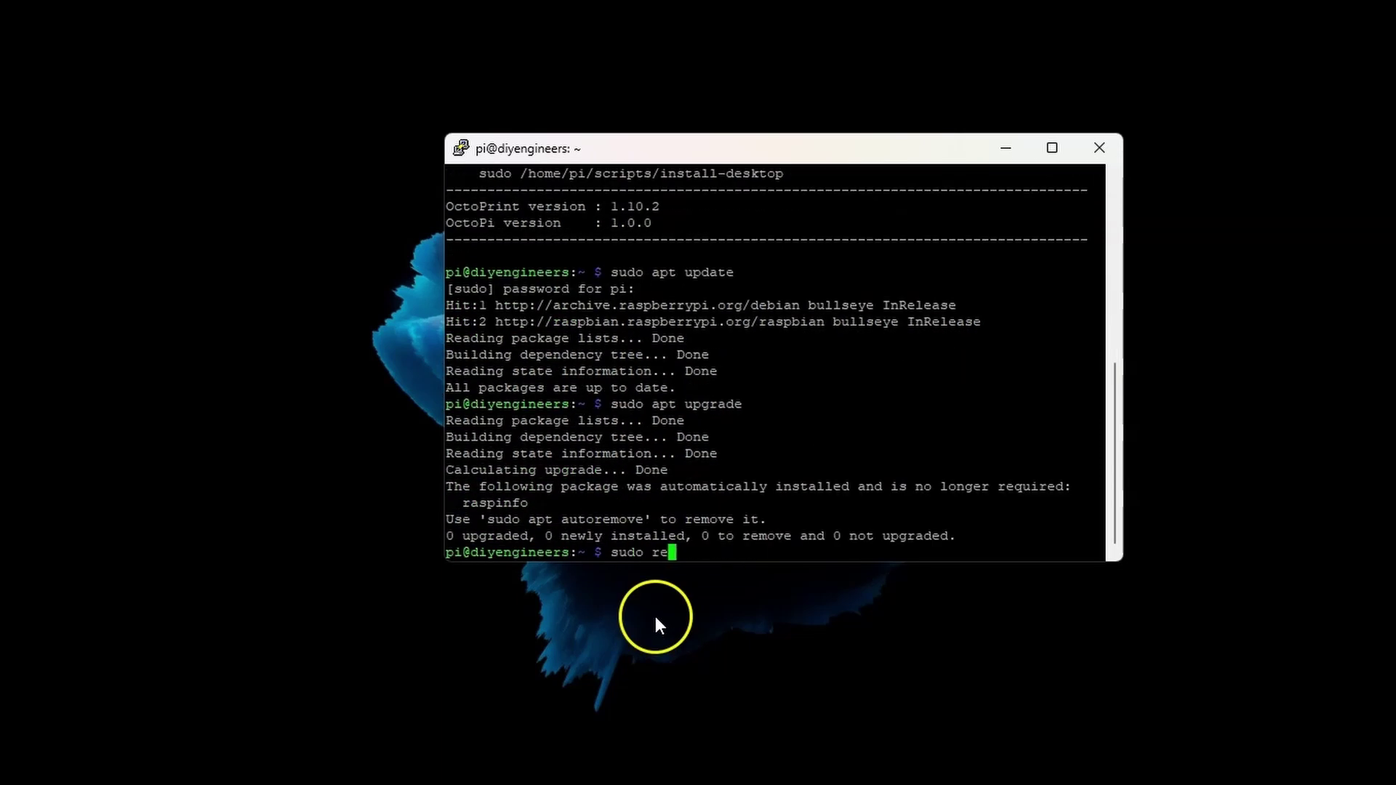
pyautogui.press('Return')
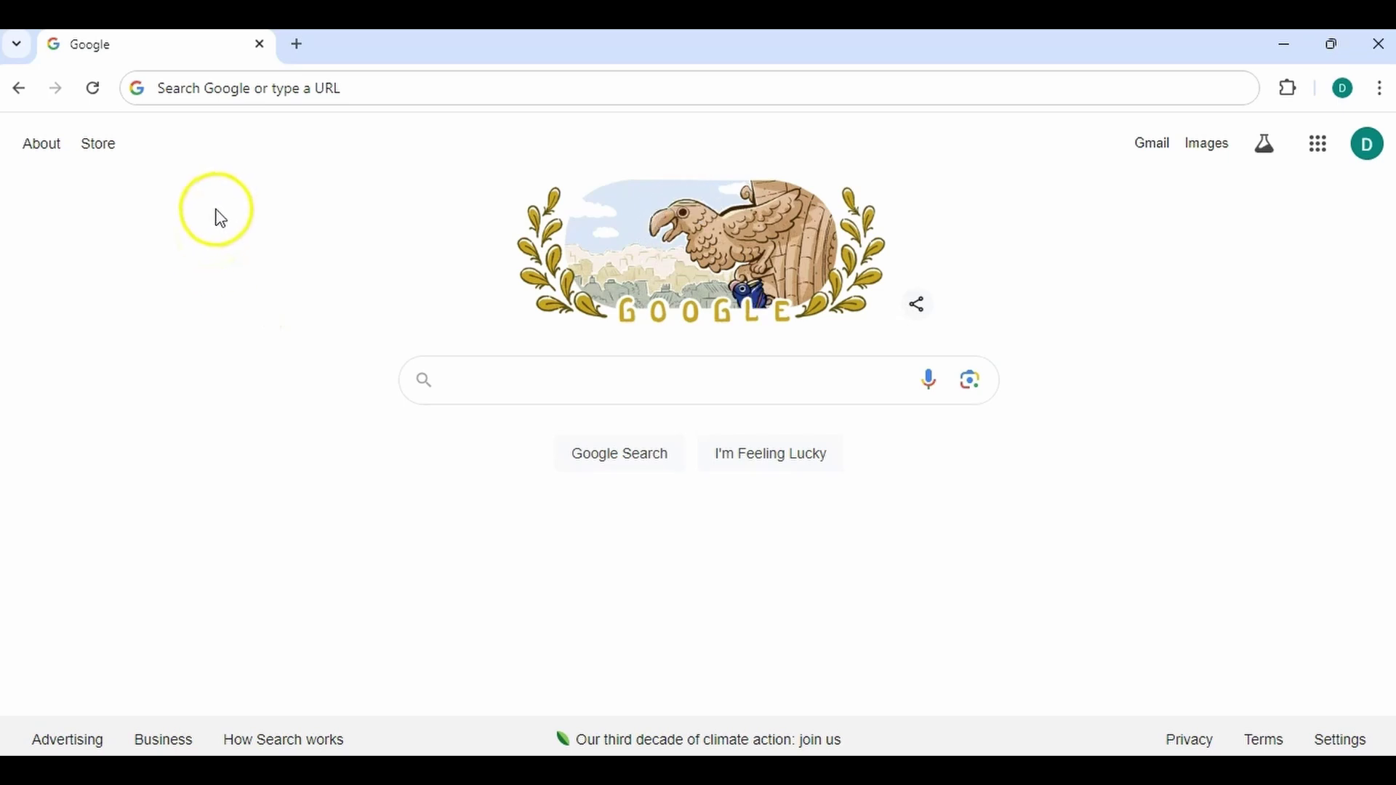
# Go to diyengineers.local in Chrome via the OctoPrint address suggestion
pyautogui.click(218, 88)
pyautogui.write('diyengineers.local')
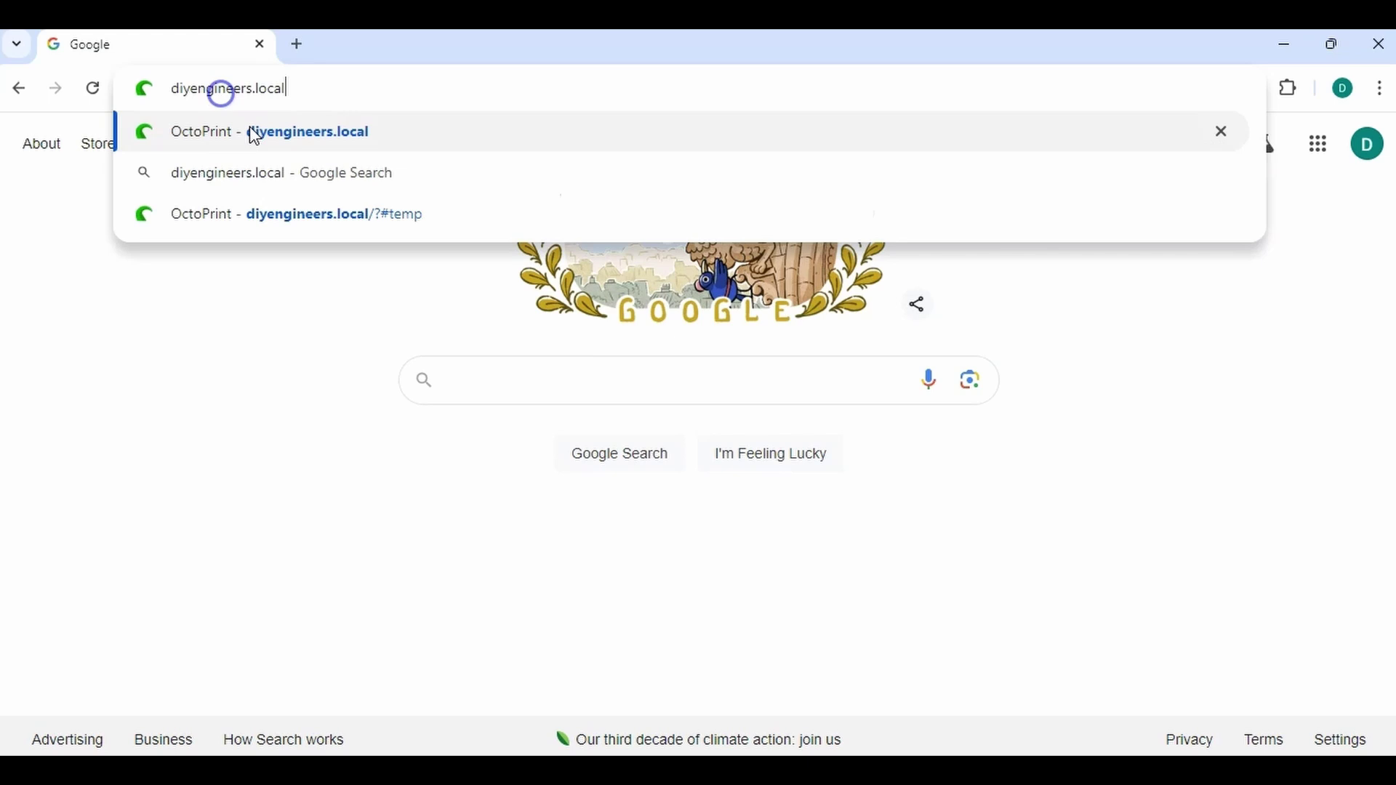
pyautogui.click(254, 133)
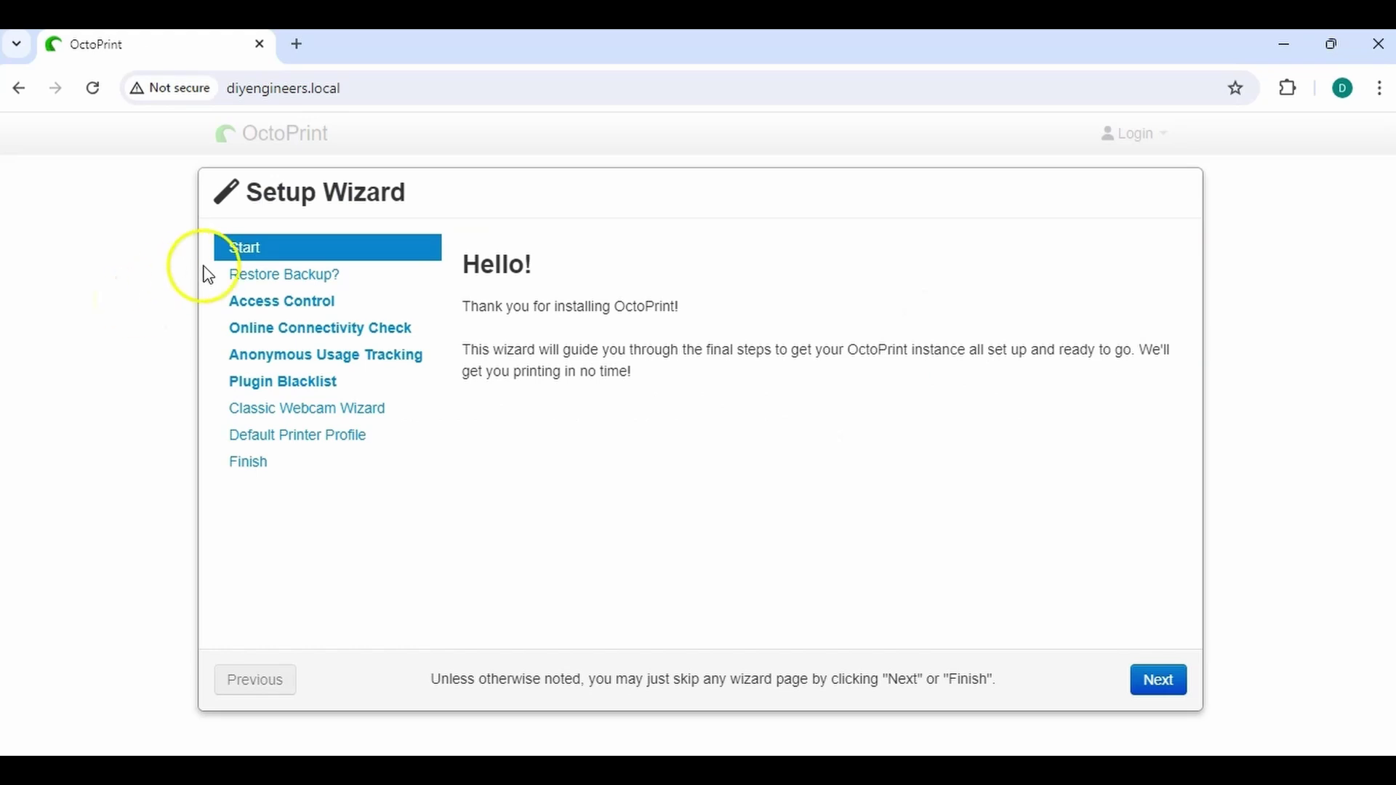
# Skip the welcome and backup pages and create the admin account with a username and password
pyautogui.click(1158, 682)
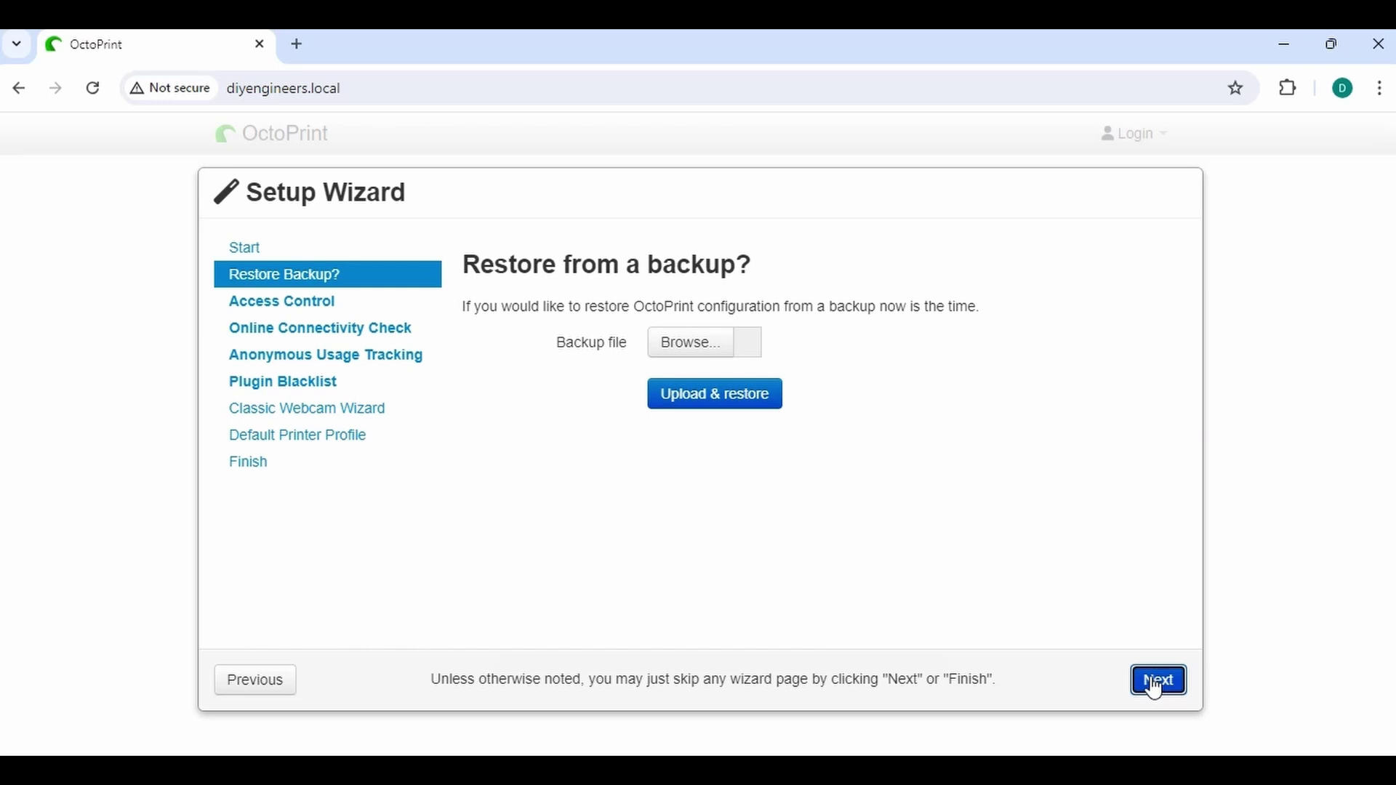
pyautogui.click(1158, 682)
pyautogui.click(705, 433)
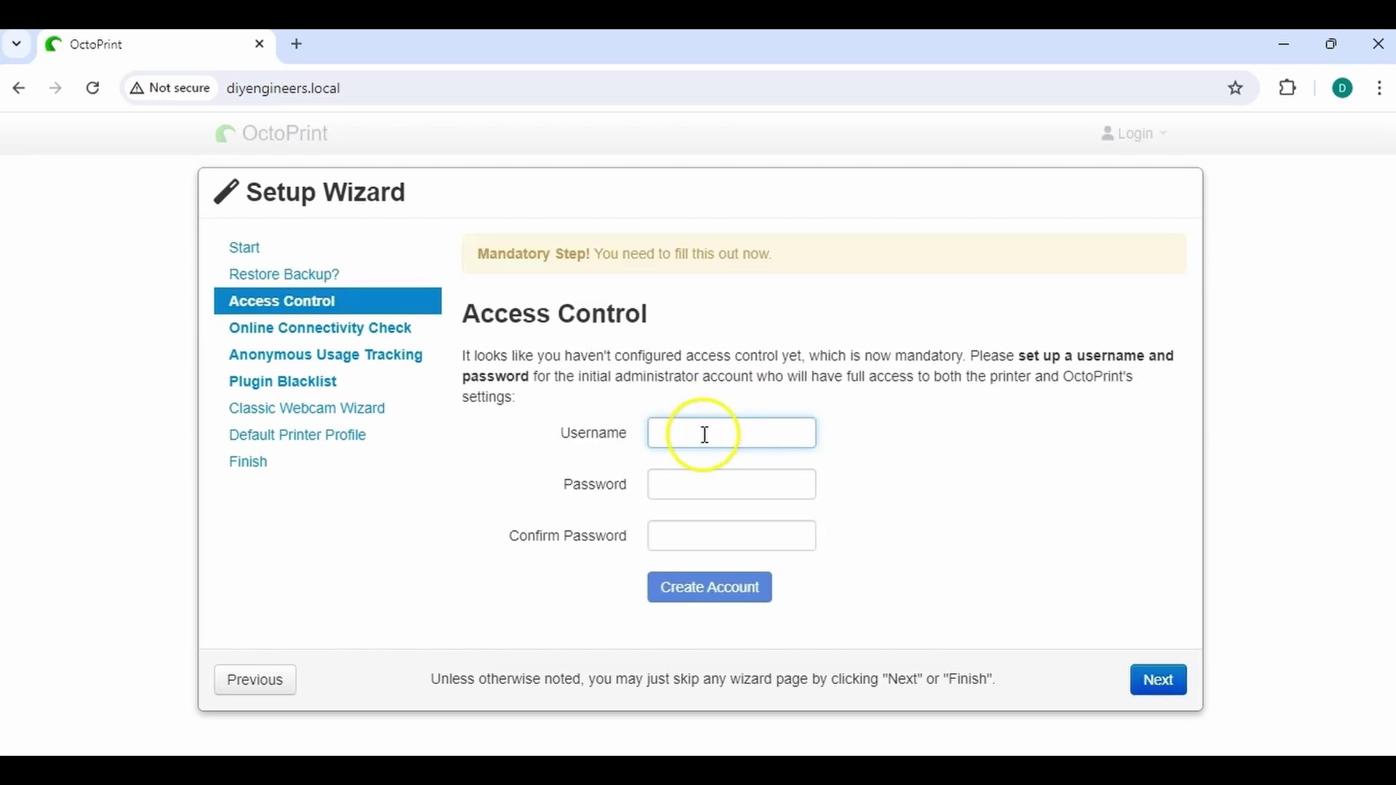
pyautogui.write('pi')
pyautogui.press('Tab')
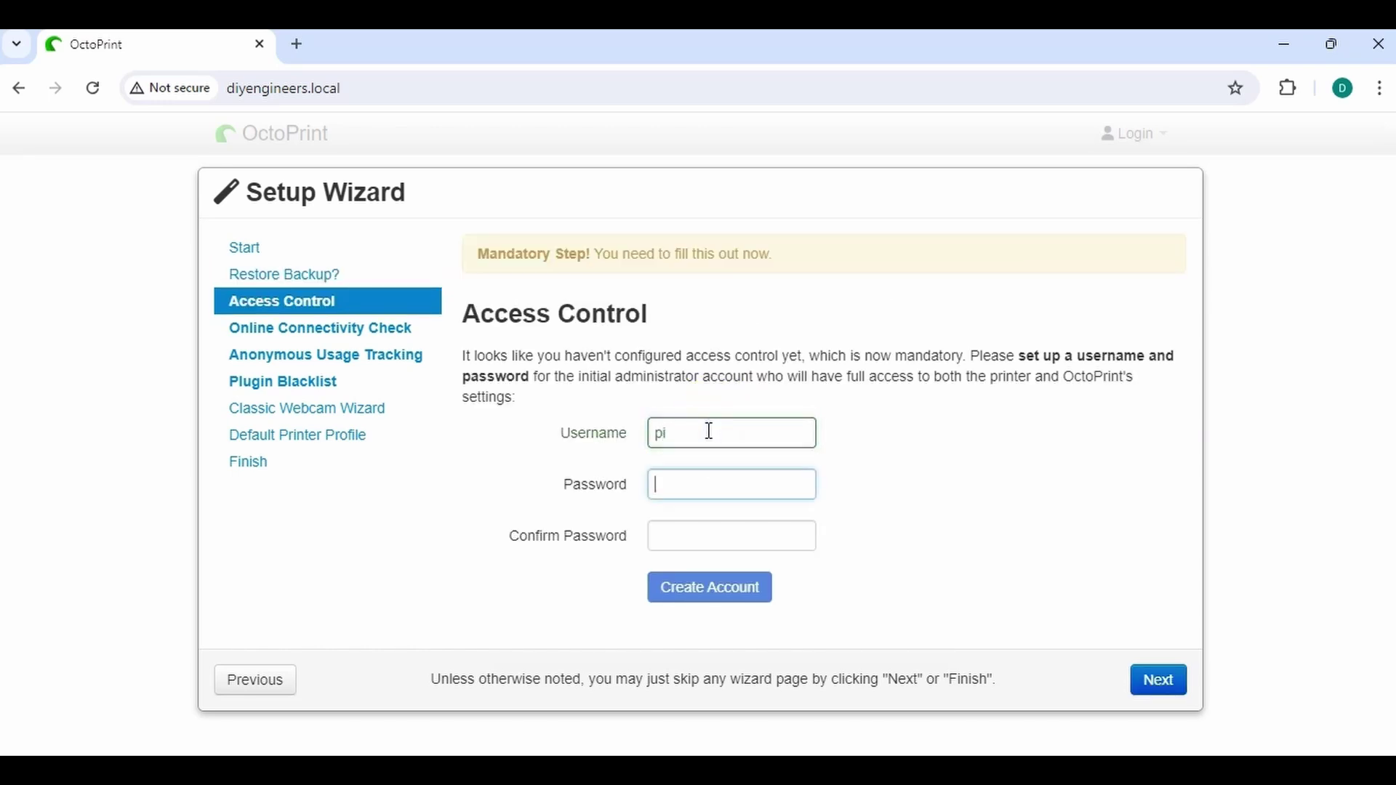
pyautogui.write('pi')
pyautogui.press('Tab')
pyautogui.write('pi')
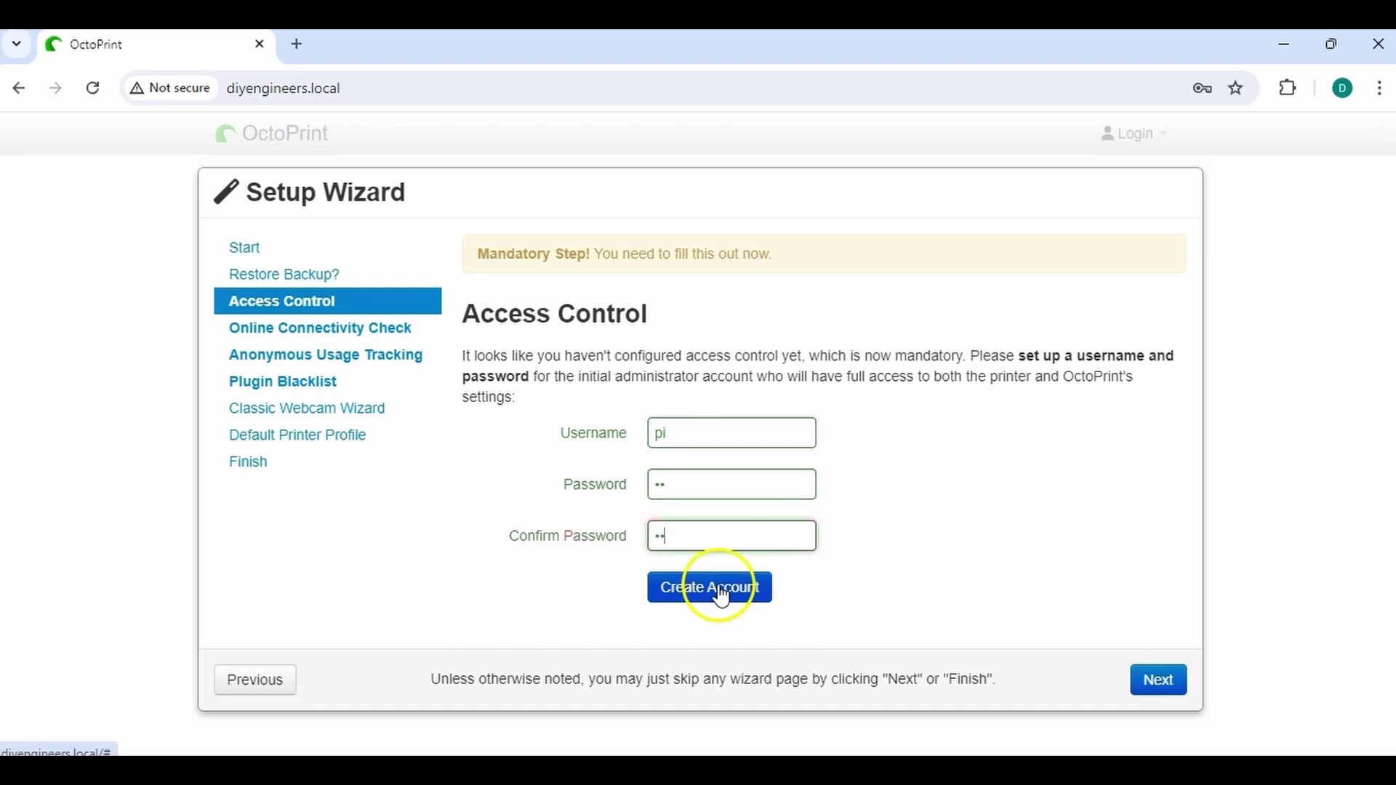
pyautogui.click(724, 597)
# Enable the online connectivity check, anonymous usage tracking and plugin blacklist processing
pyautogui.click(1171, 682)
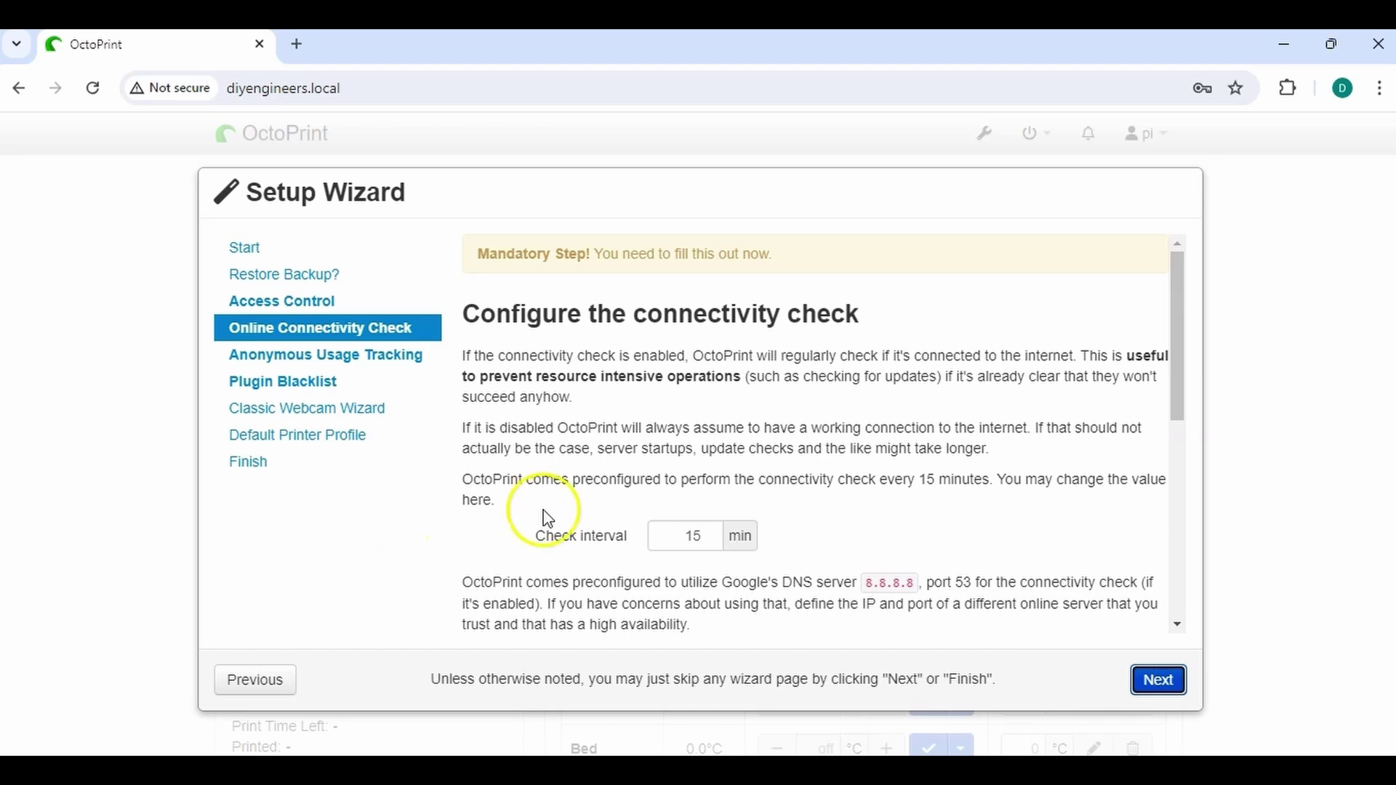
pyautogui.scroll(-3, 625, 502)
pyautogui.scroll(-3, 707, 487)
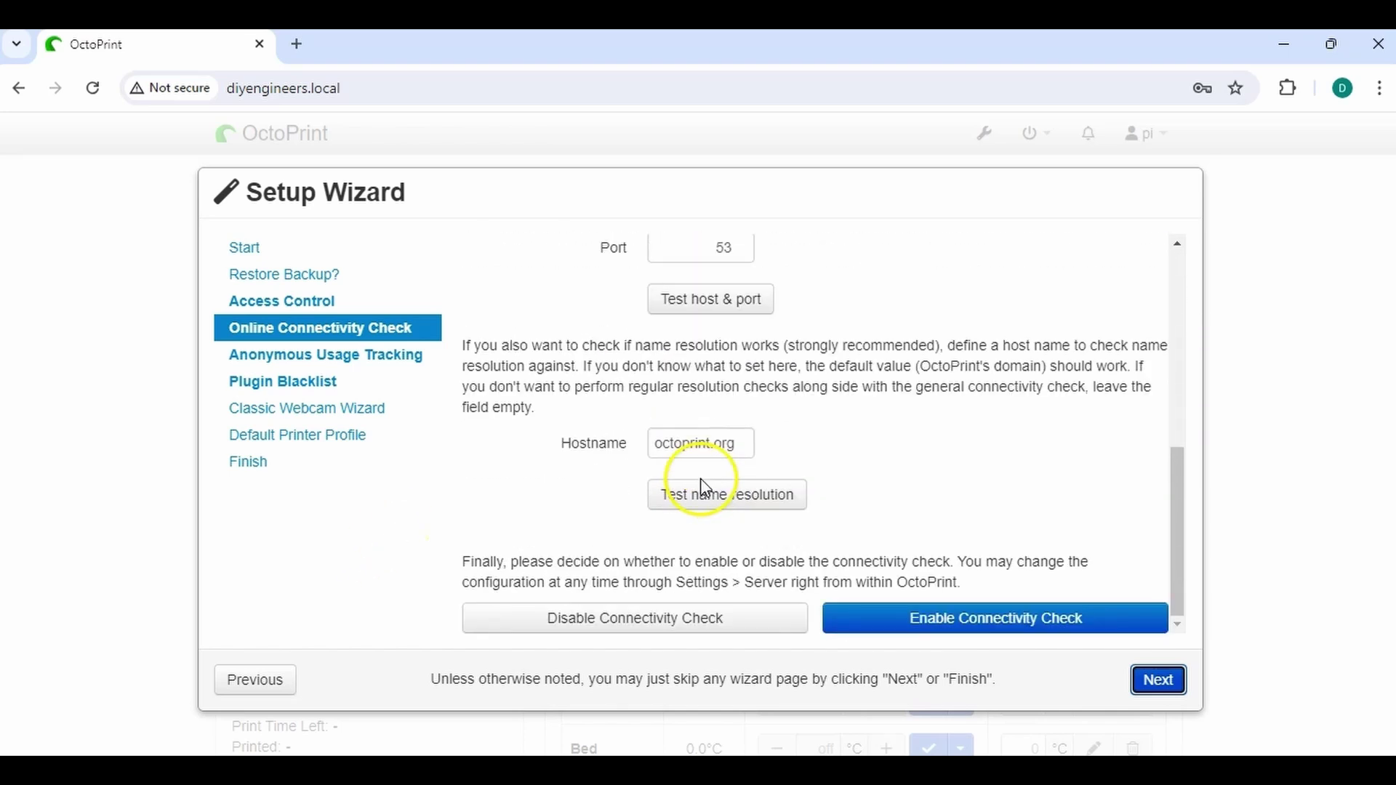
pyautogui.click(977, 619)
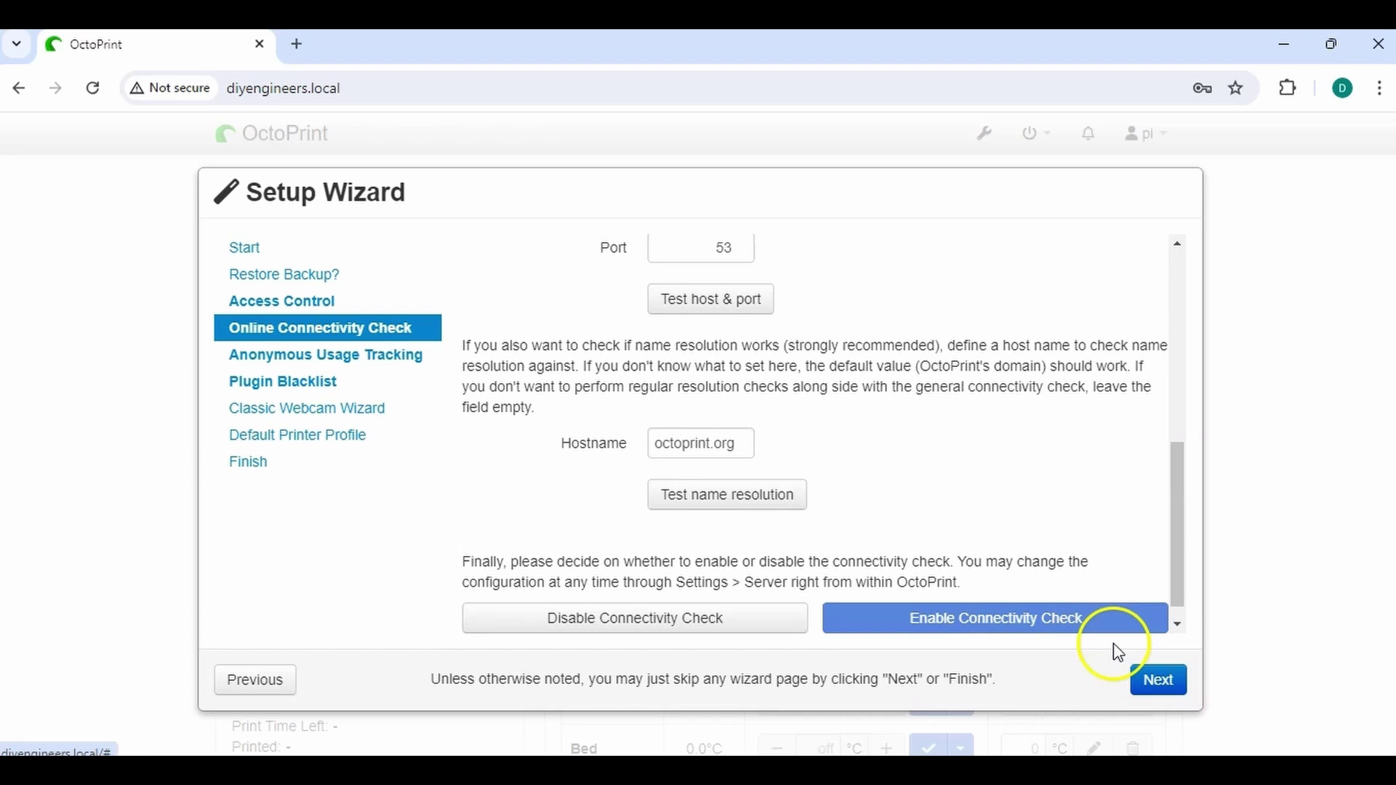
pyautogui.click(1154, 680)
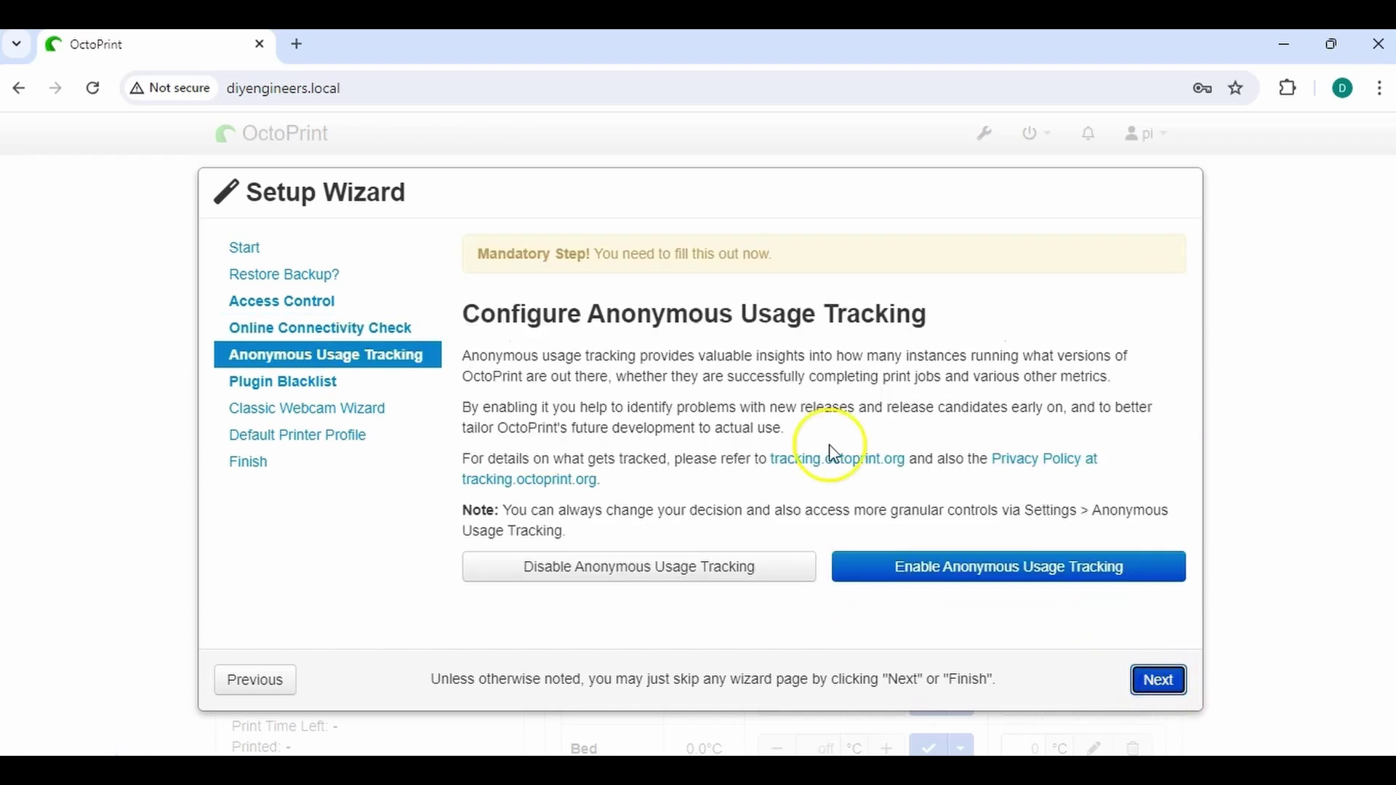
pyautogui.click(909, 566)
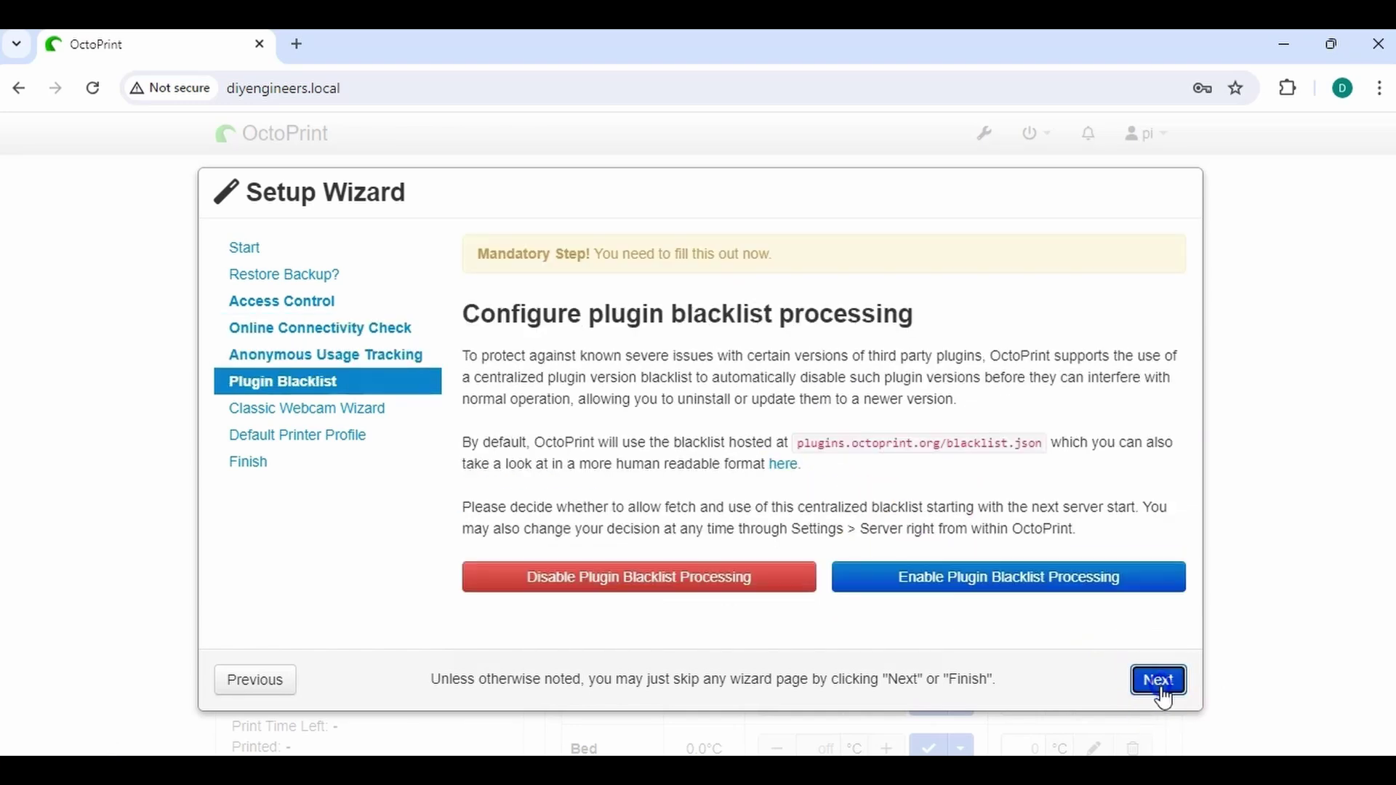
pyautogui.click(1011, 578)
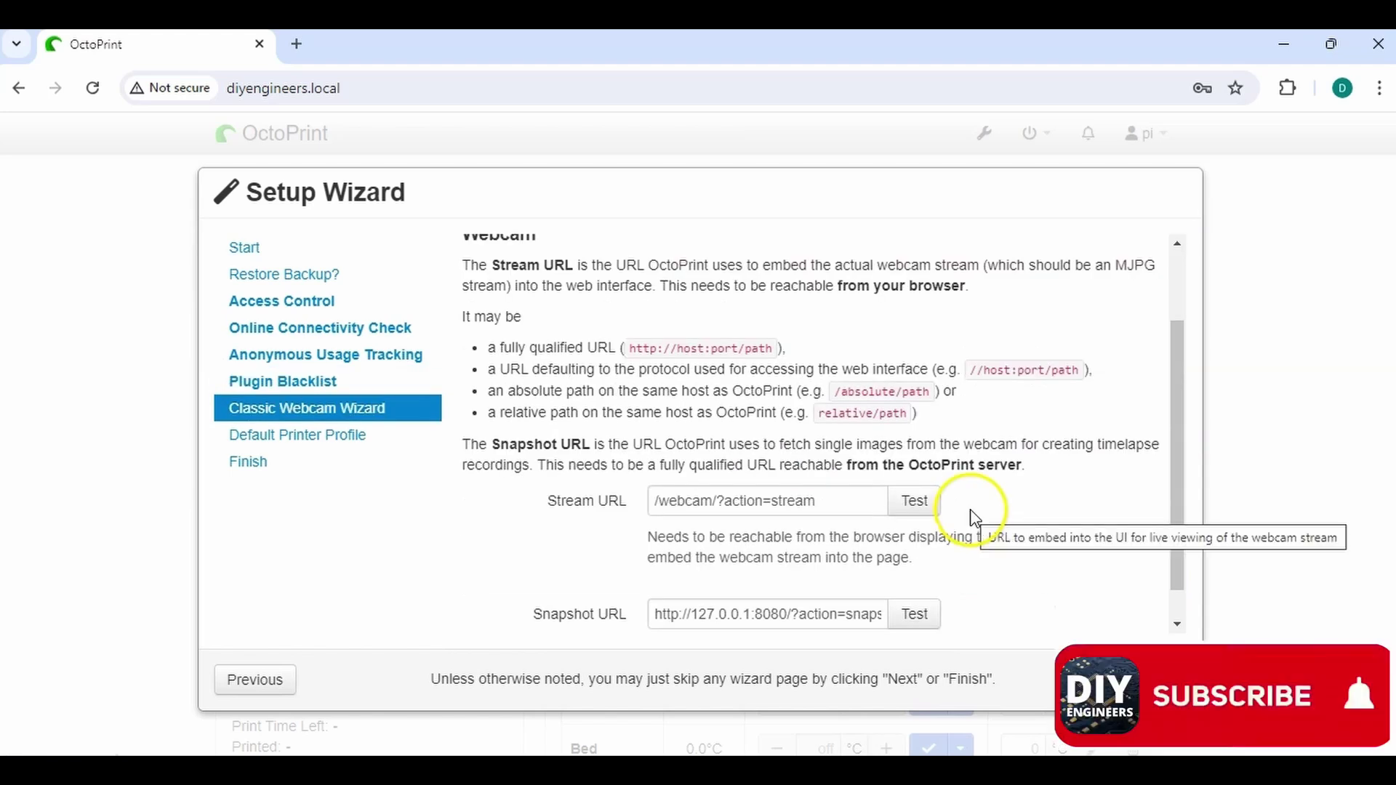
# Test the webcam Stream URL and Snapshot URL, closing each preview, then continue to the printer profile
pyautogui.scroll(2, 974, 518)
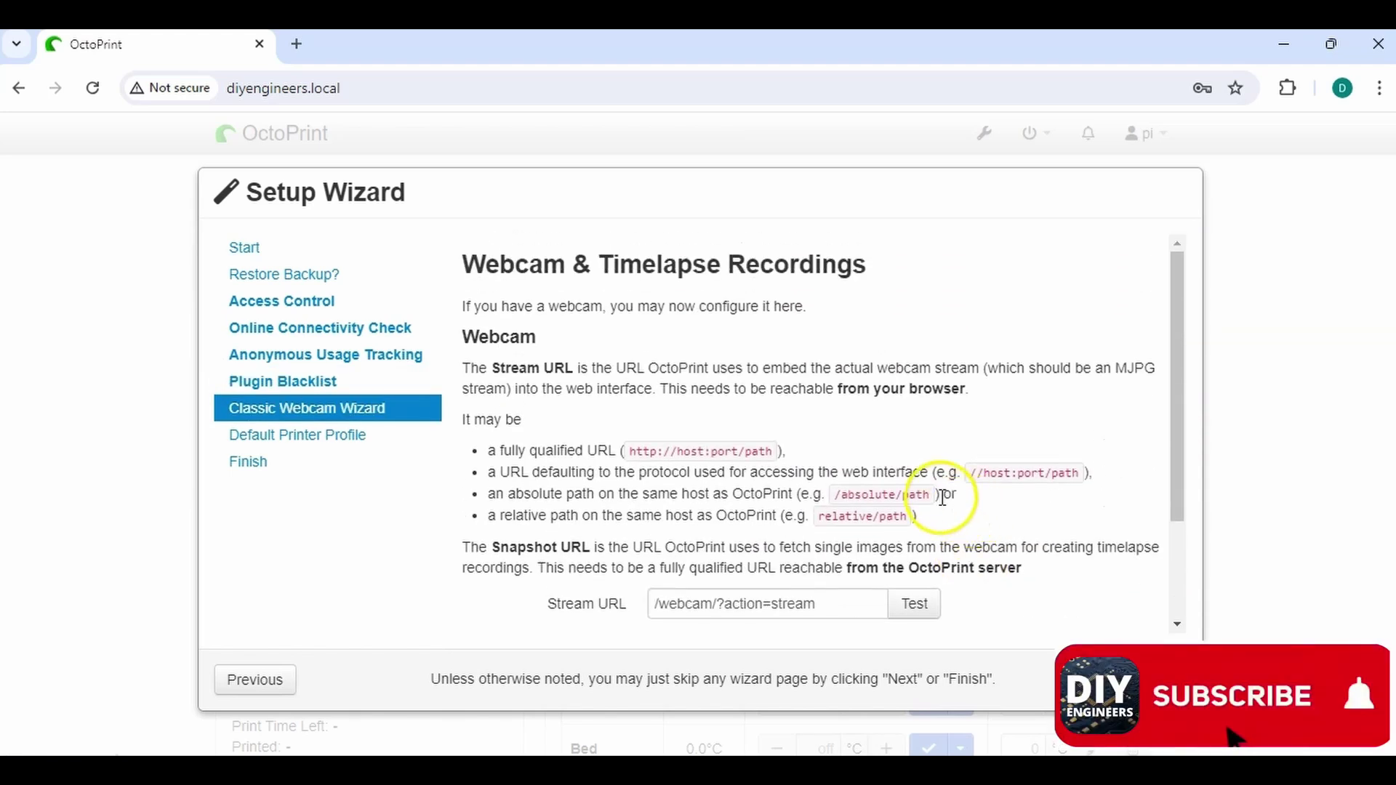
pyautogui.scroll(-2, 938, 494)
pyautogui.click(915, 501)
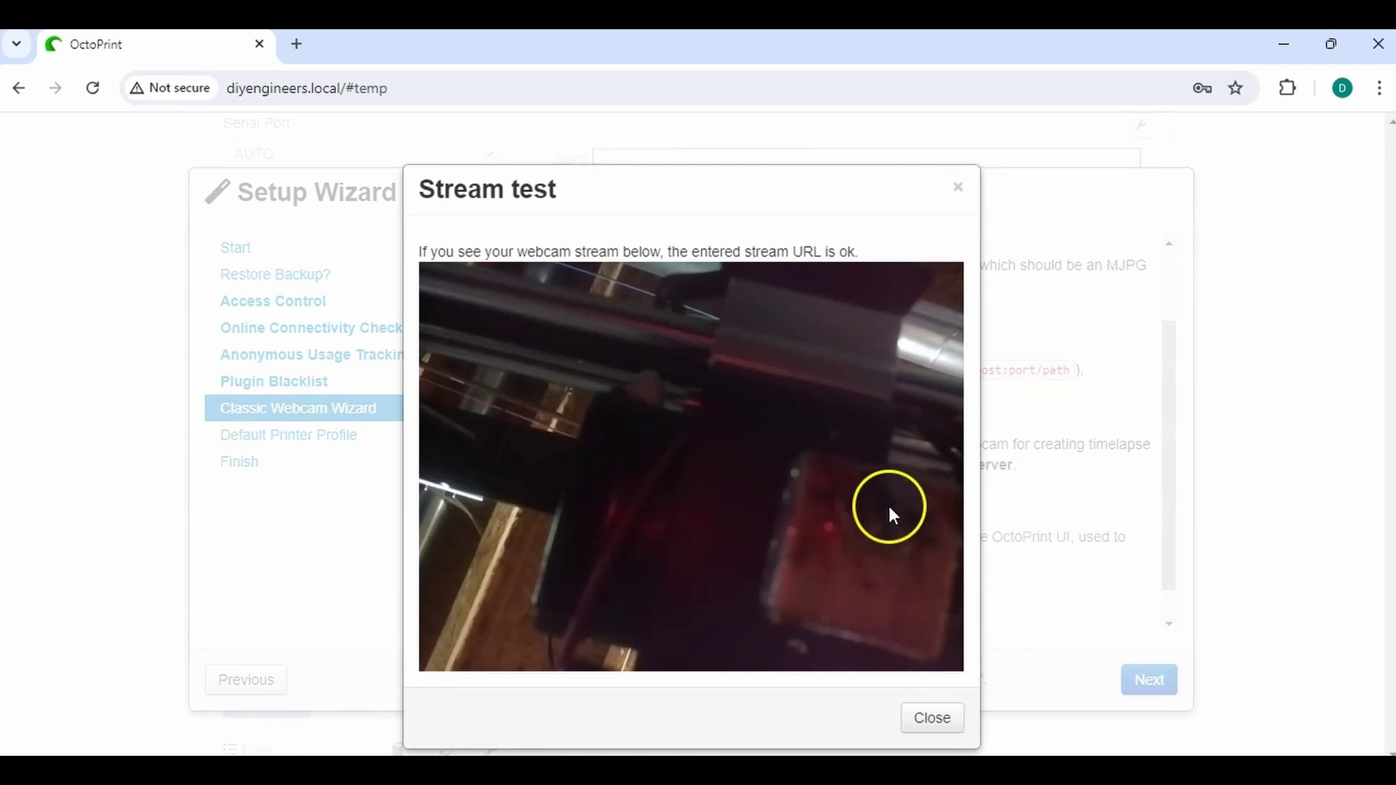
pyautogui.click(933, 719)
pyautogui.click(916, 609)
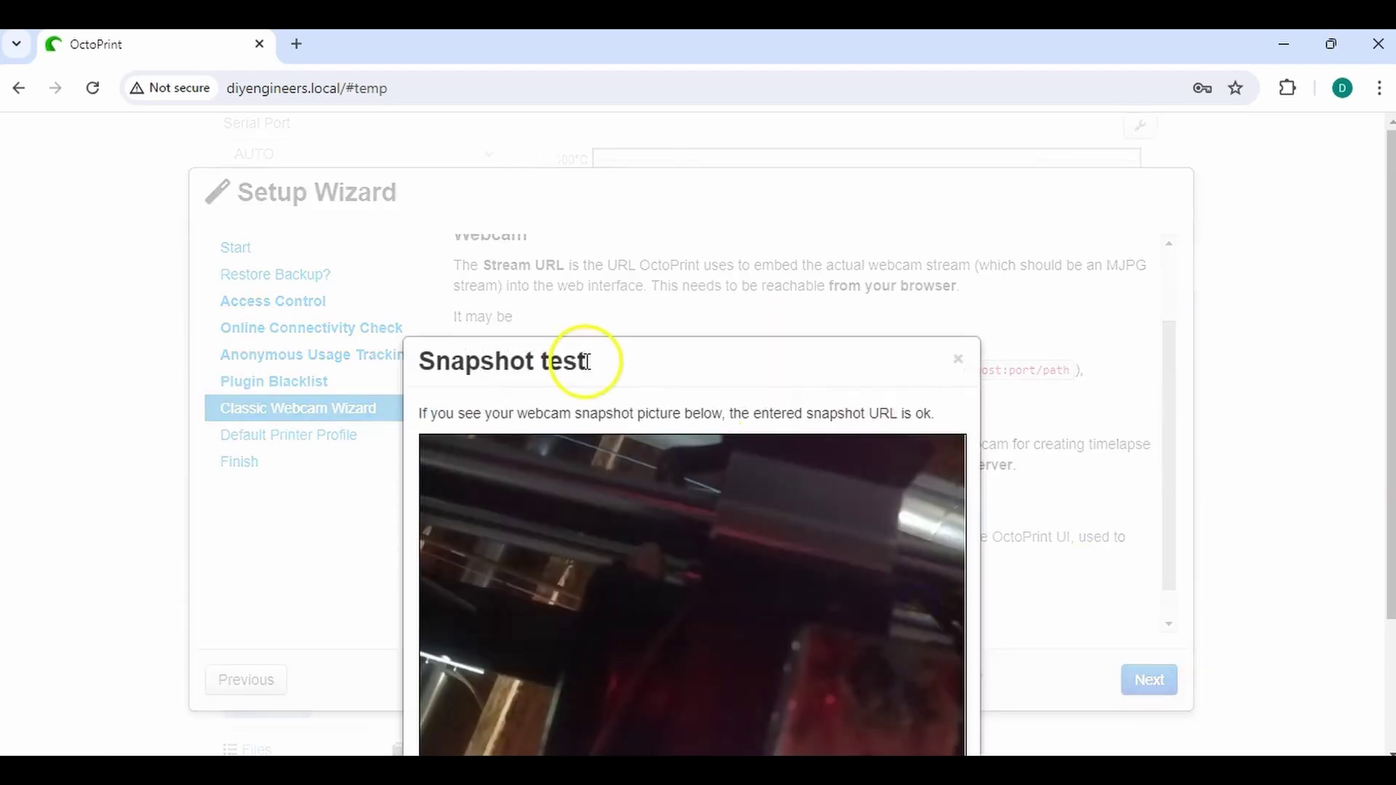
pyautogui.scroll(-3, 1225, 477)
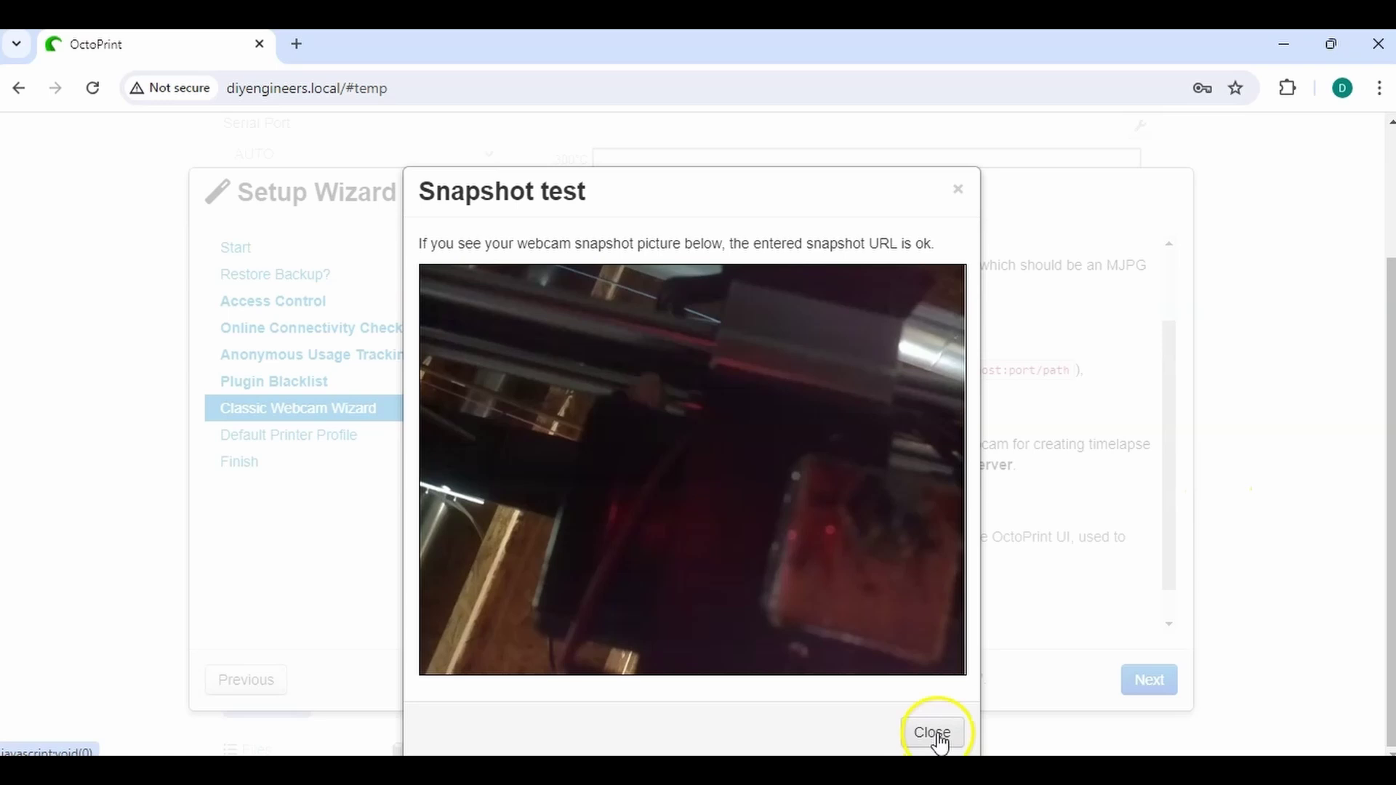
pyautogui.click(938, 735)
pyautogui.click(1148, 687)
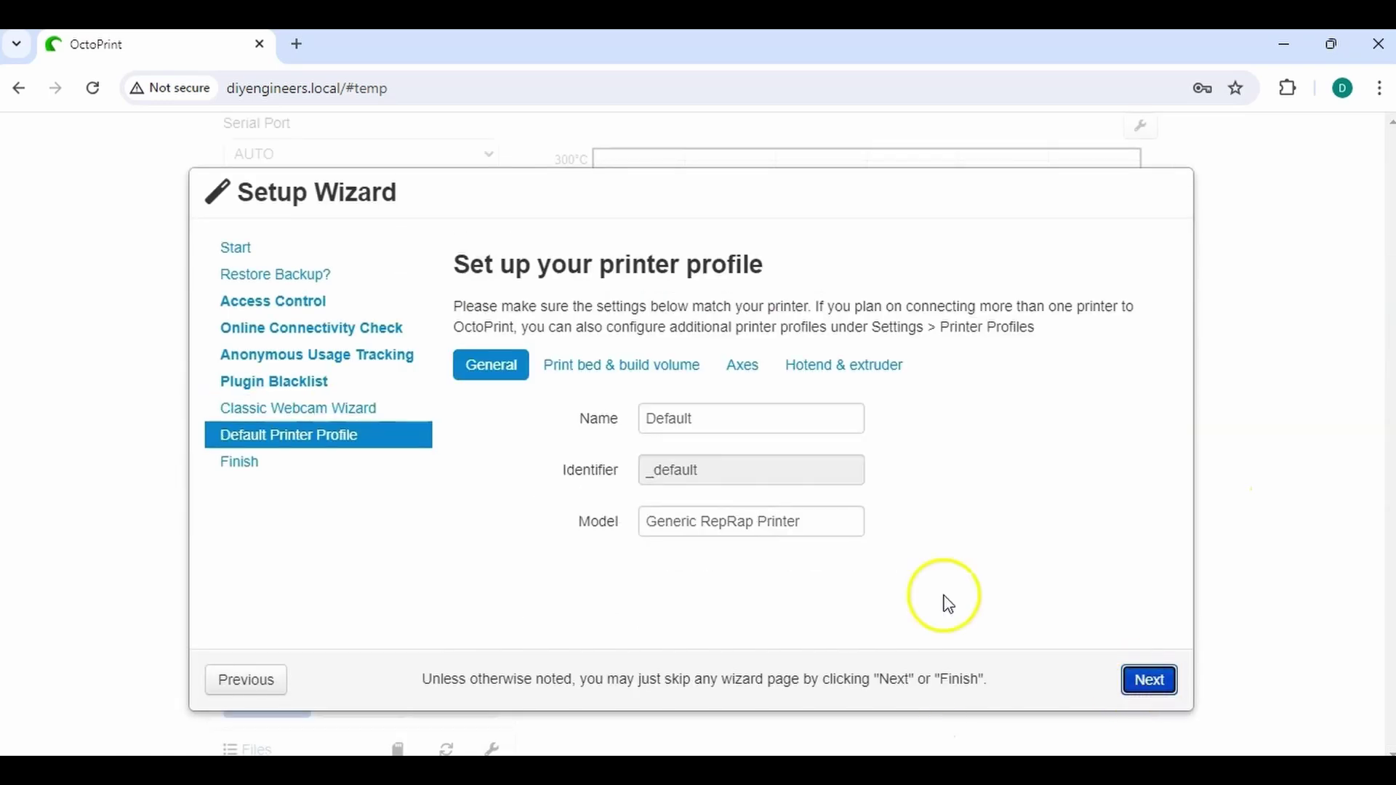
# Rename the printer profile to Maker and replace its model name
pyautogui.moveTo(548, 177); pyautogui.dragTo(614, 164)
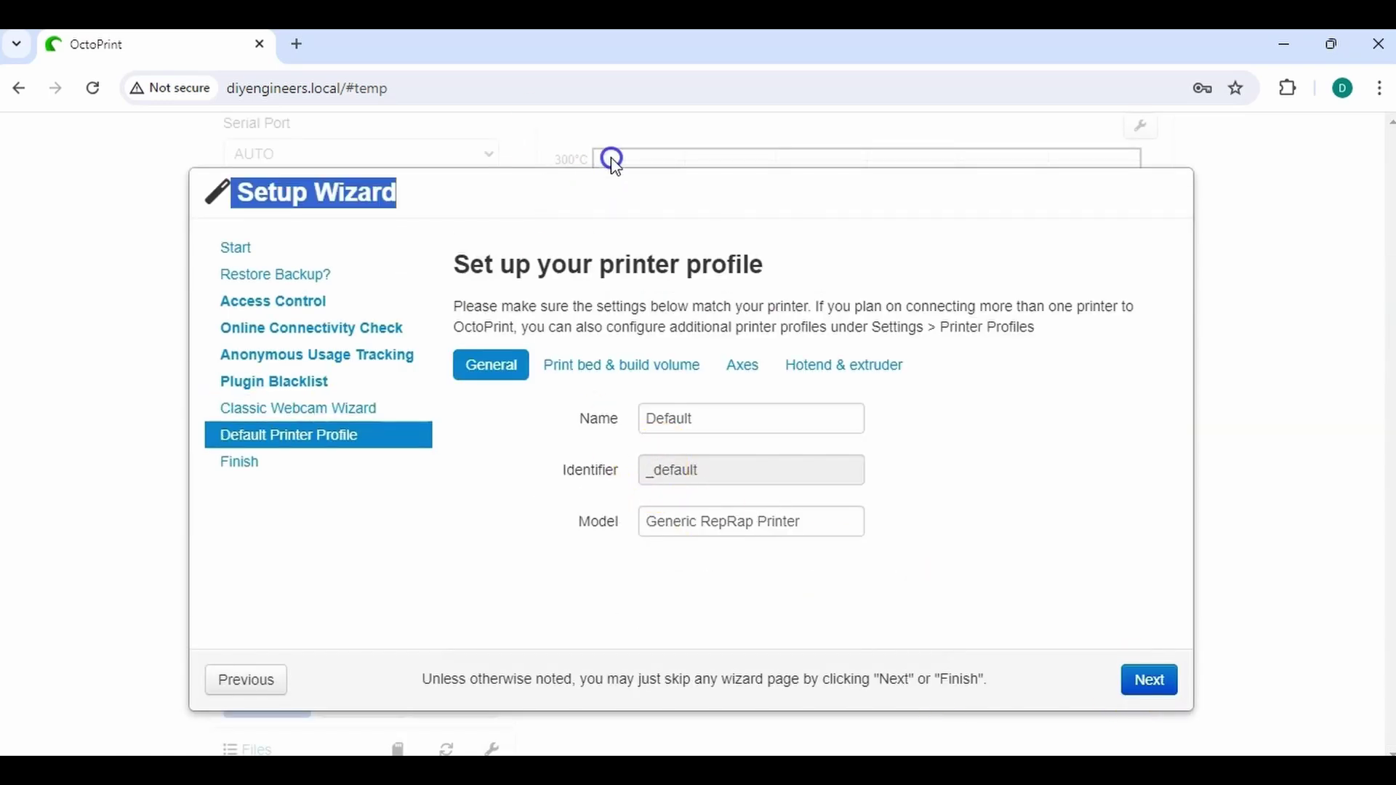
pyautogui.click(615, 163)
pyautogui.click(596, 418)
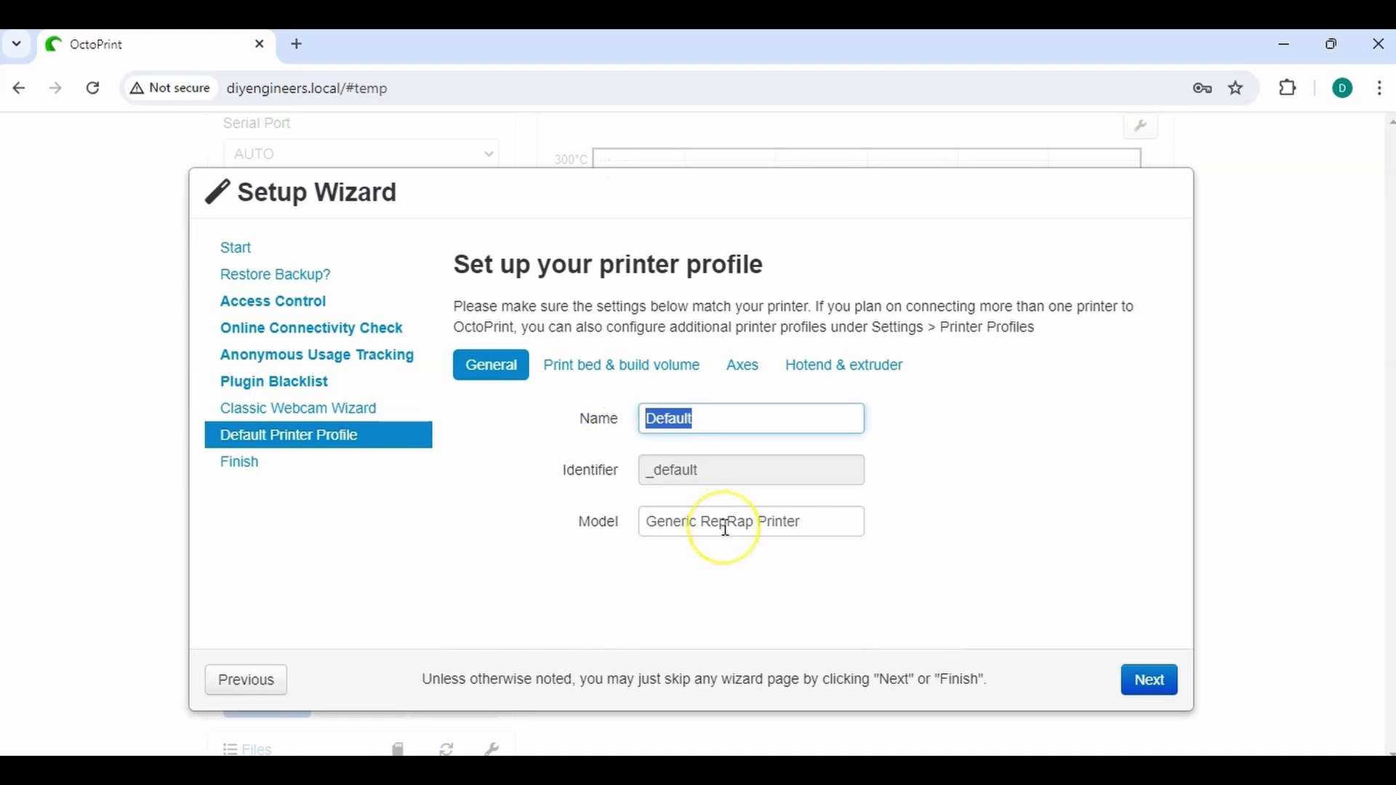
pyautogui.write('Maker')
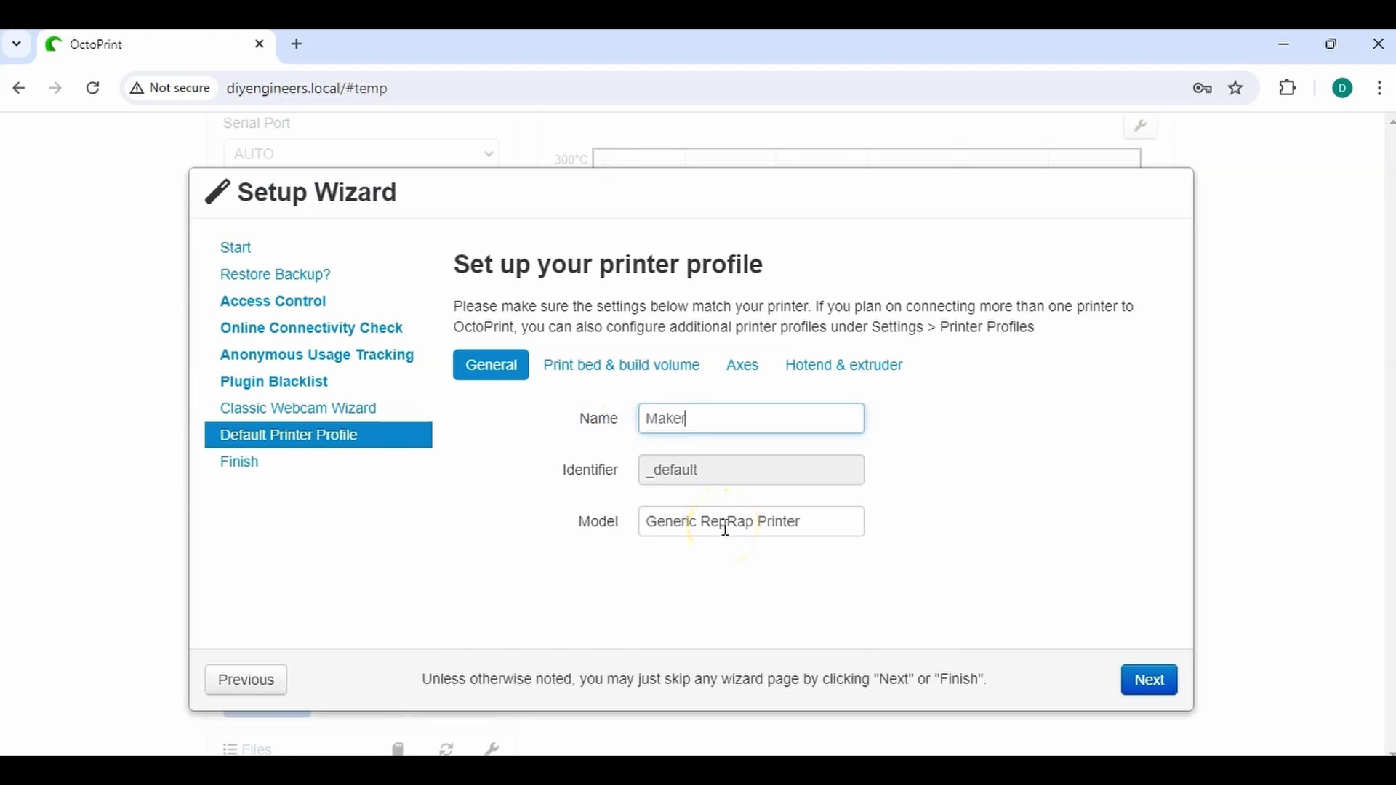
pyautogui.moveTo(798, 529); pyautogui.dragTo(573, 525)
pyautogui.write('Select Plus')
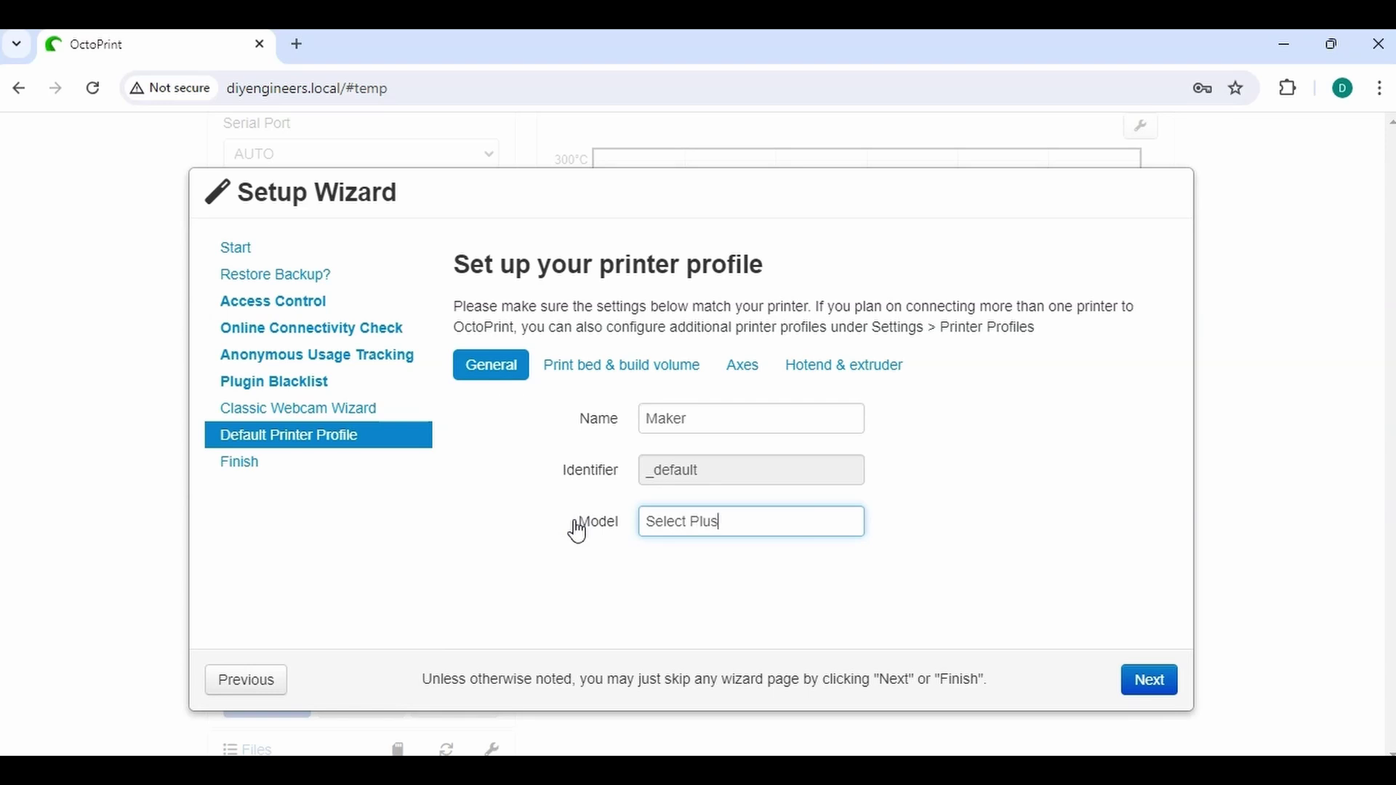
# Set the build volume Height (Z) to 180 mm
pyautogui.click(578, 364)
pyautogui.scroll(-2, 792, 458)
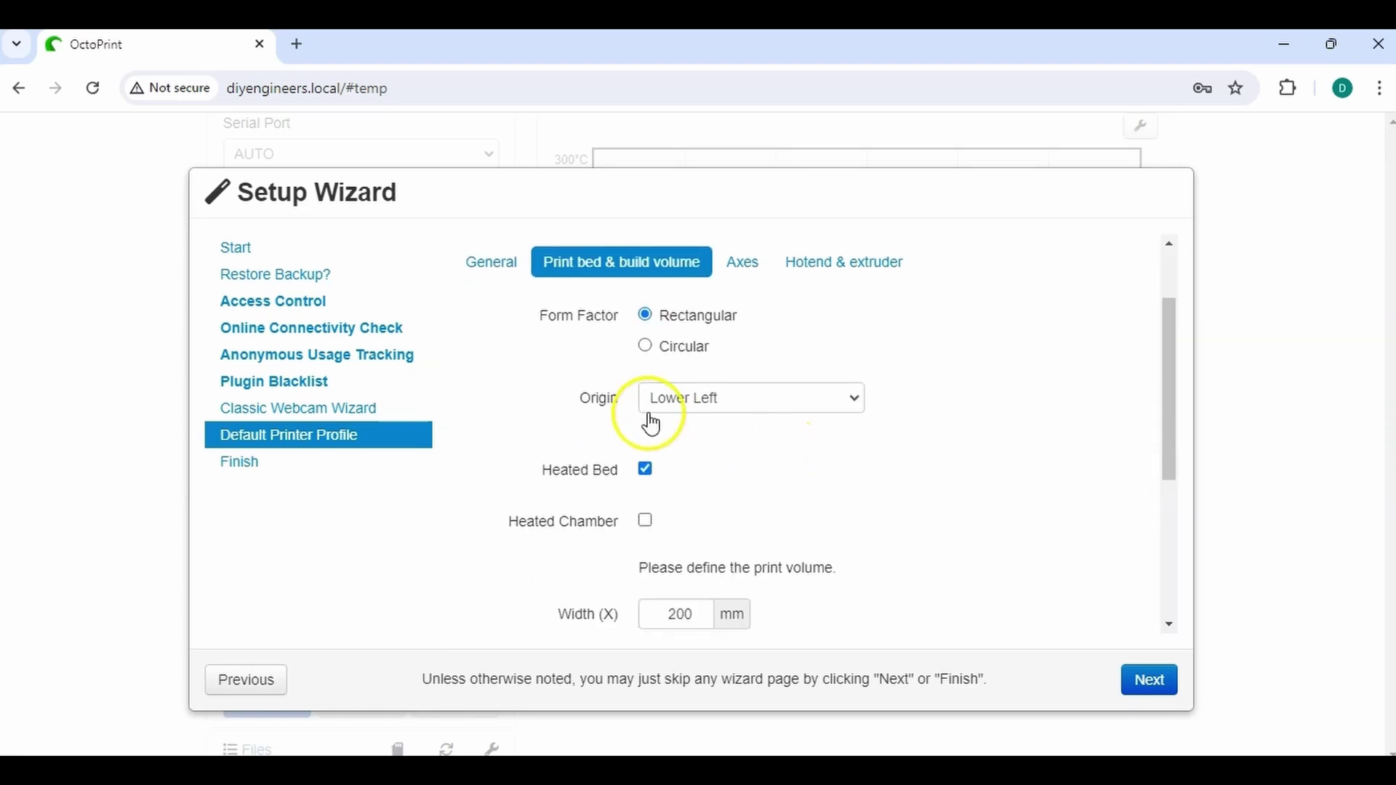
pyautogui.scroll(-1, 649, 418)
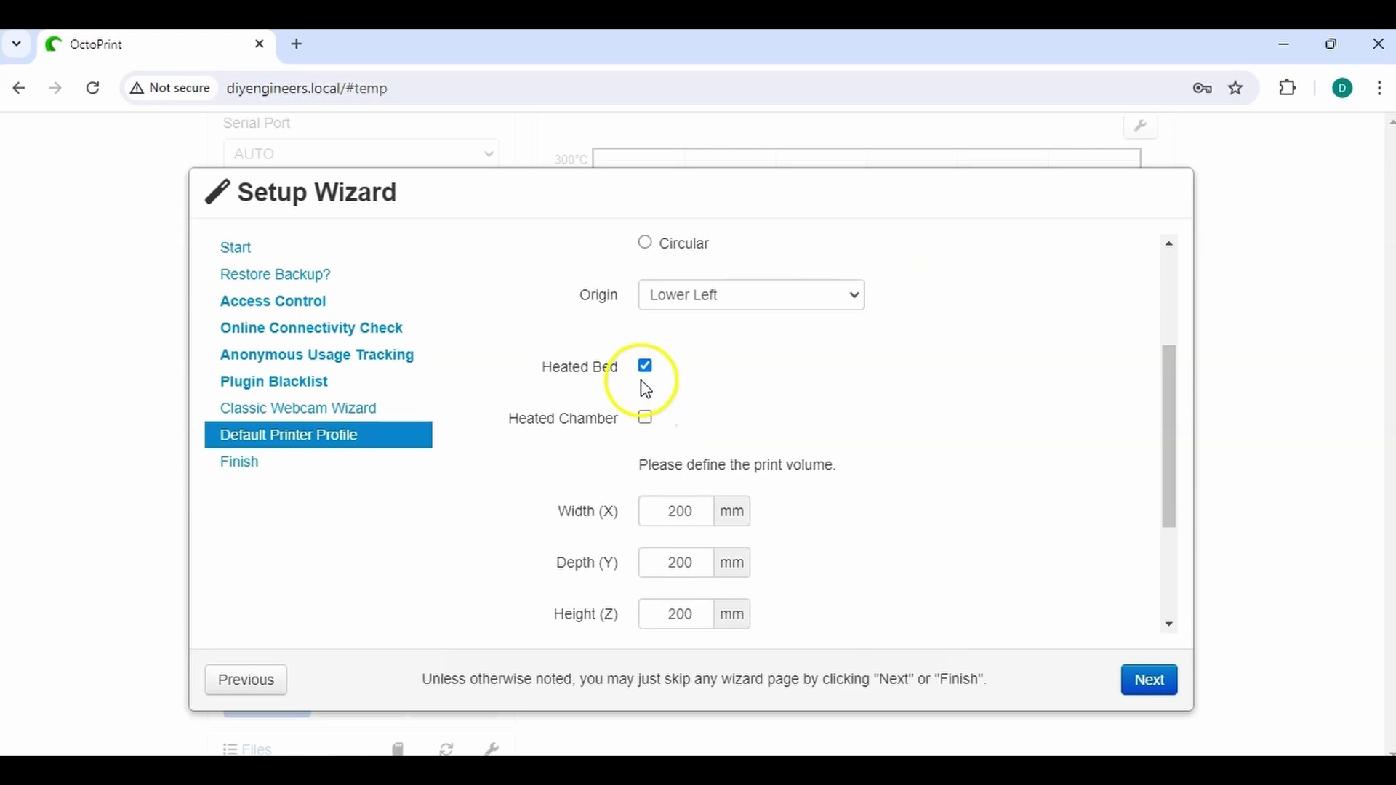
pyautogui.scroll(-1, 647, 429)
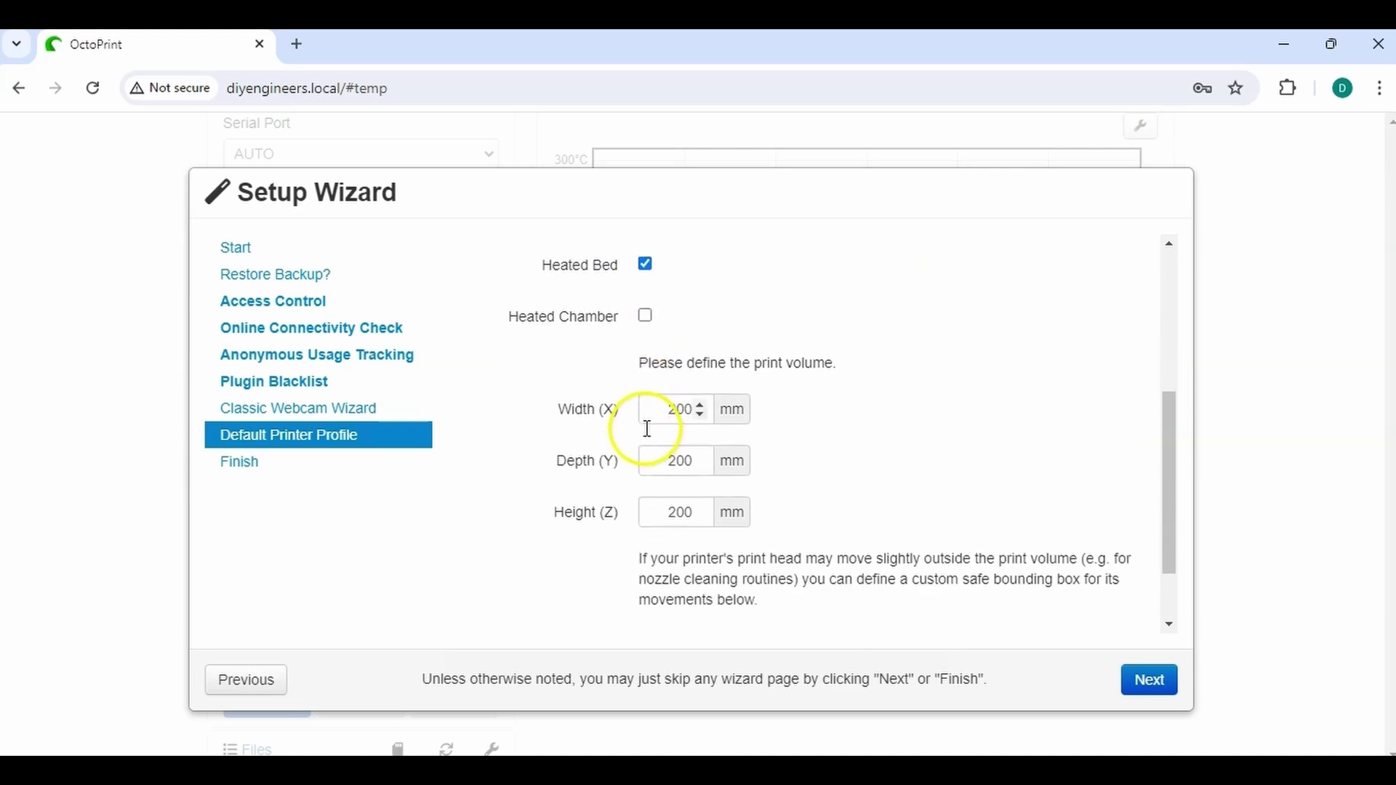
pyautogui.doubleClick(664, 505)
pyautogui.write('180')
# Review the Axes and Hotend & extruder settings of the profile
pyautogui.scroll(-1, 749, 499)
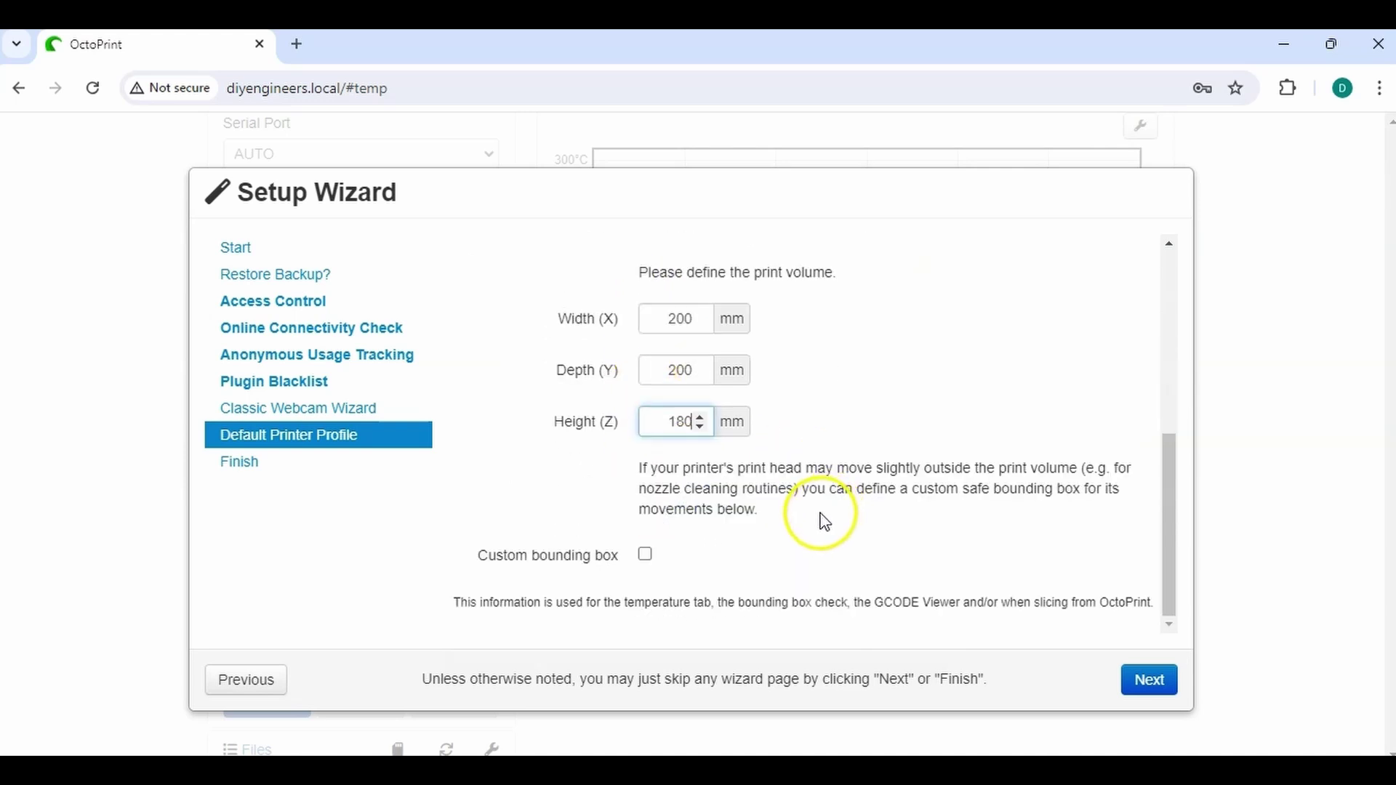
pyautogui.scroll(3, 825, 522)
pyautogui.click(742, 364)
pyautogui.scroll(-1, 944, 469)
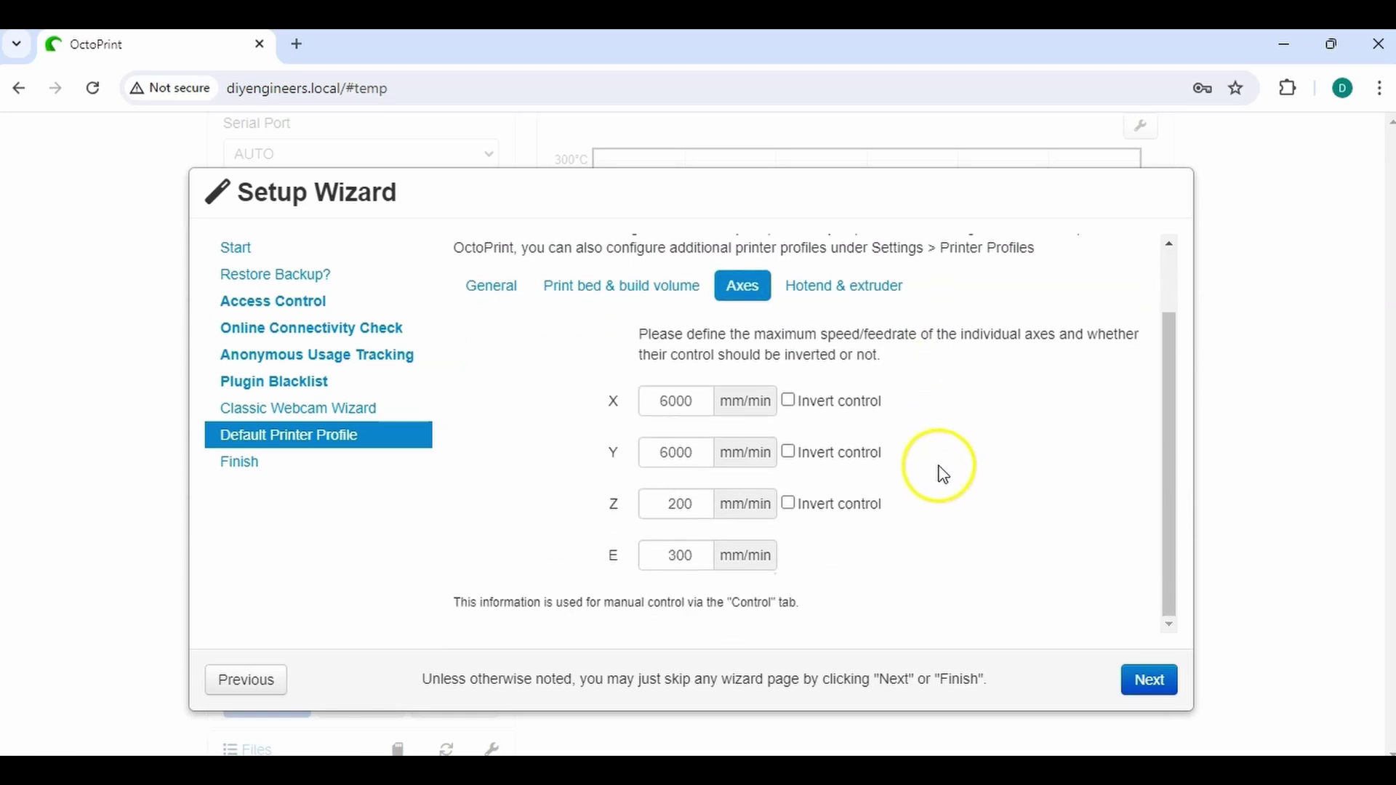
pyautogui.click(842, 283)
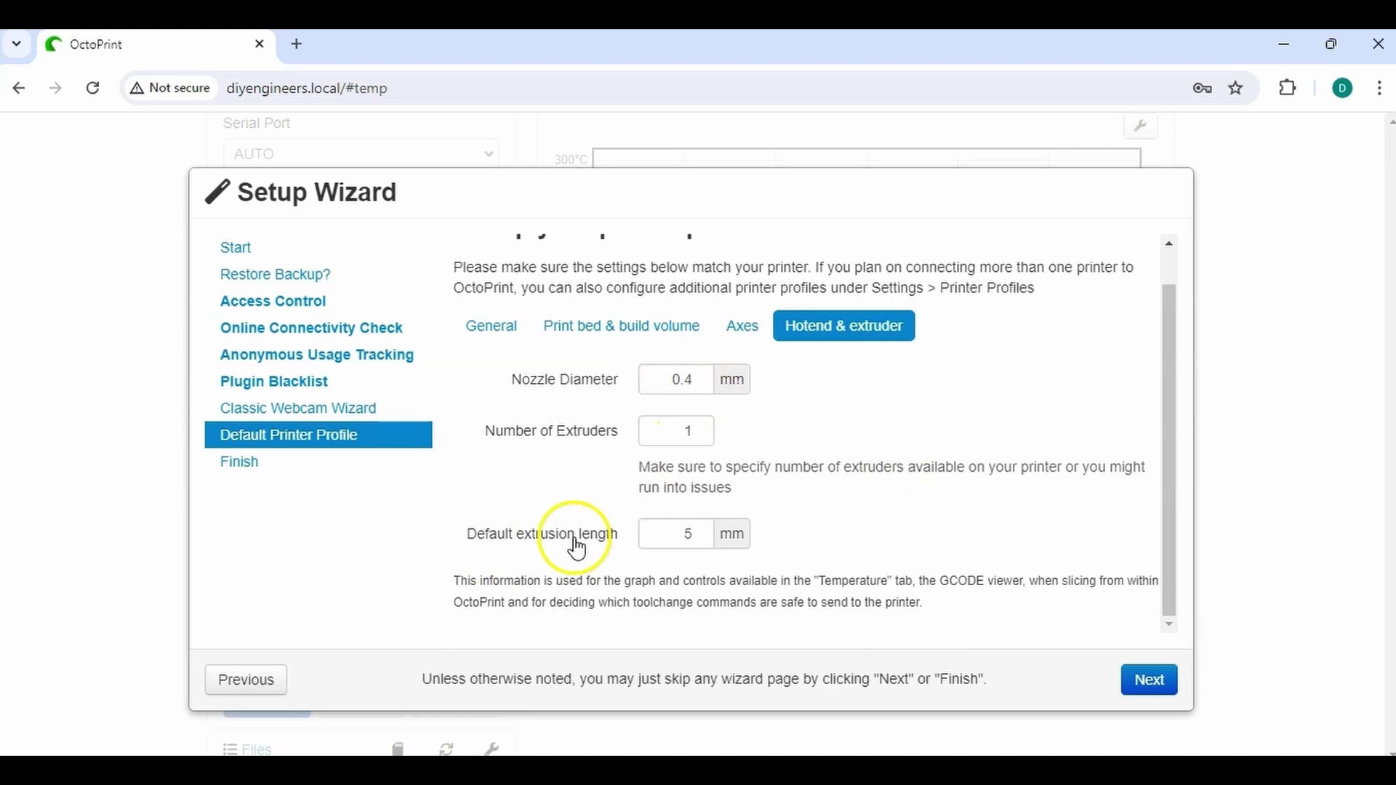
# Acknowledge the fire-warning and development-support notices, finish the wizard, and reload OctoPrint
pyautogui.click(1146, 680)
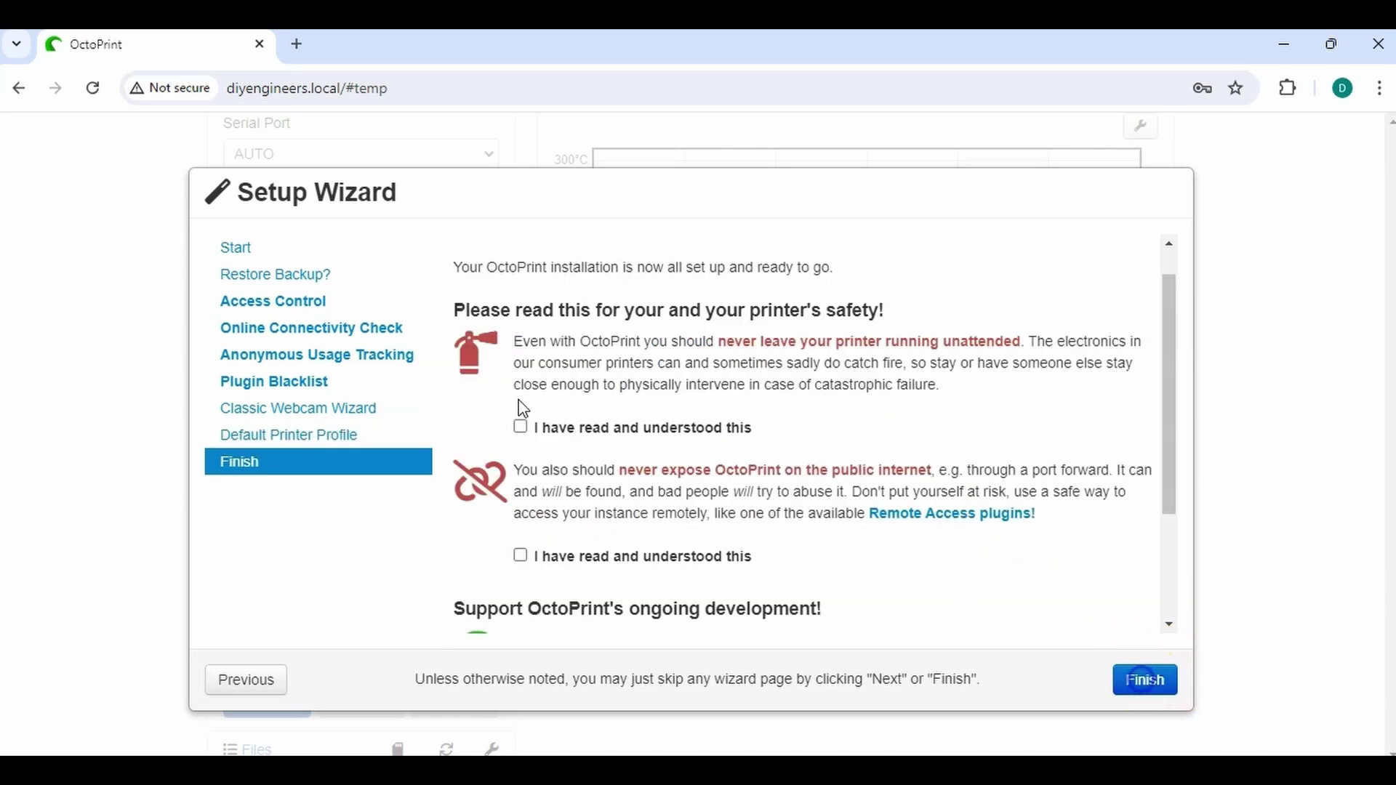
pyautogui.moveTo(711, 177); pyautogui.dragTo(721, 127)
pyautogui.click(708, 198)
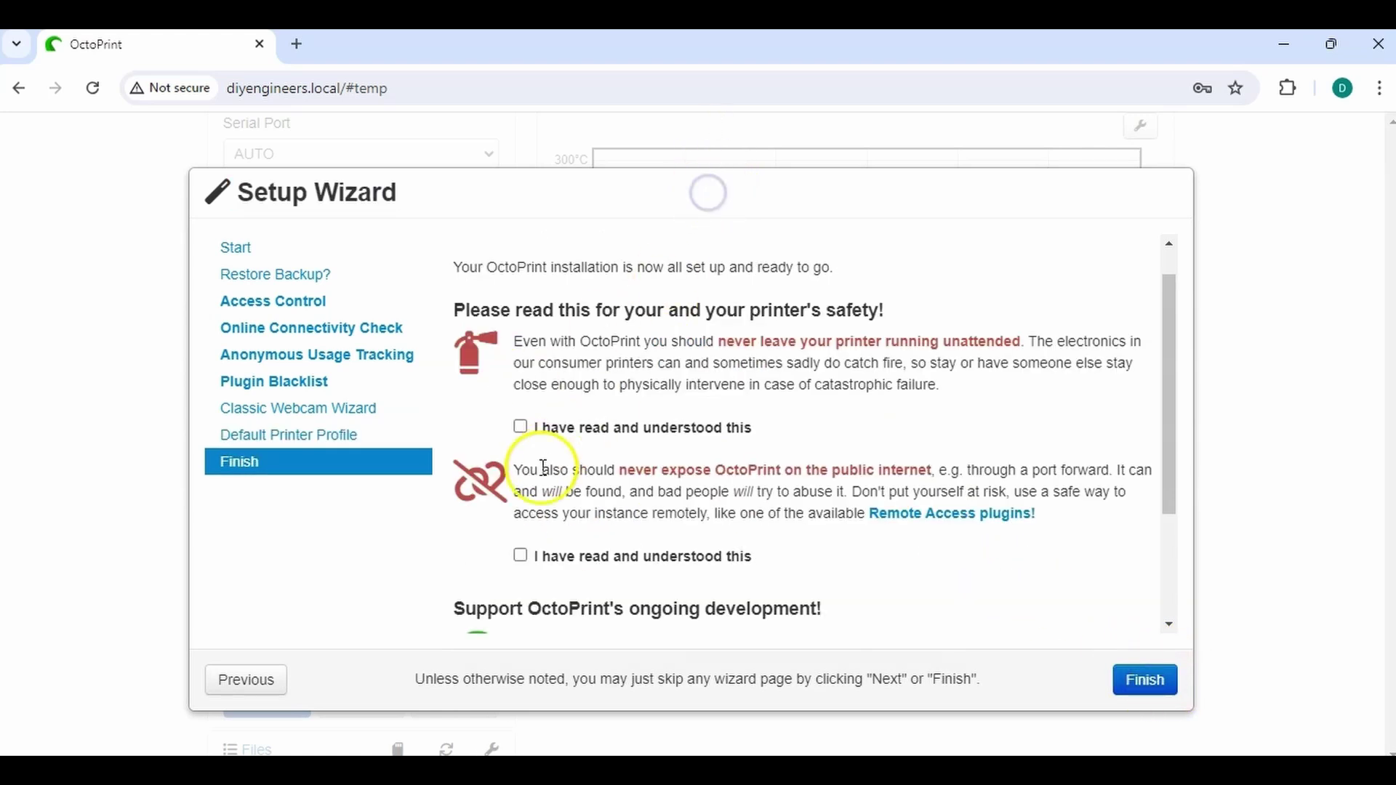
pyautogui.click(522, 429)
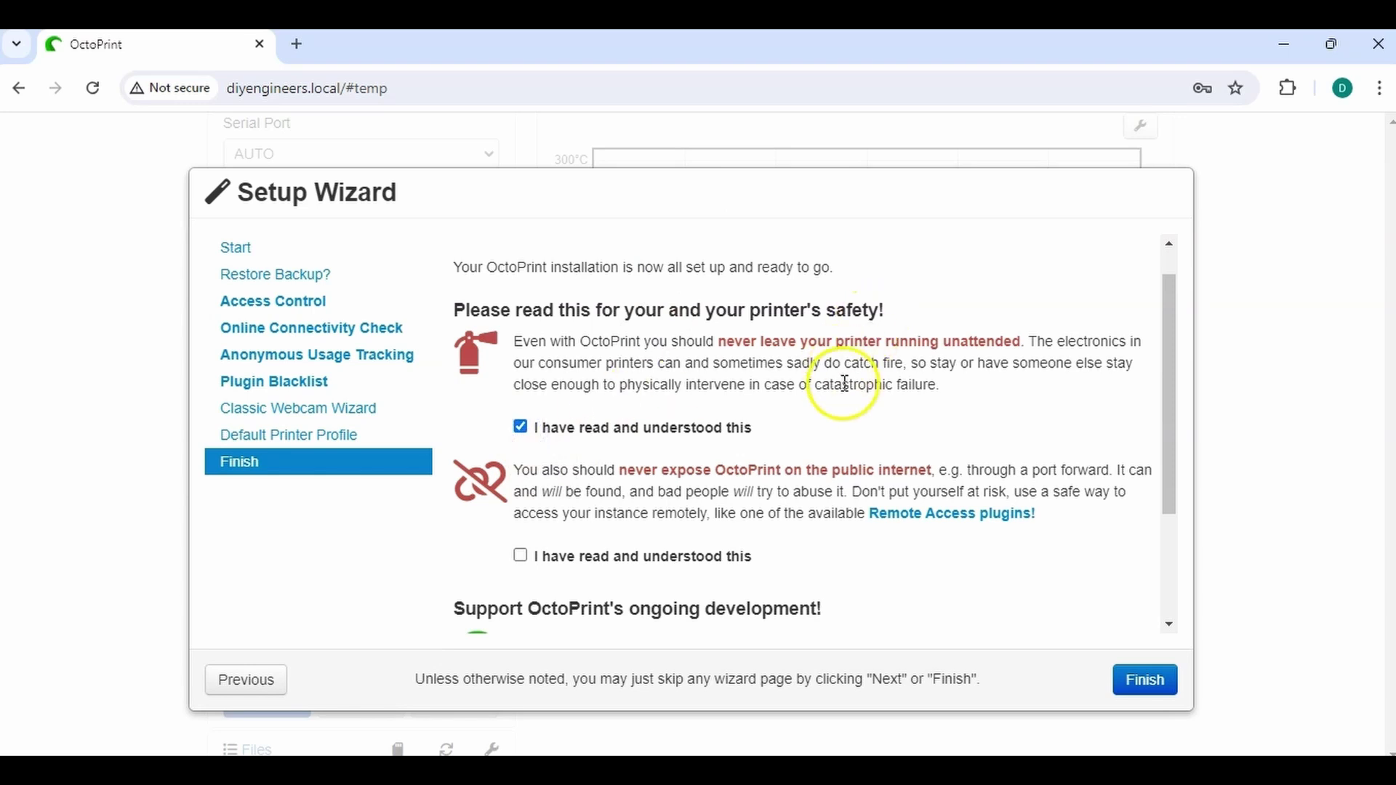
pyautogui.scroll(-2, 865, 411)
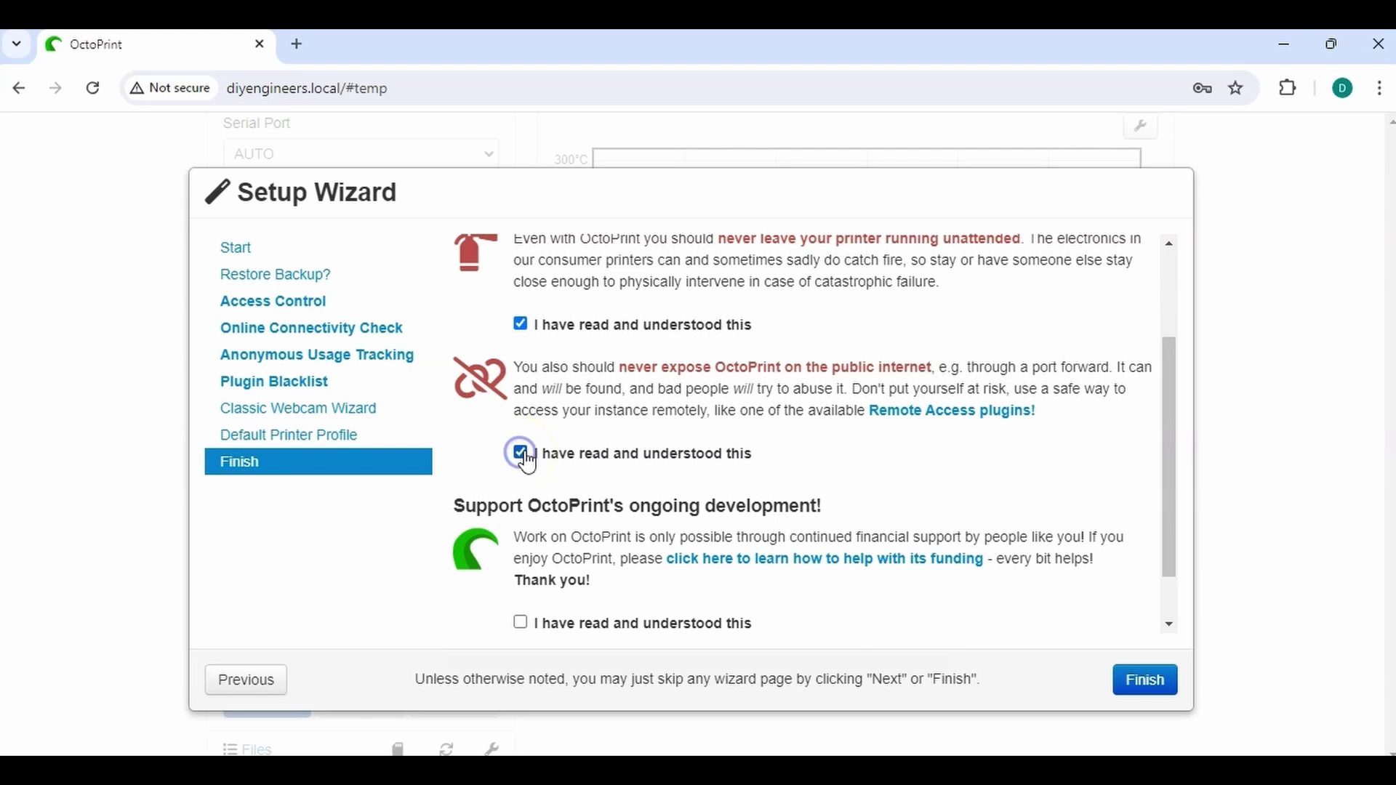
pyautogui.scroll(-2, 792, 542)
pyautogui.click(520, 558)
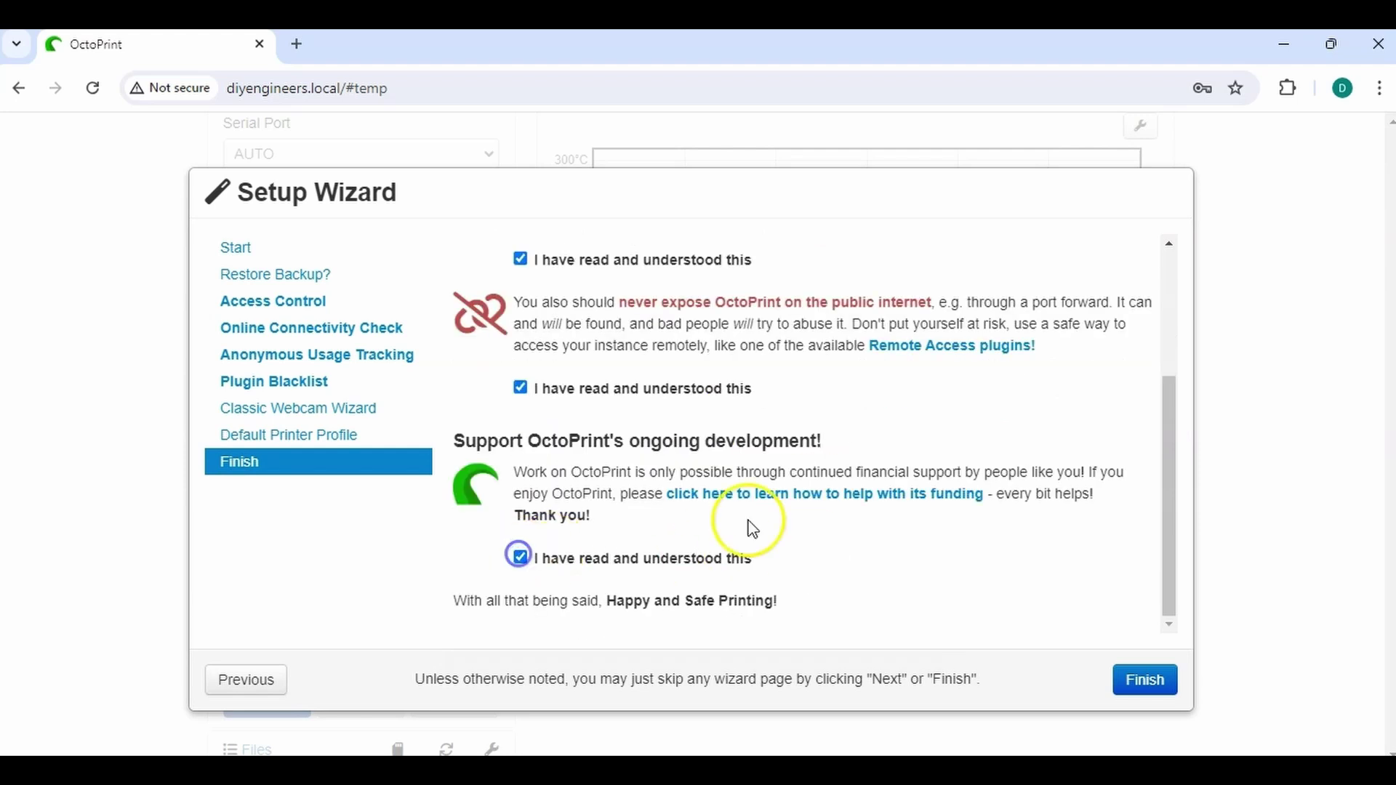
pyautogui.click(1154, 687)
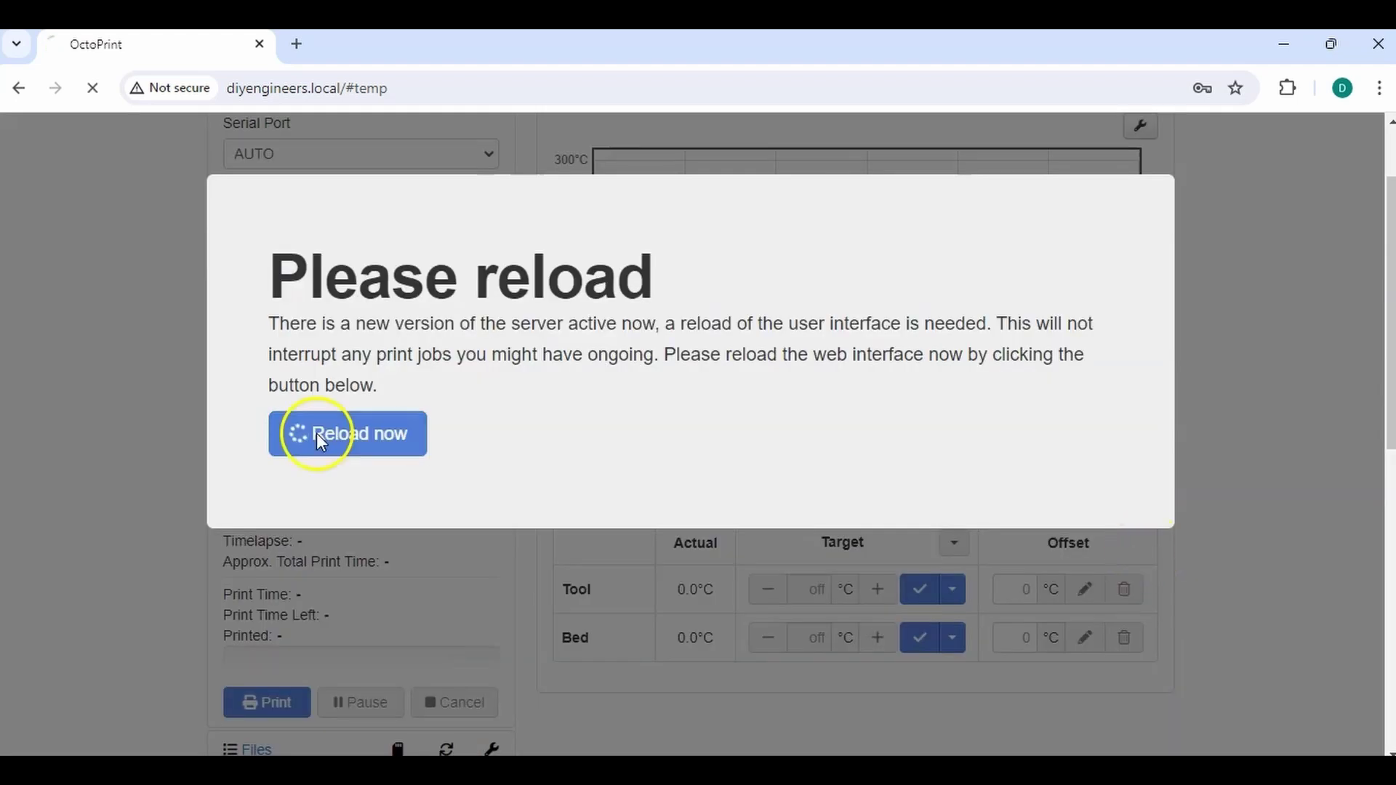
pyautogui.click(319, 434)
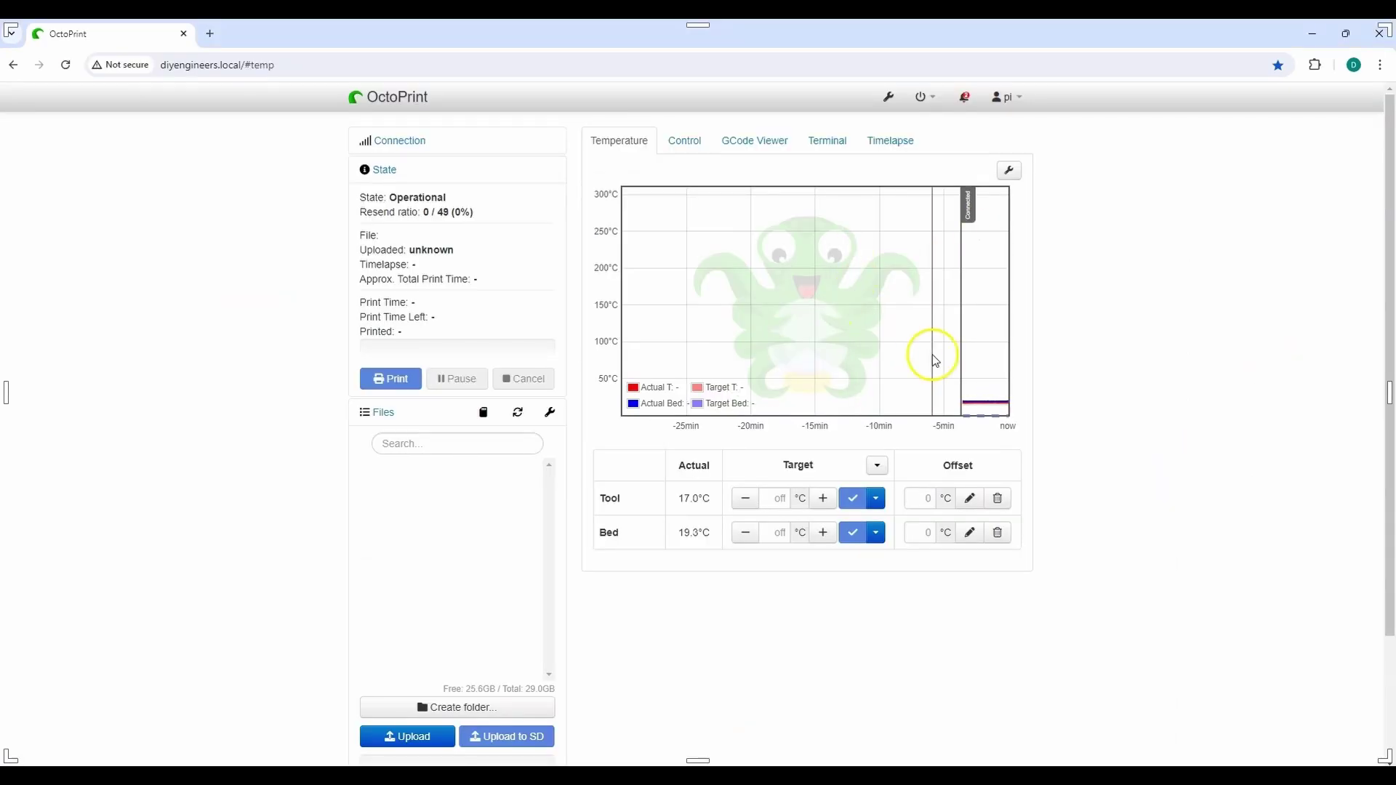
# Show the Control page's live webcam feed and jog the printhead along Y and Z
pyautogui.click(690, 142)
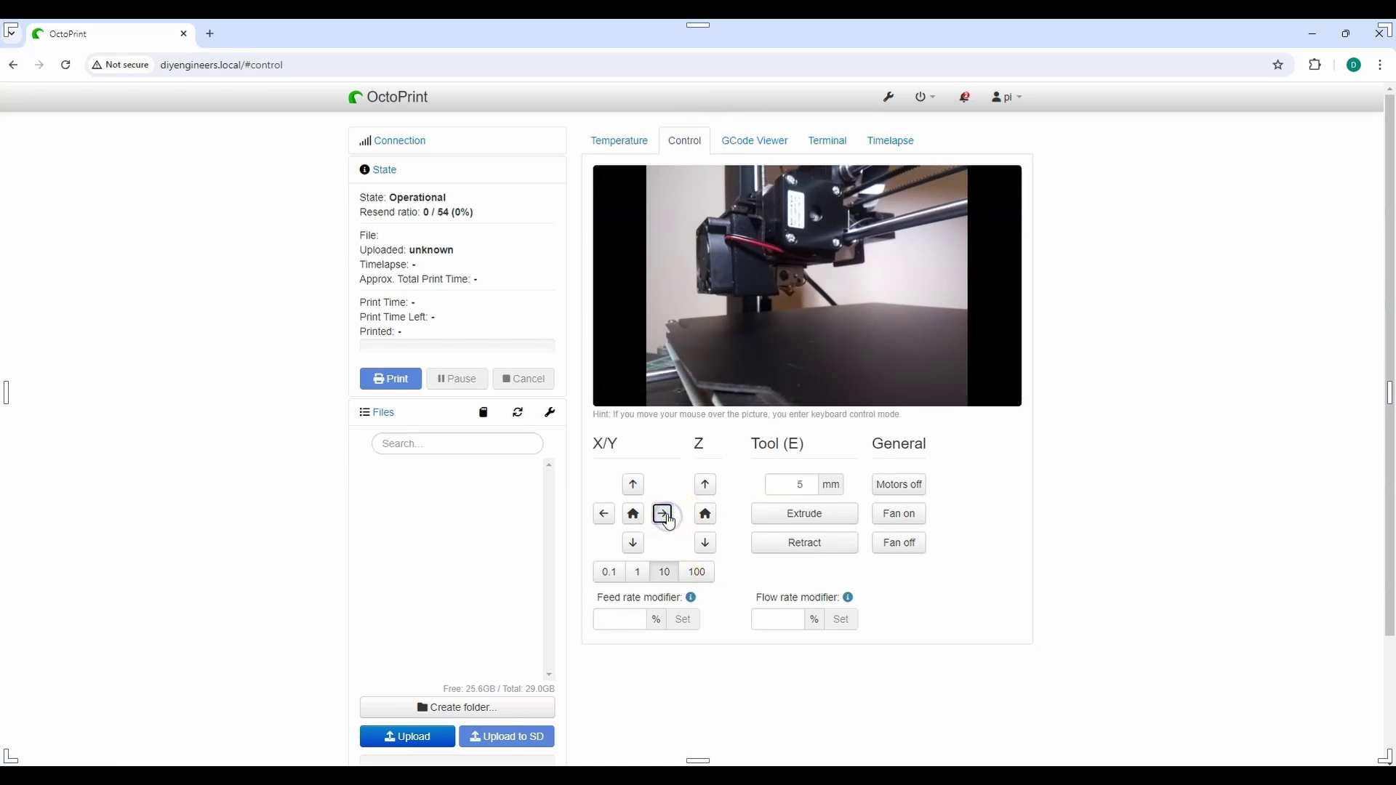
pyautogui.click(634, 489)
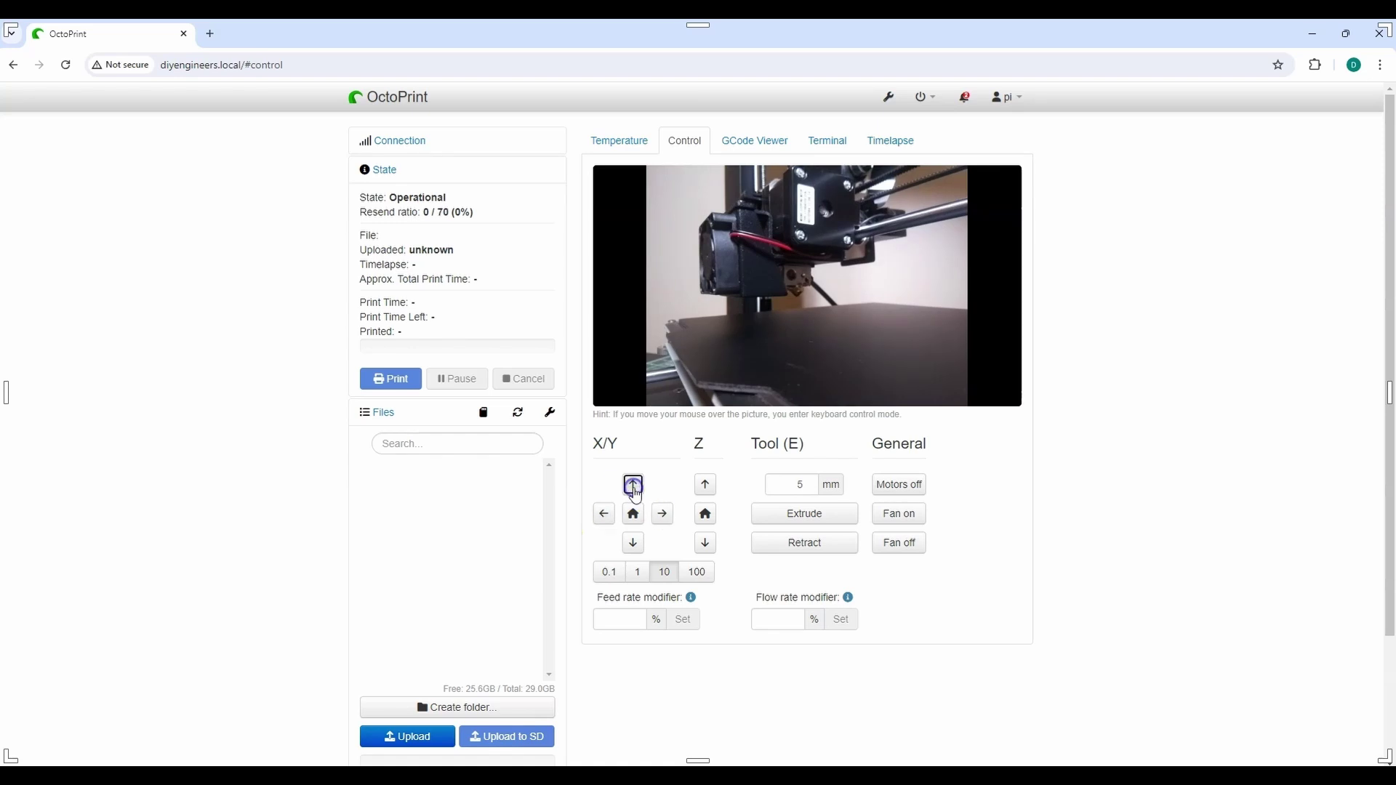
pyautogui.click(634, 485)
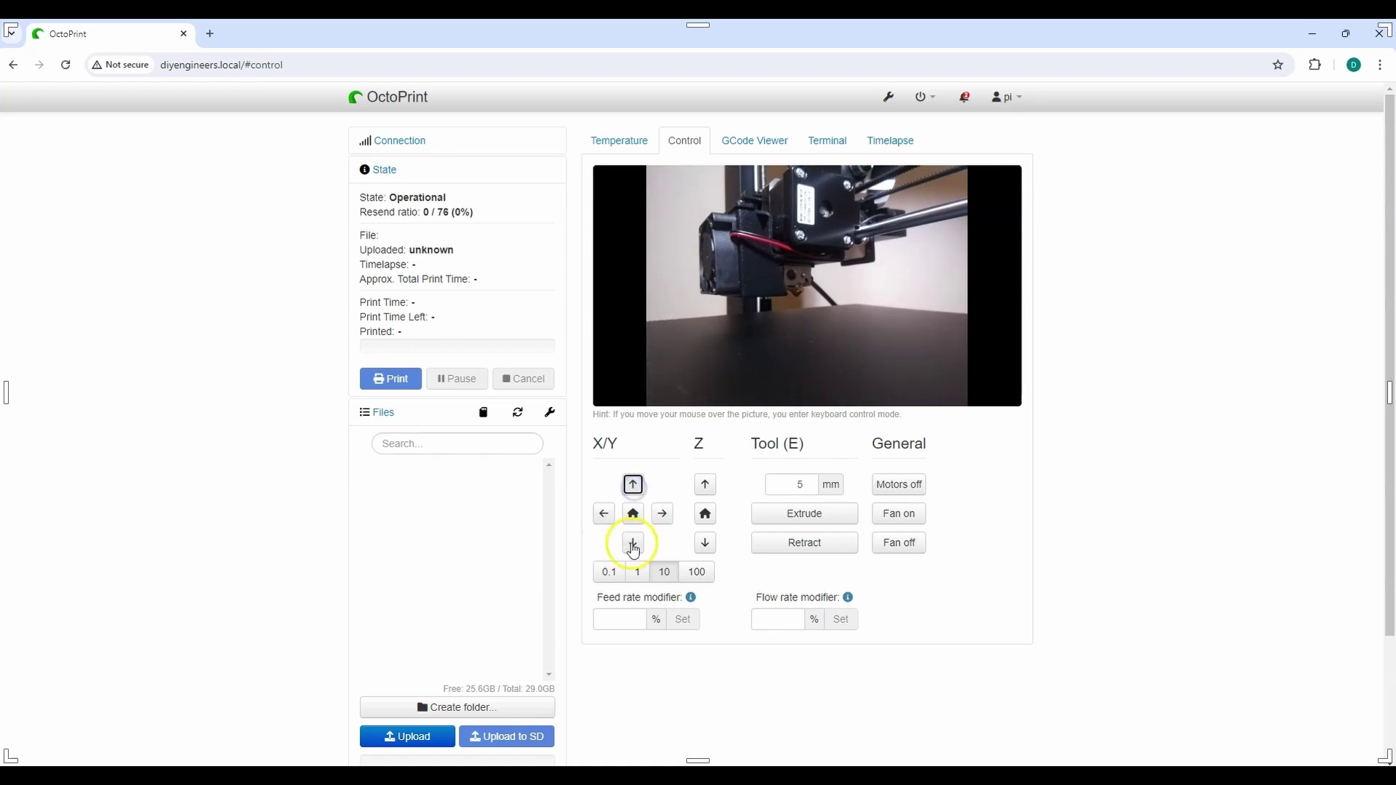
pyautogui.click(708, 498)
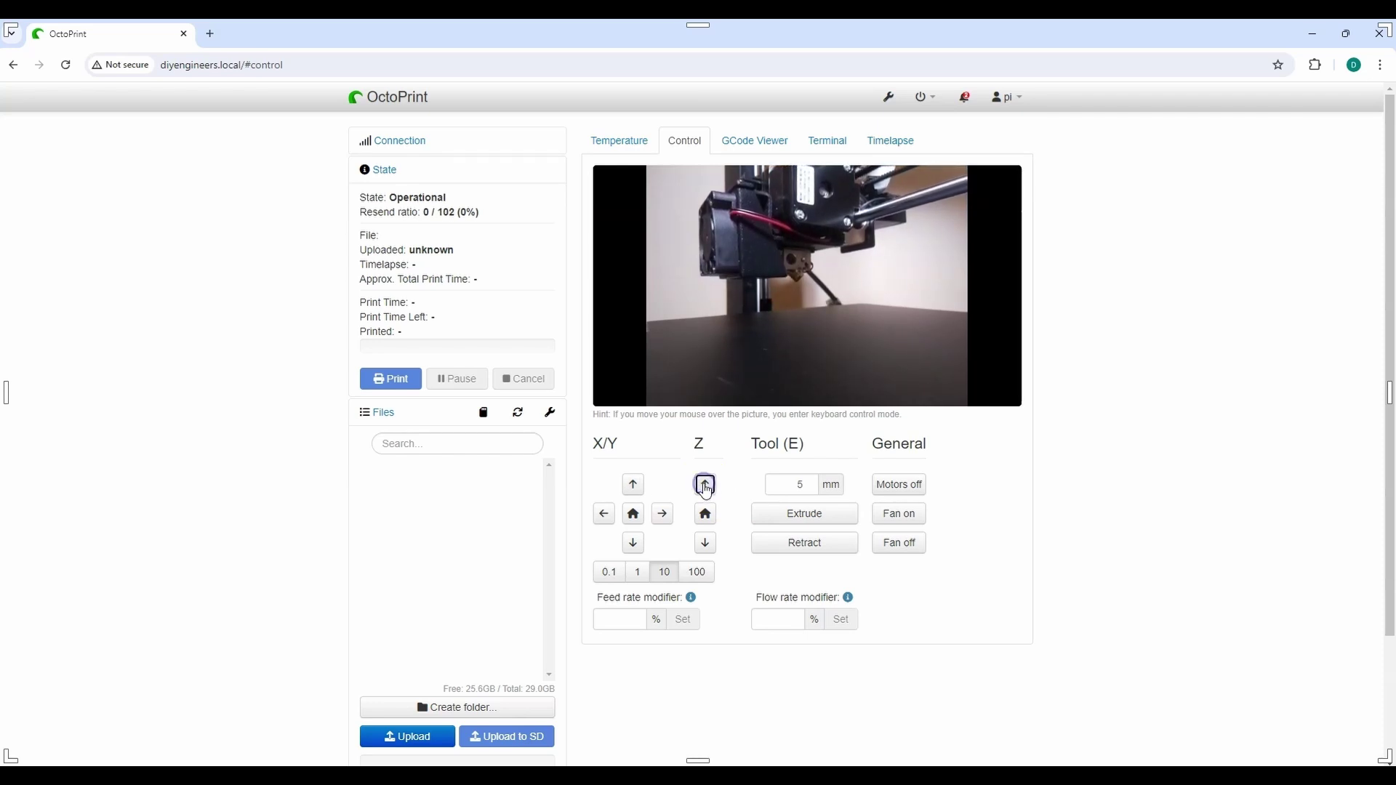
# Jog the printhead along X at step sizes of 1 mm, 0.1 mm and 10 mm
pyautogui.click(638, 573)
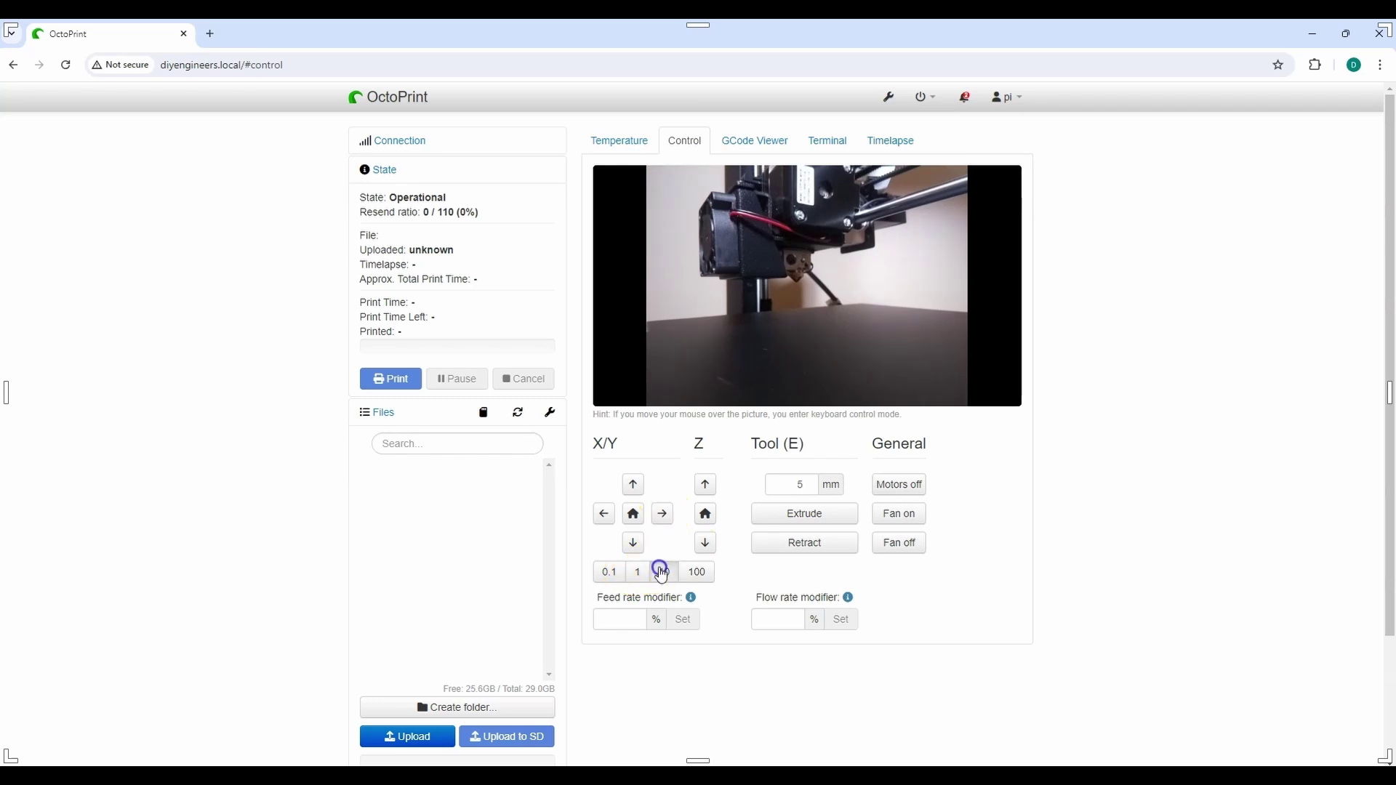
pyautogui.click(662, 515)
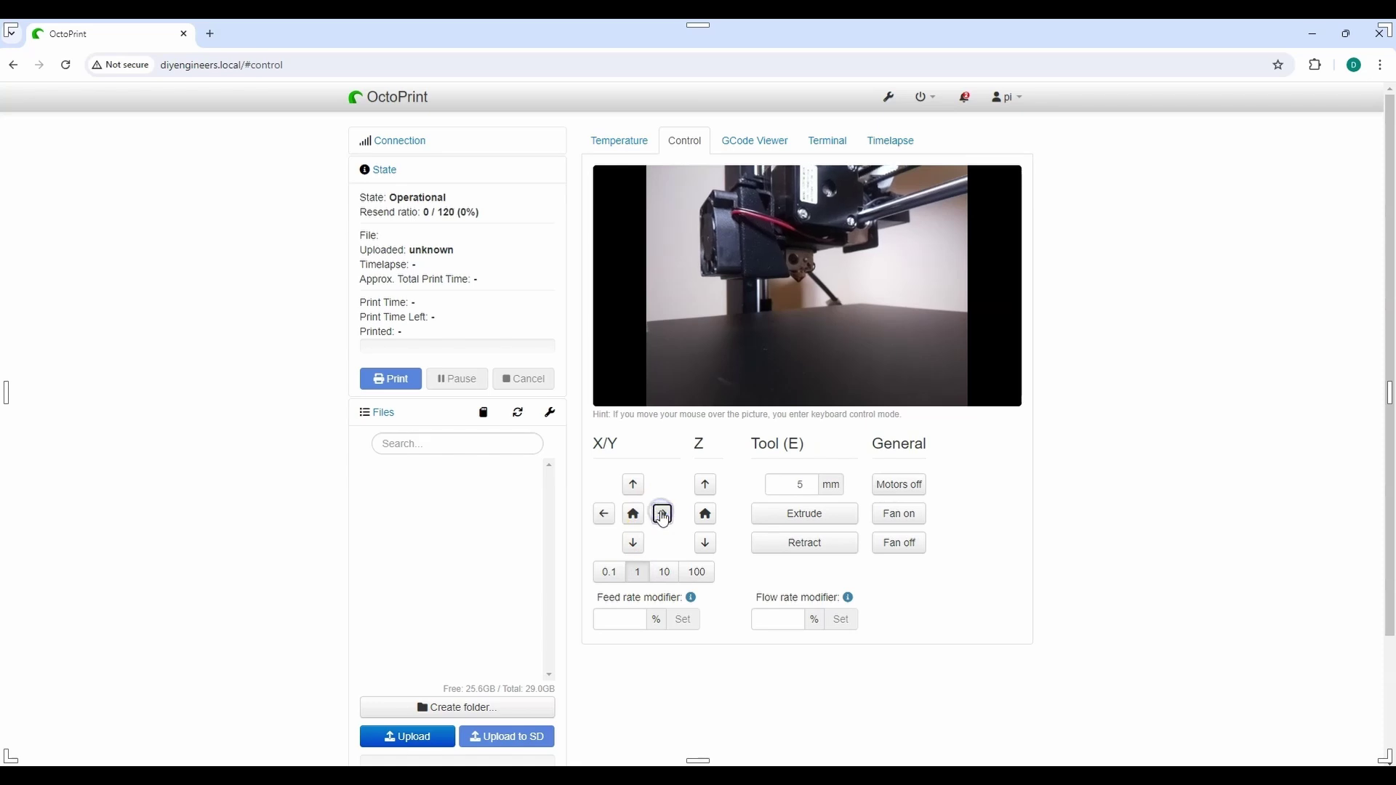
pyautogui.click(607, 574)
pyautogui.click(661, 515)
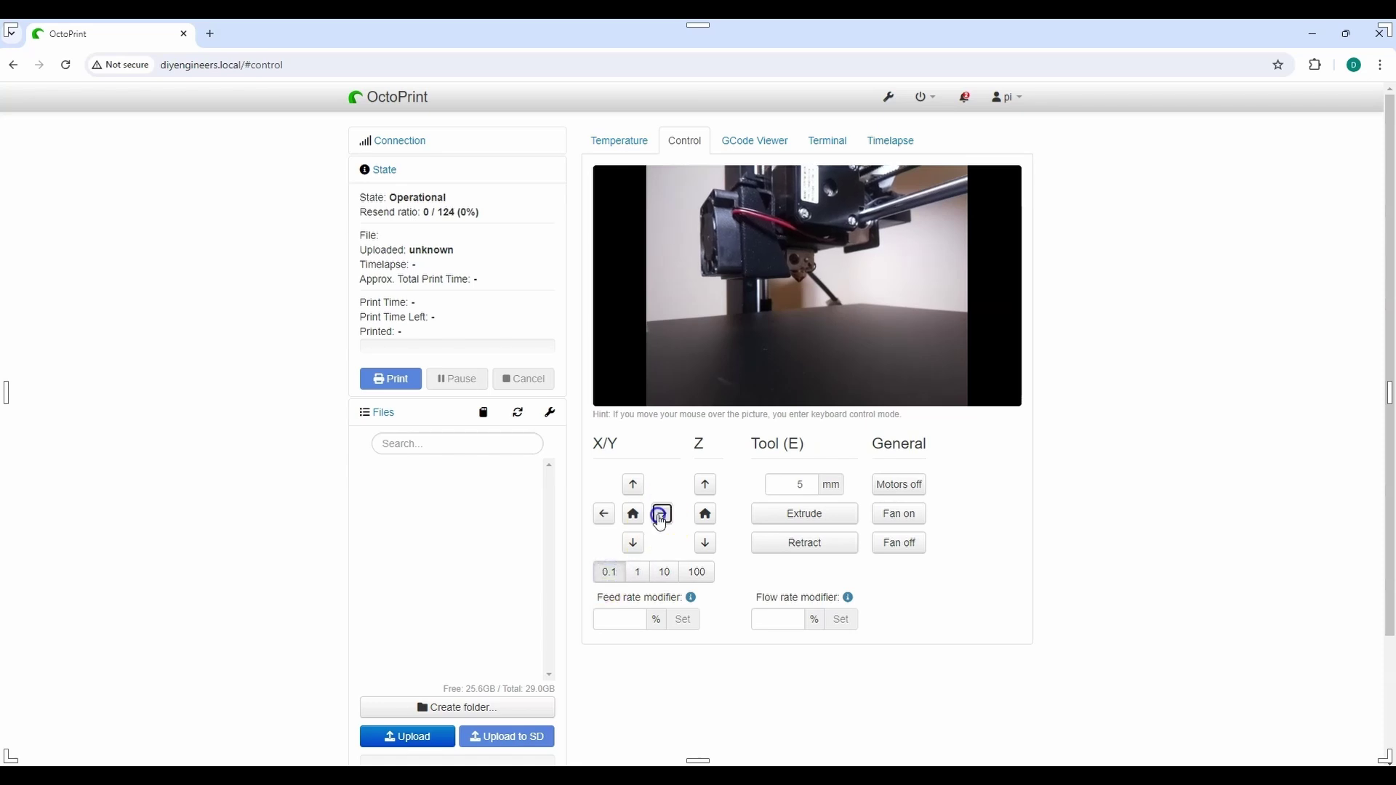
pyautogui.click(664, 572)
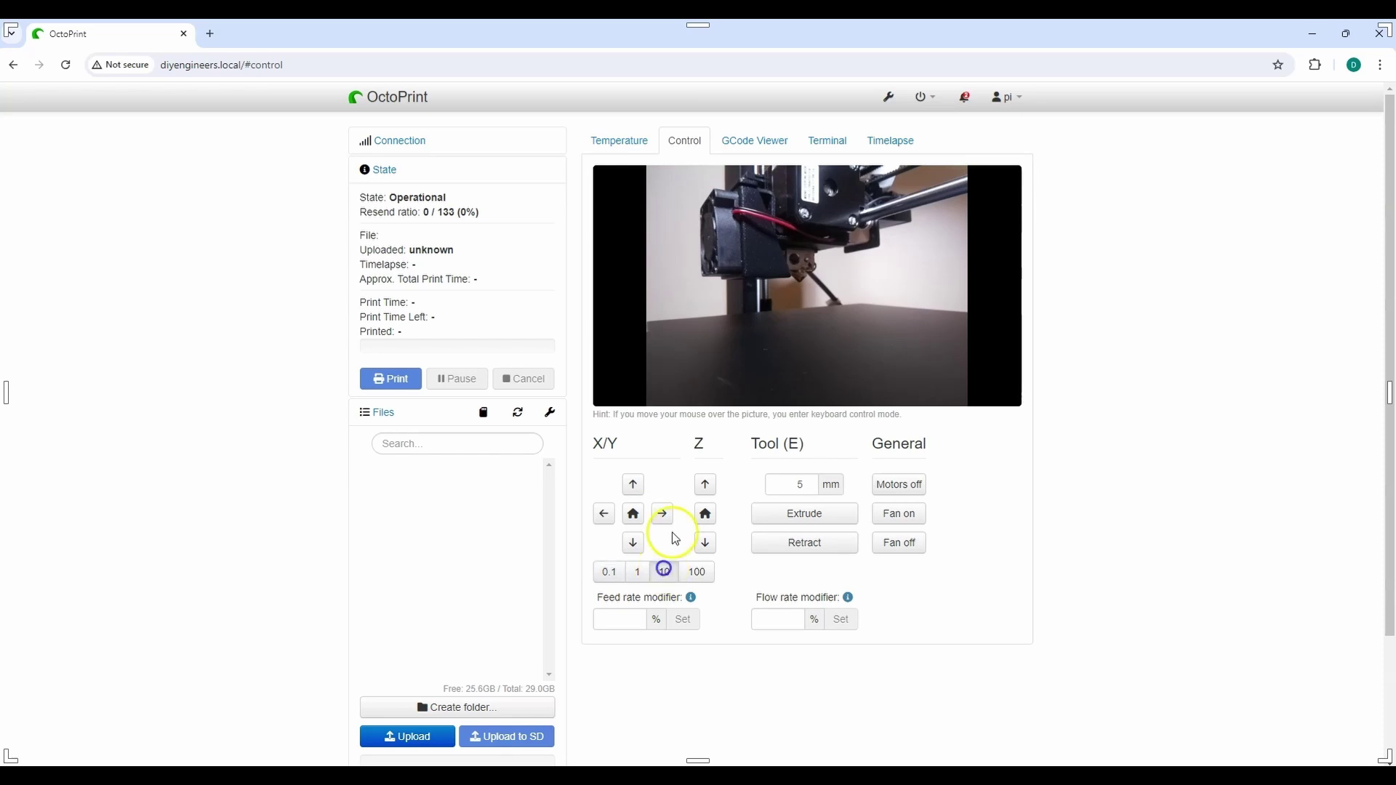
pyautogui.click(663, 514)
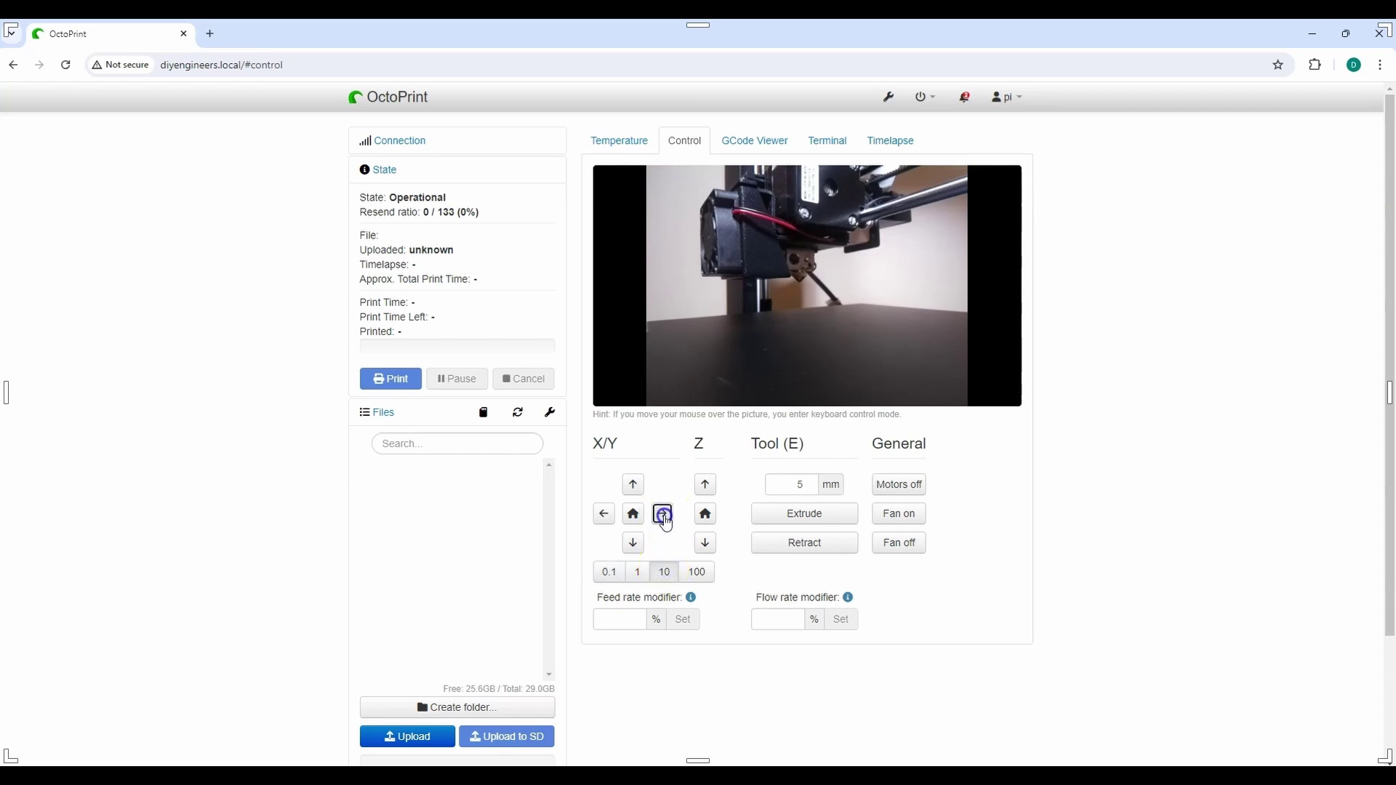
# Browse the Temperature, GCode Viewer, Terminal and Timelapse pages, ending on the temperature graph
pyautogui.click(618, 140)
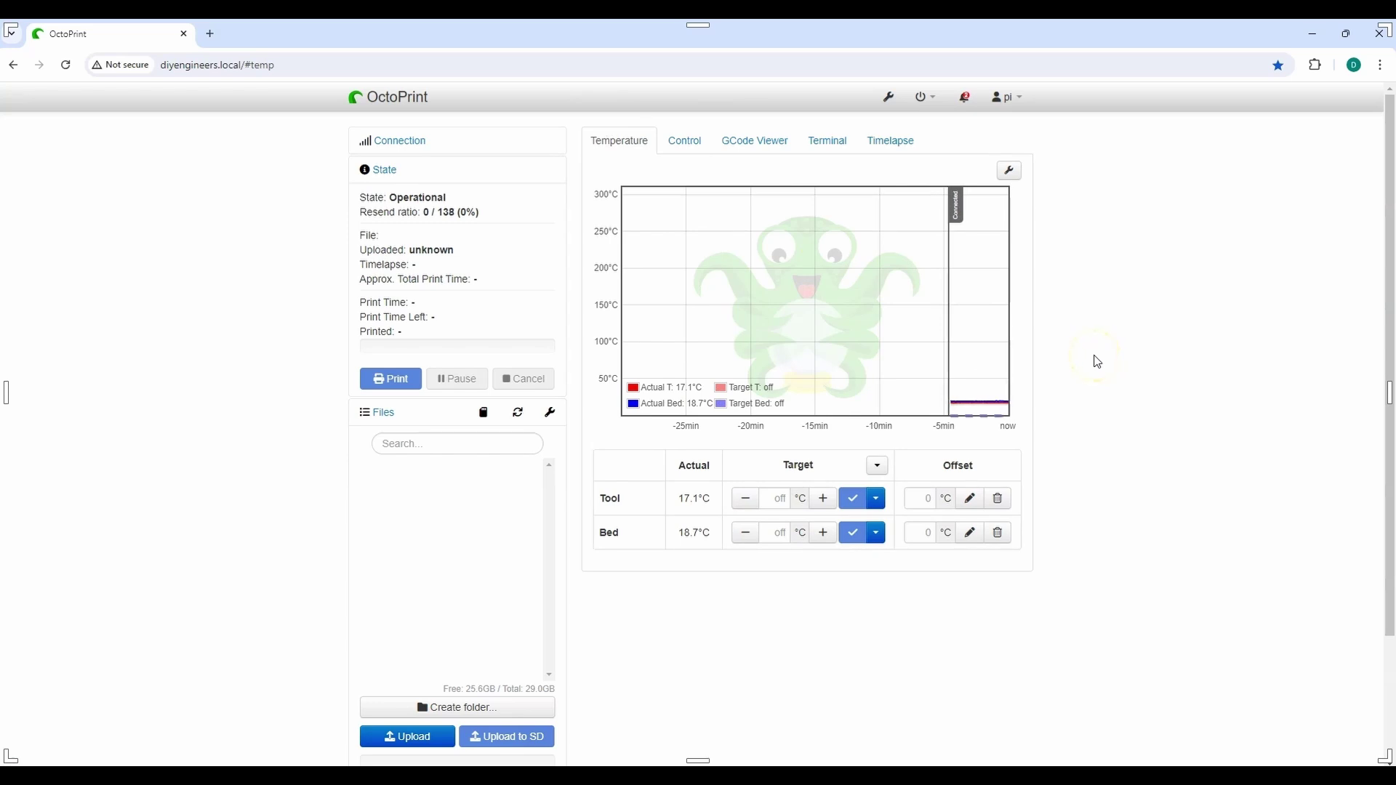
pyautogui.click(754, 141)
pyautogui.click(784, 382)
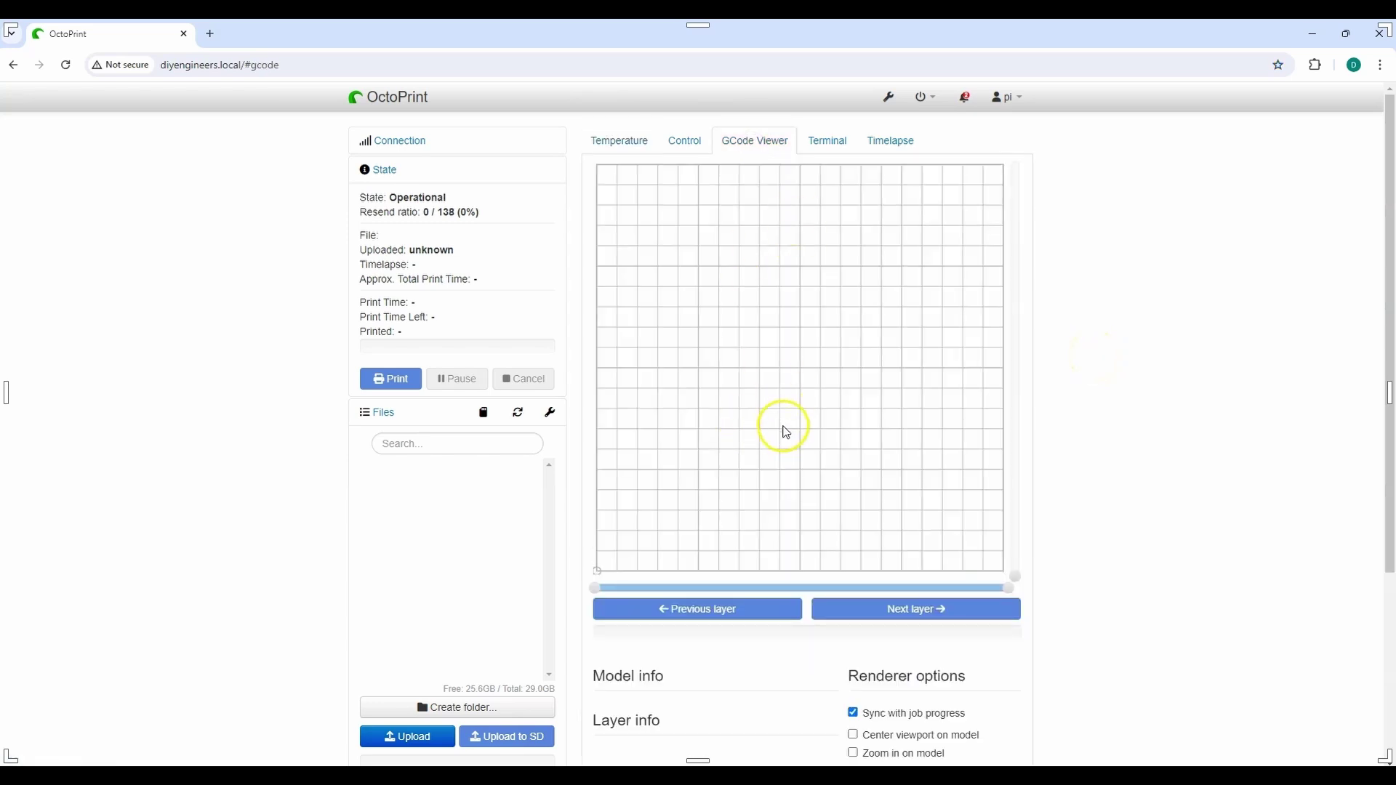
pyautogui.click(823, 142)
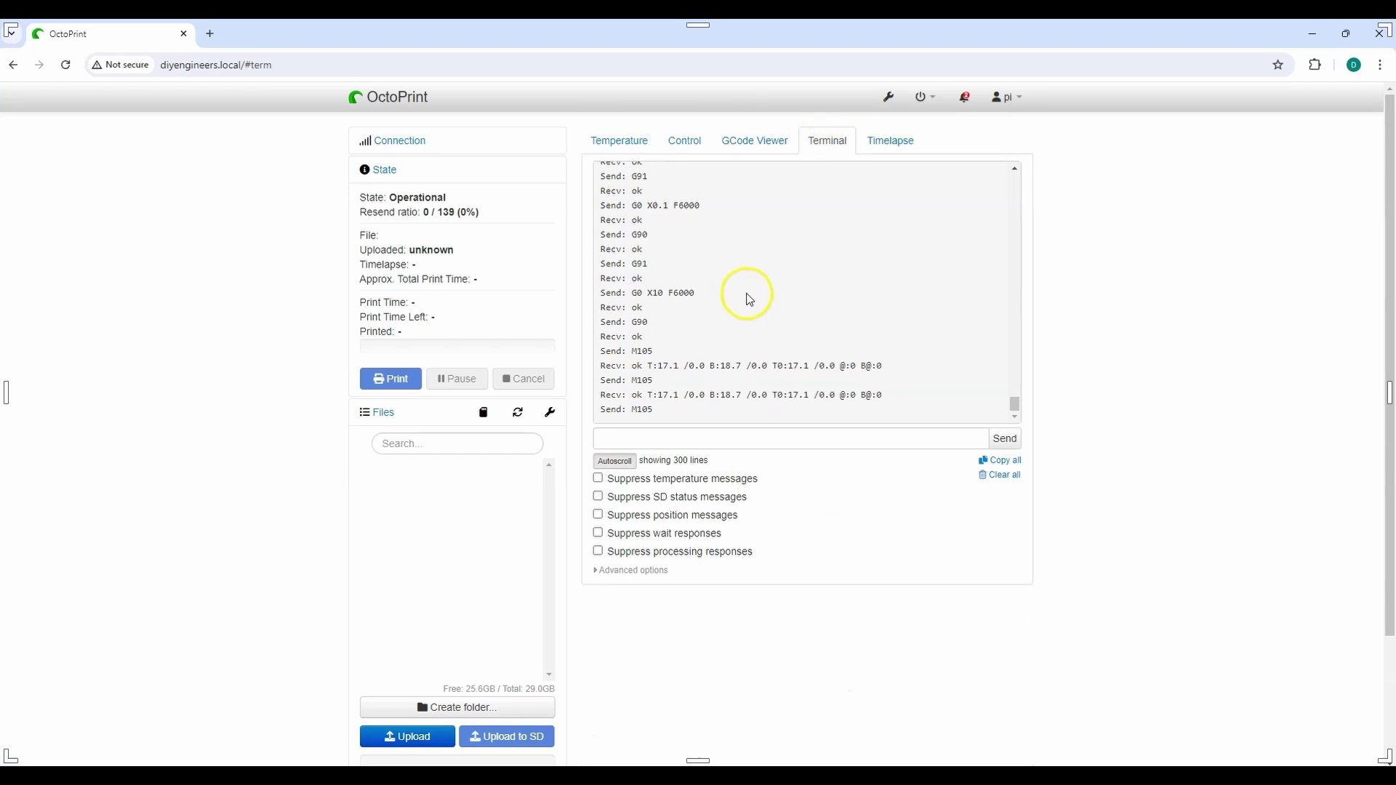
pyautogui.click(893, 144)
pyautogui.click(645, 142)
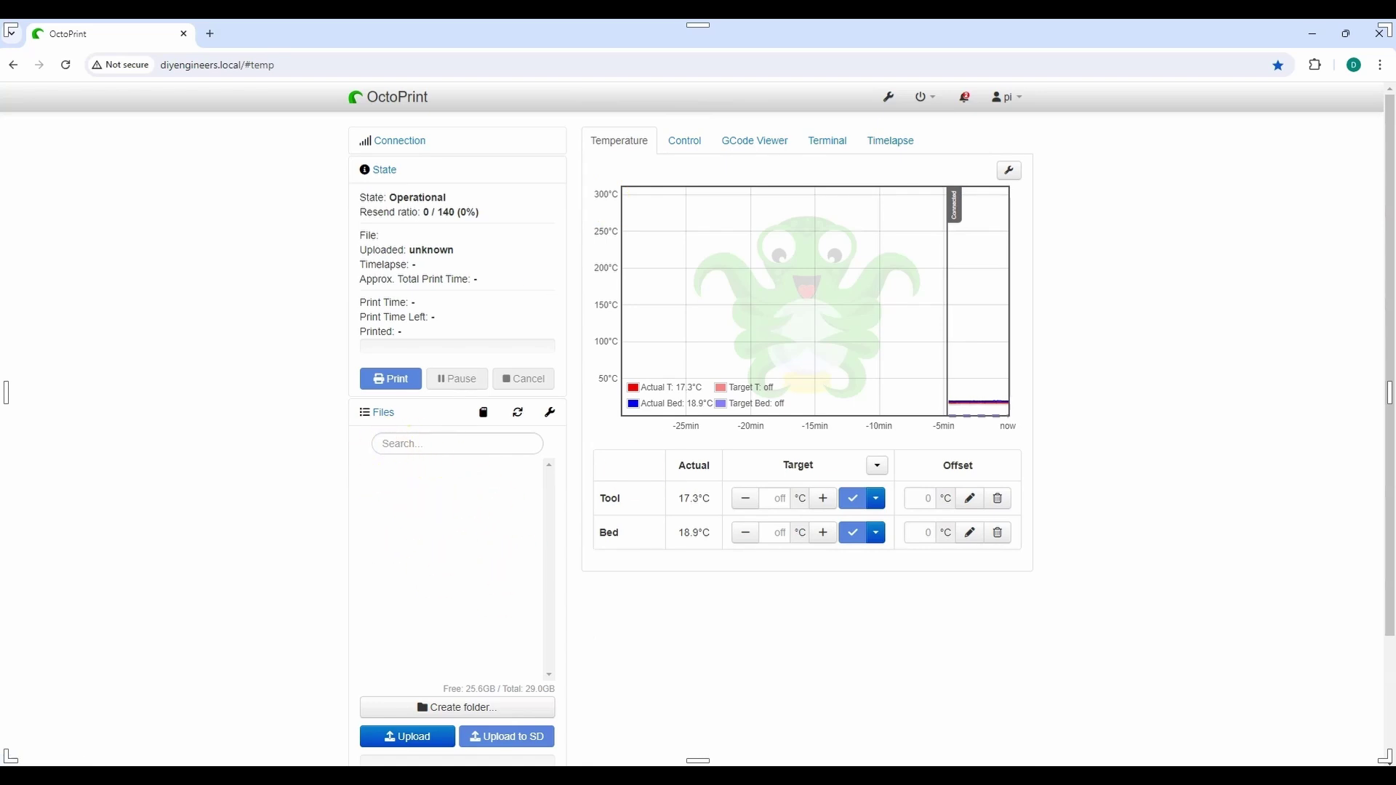
# Upload Servo_Case.gcode locally, load it and start the print
pyautogui.moveTo(4, 385); pyautogui.dragTo(418, 583)
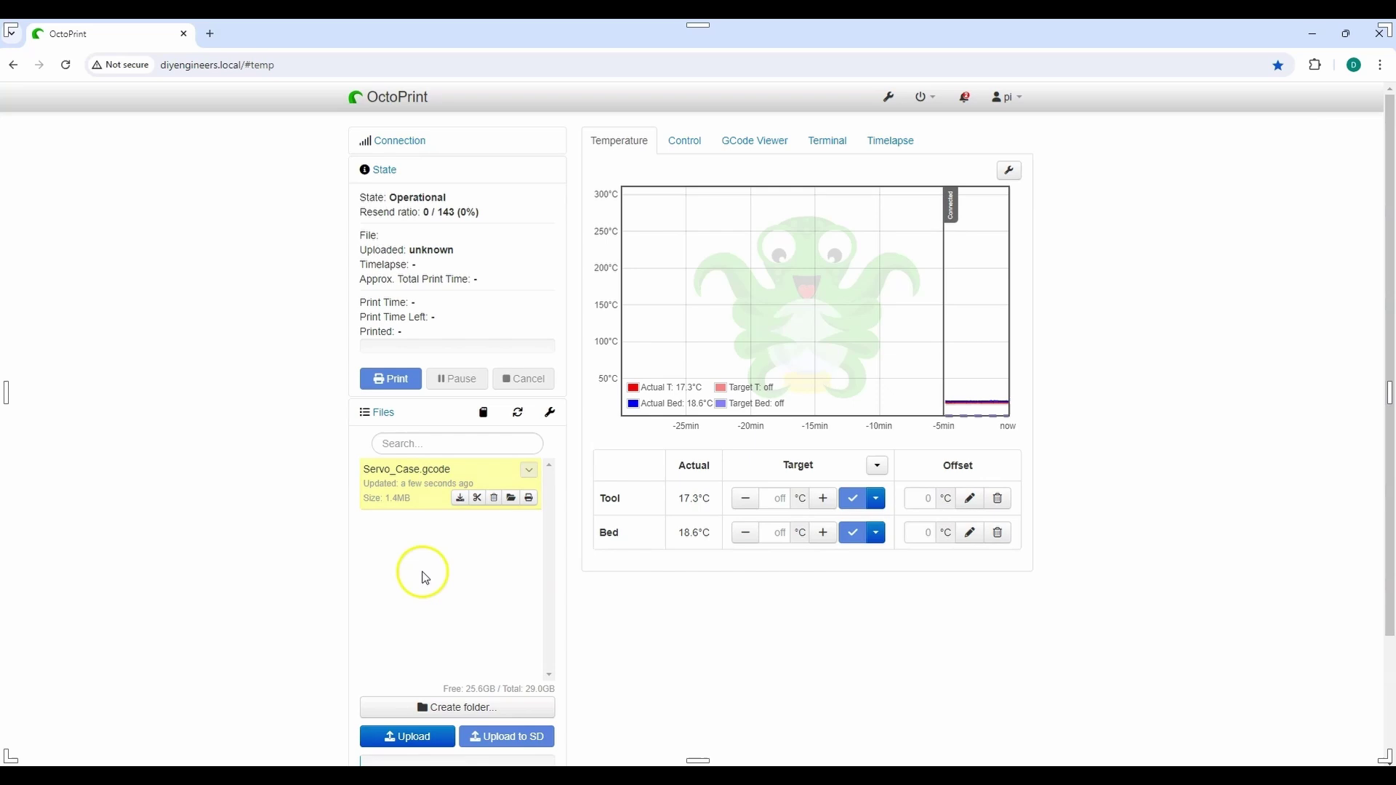
pyautogui.click(511, 501)
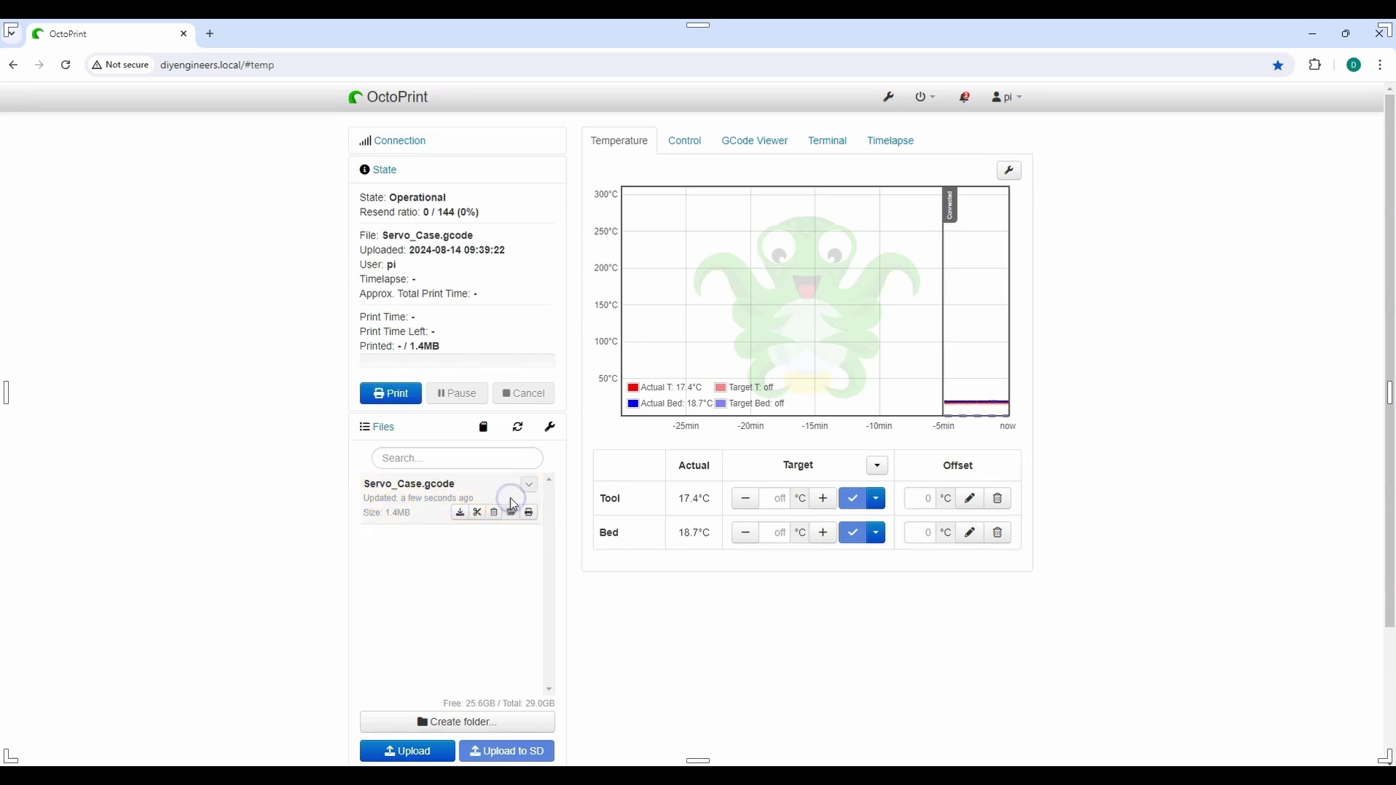
pyautogui.click(402, 402)
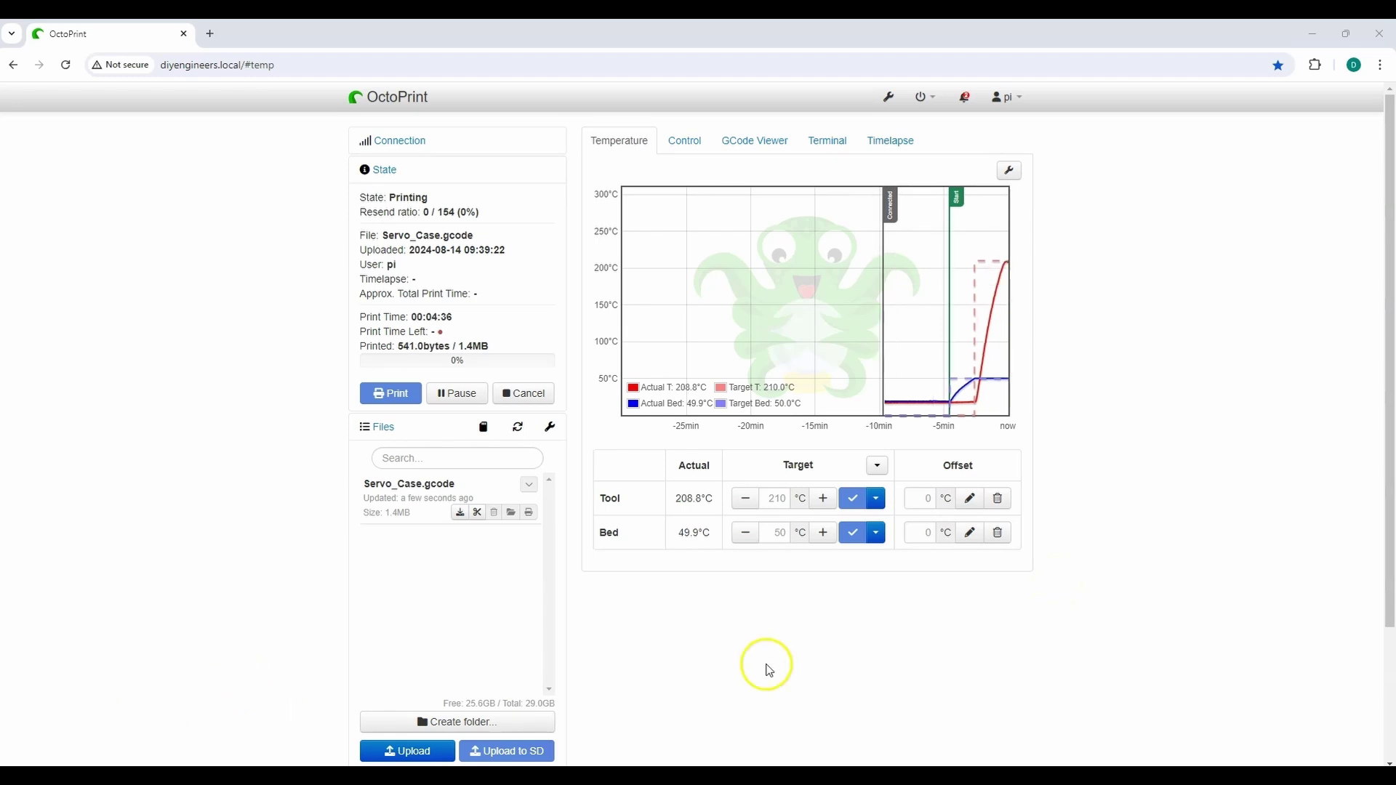
# Alternate between the webcam feed and temperature graph while Servo_Case.gcode prints to 100%
pyautogui.click(701, 144)
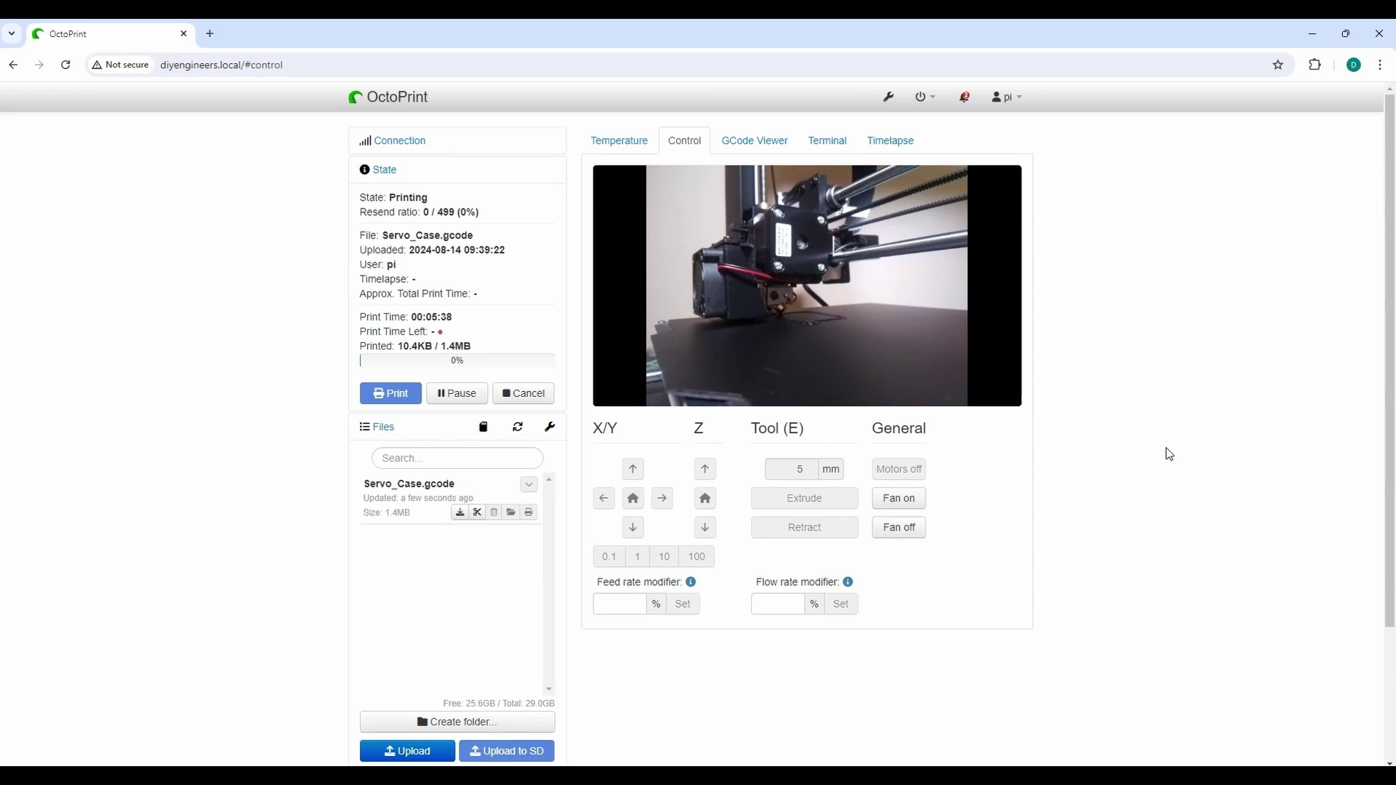
pyautogui.click(1148, 432)
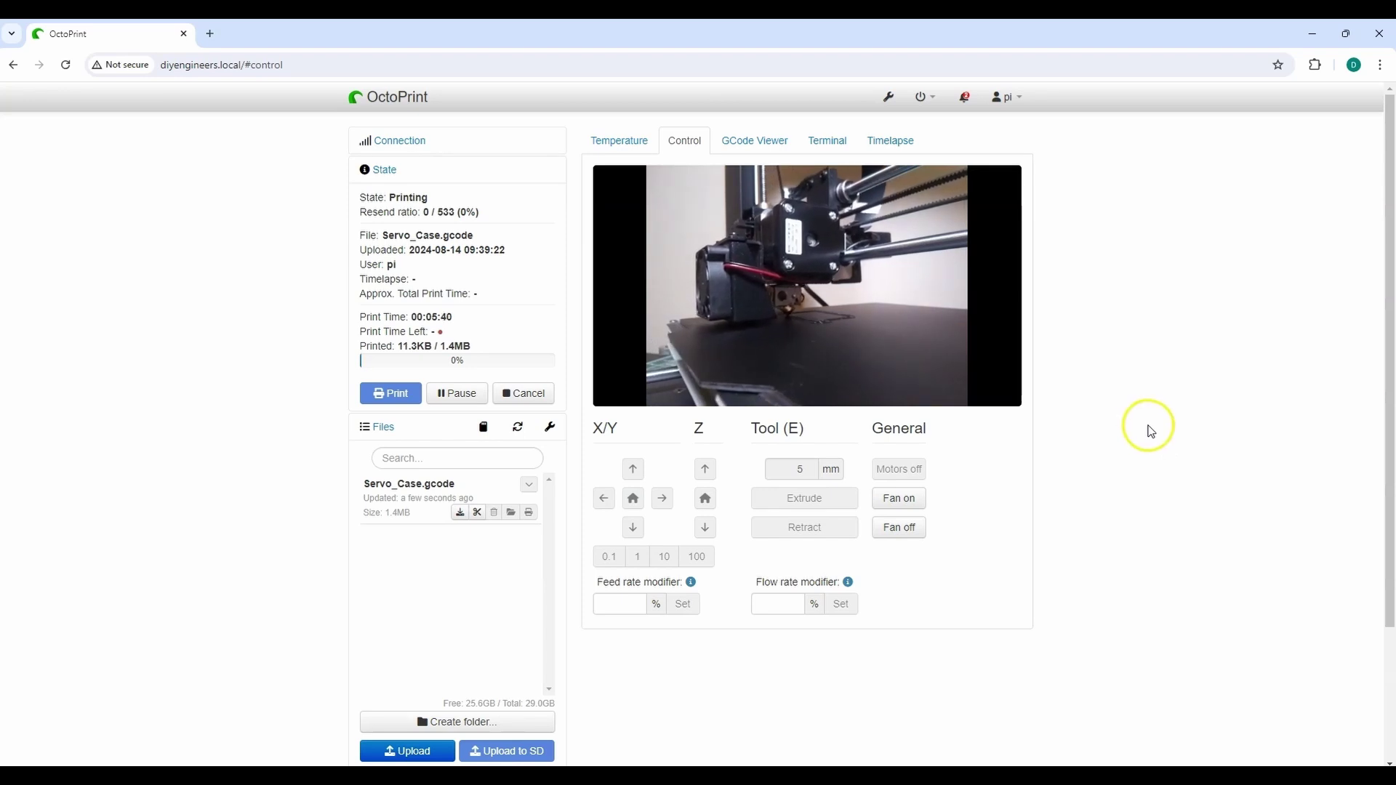
pyautogui.click(612, 140)
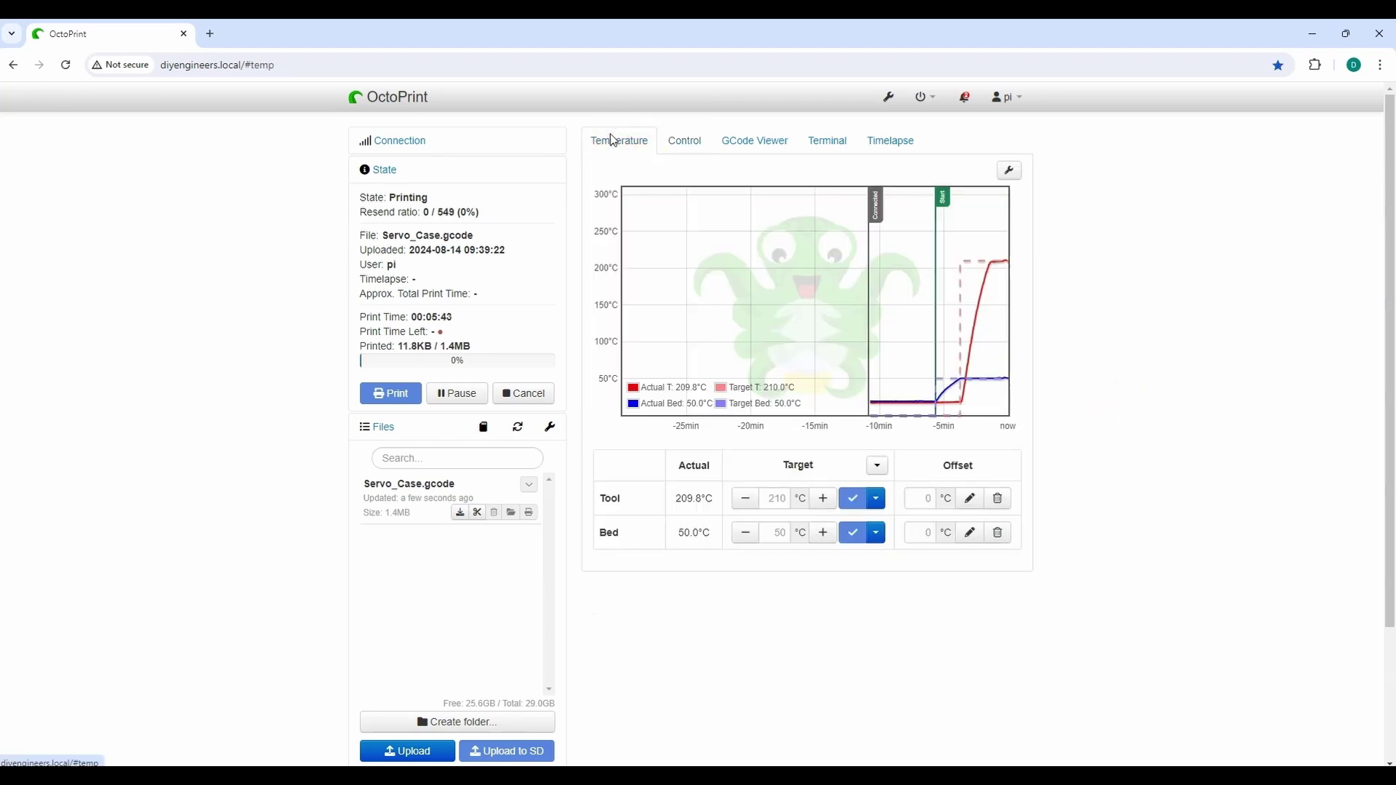
pyautogui.click(686, 145)
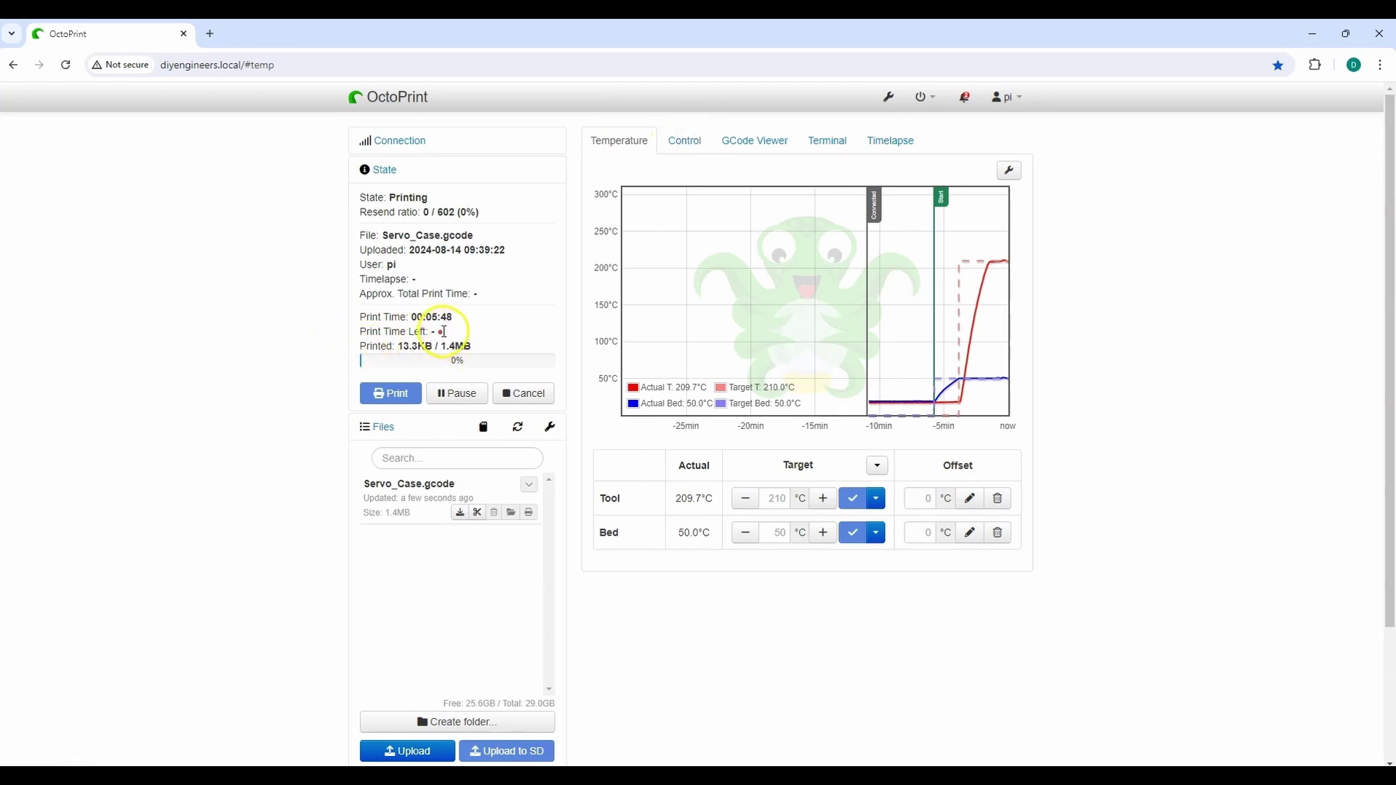
pyautogui.moveTo(441, 331)
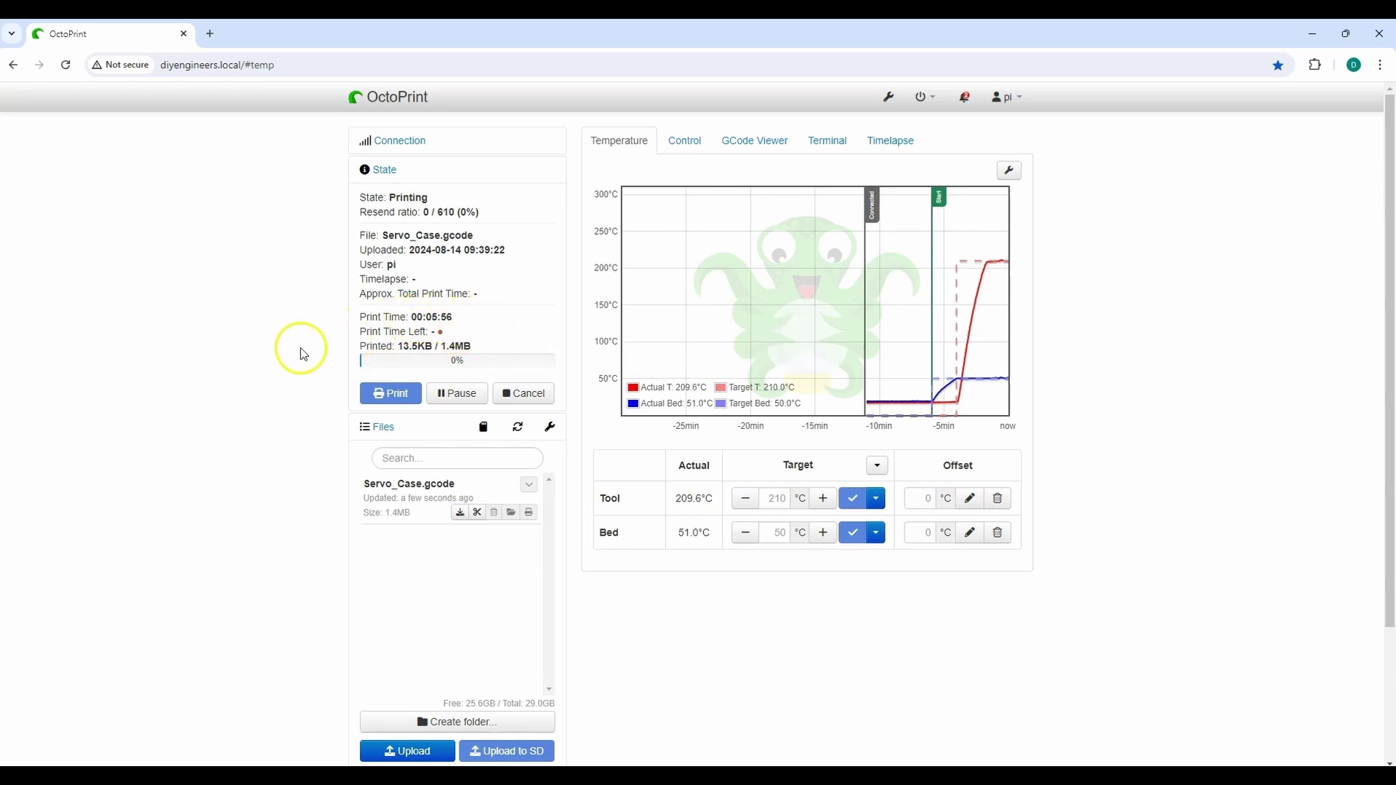
pyautogui.click(682, 142)
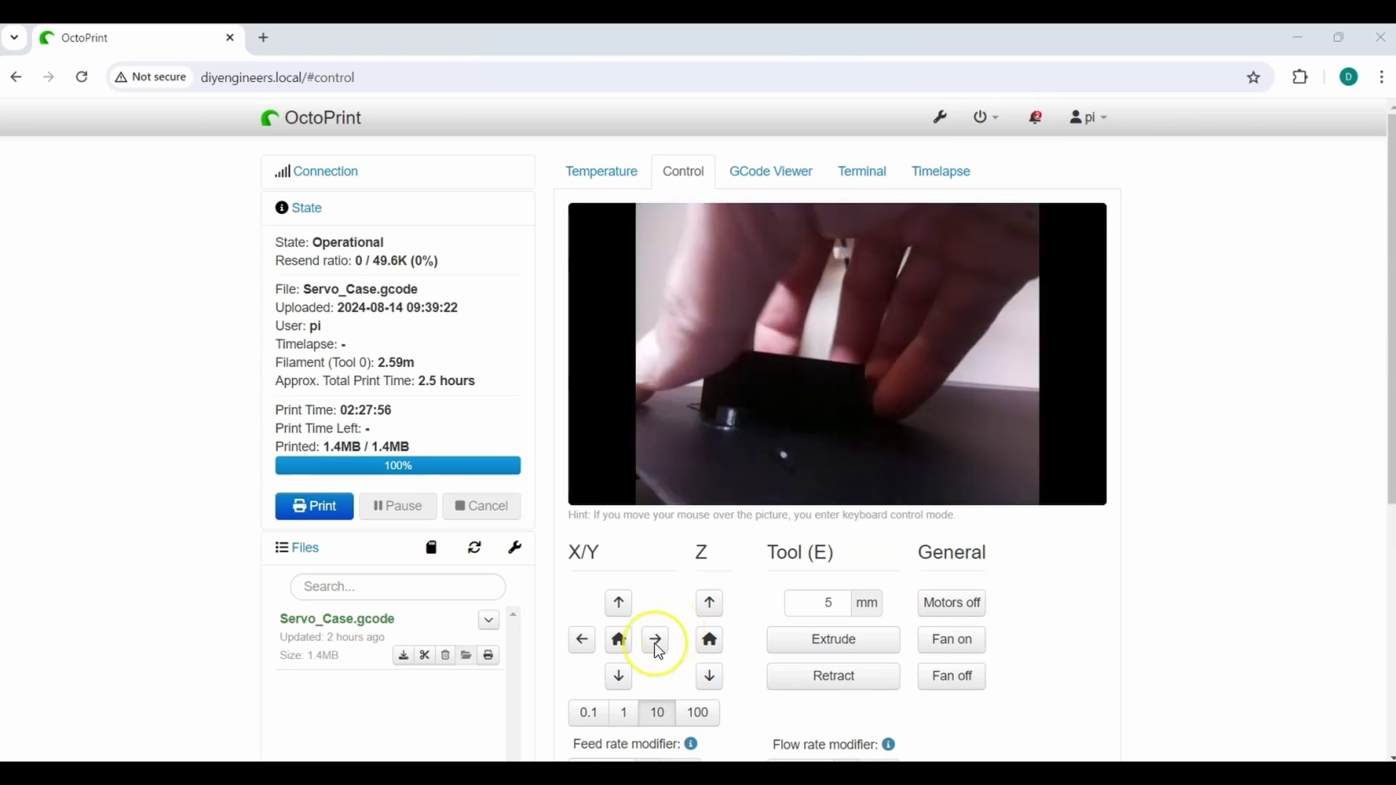
# Check the post-print temperatures and the webcam view of the finished case
pyautogui.click(654, 641)
pyautogui.click(237, 608)
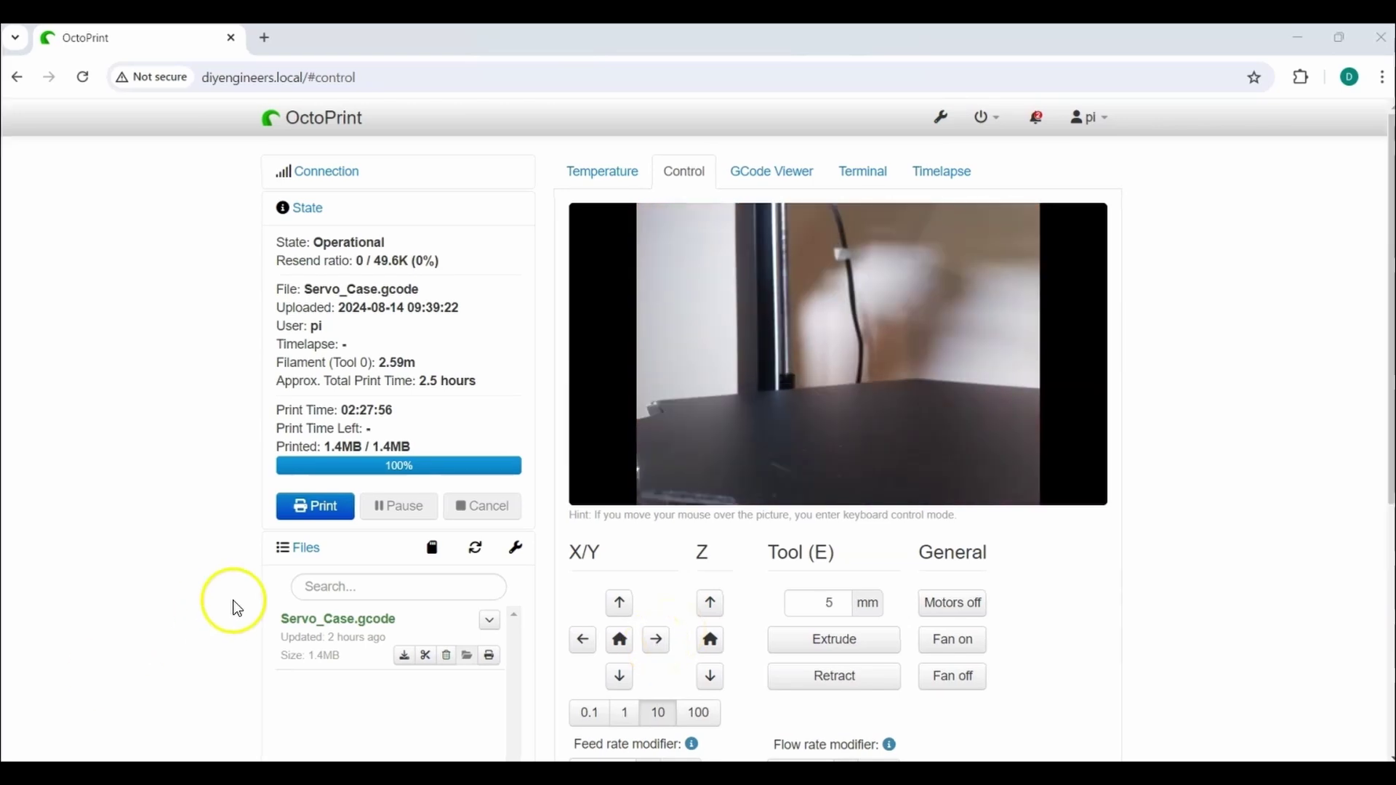
pyautogui.click(590, 175)
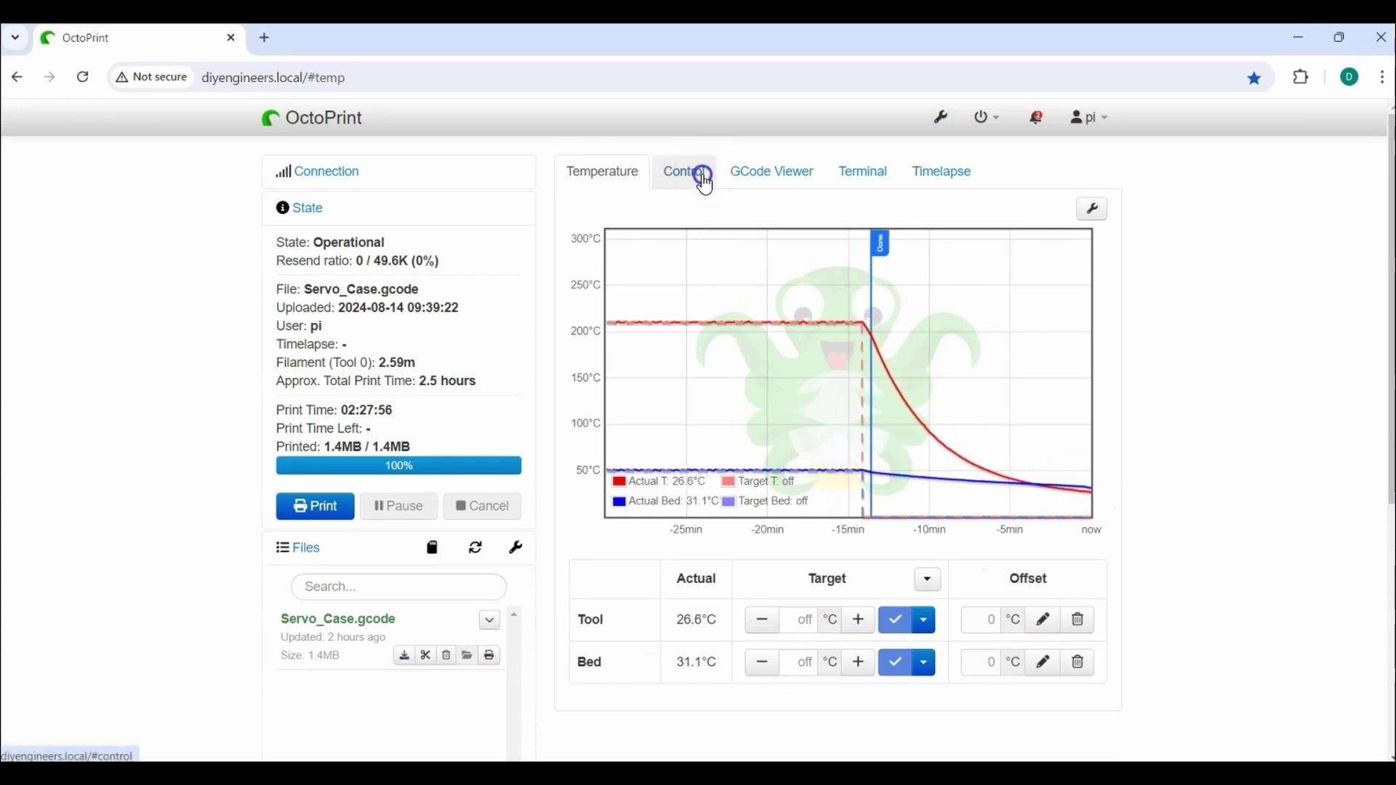
pyautogui.click(700, 175)
# Shut down the system from the navbar power menu and confirm with Proceed
pyautogui.click(989, 120)
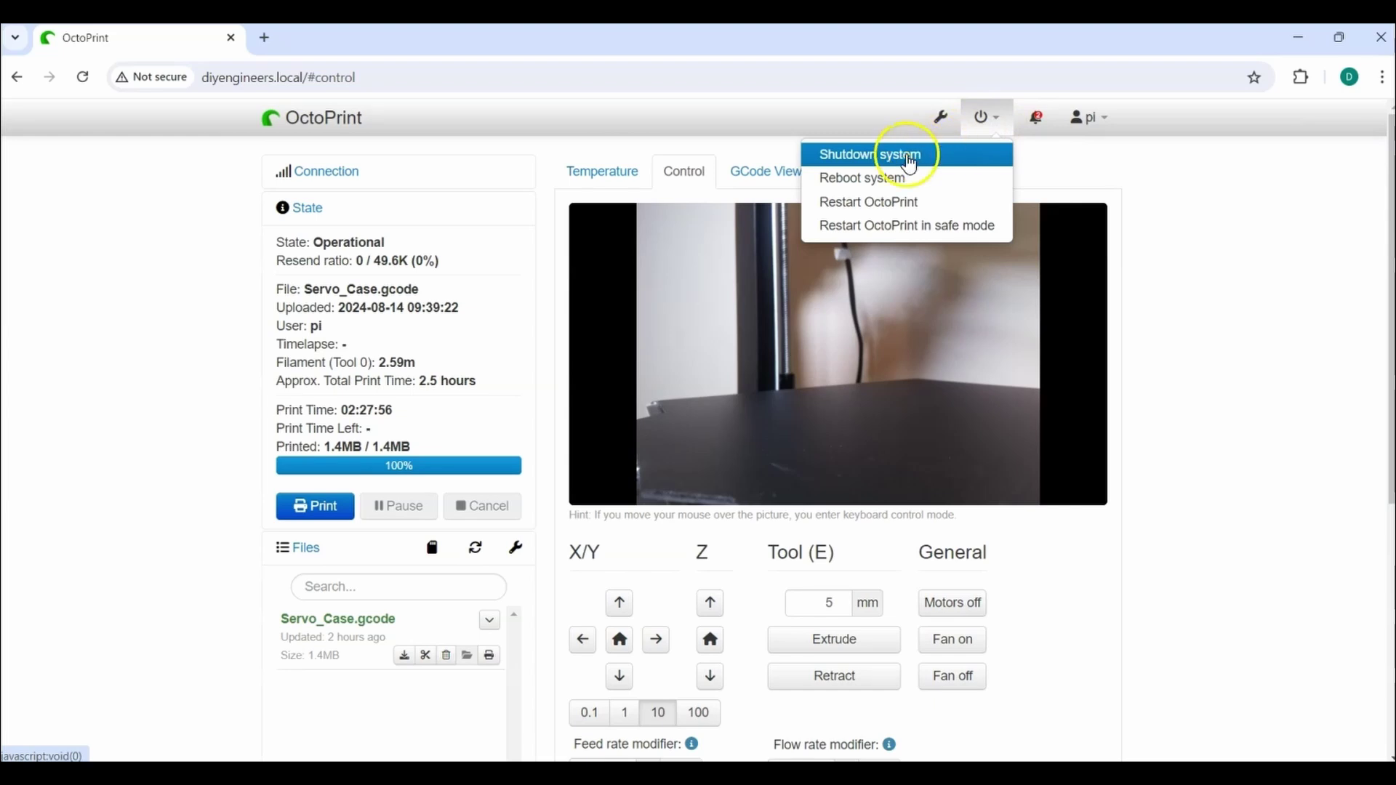
pyautogui.click(930, 154)
pyautogui.click(888, 525)
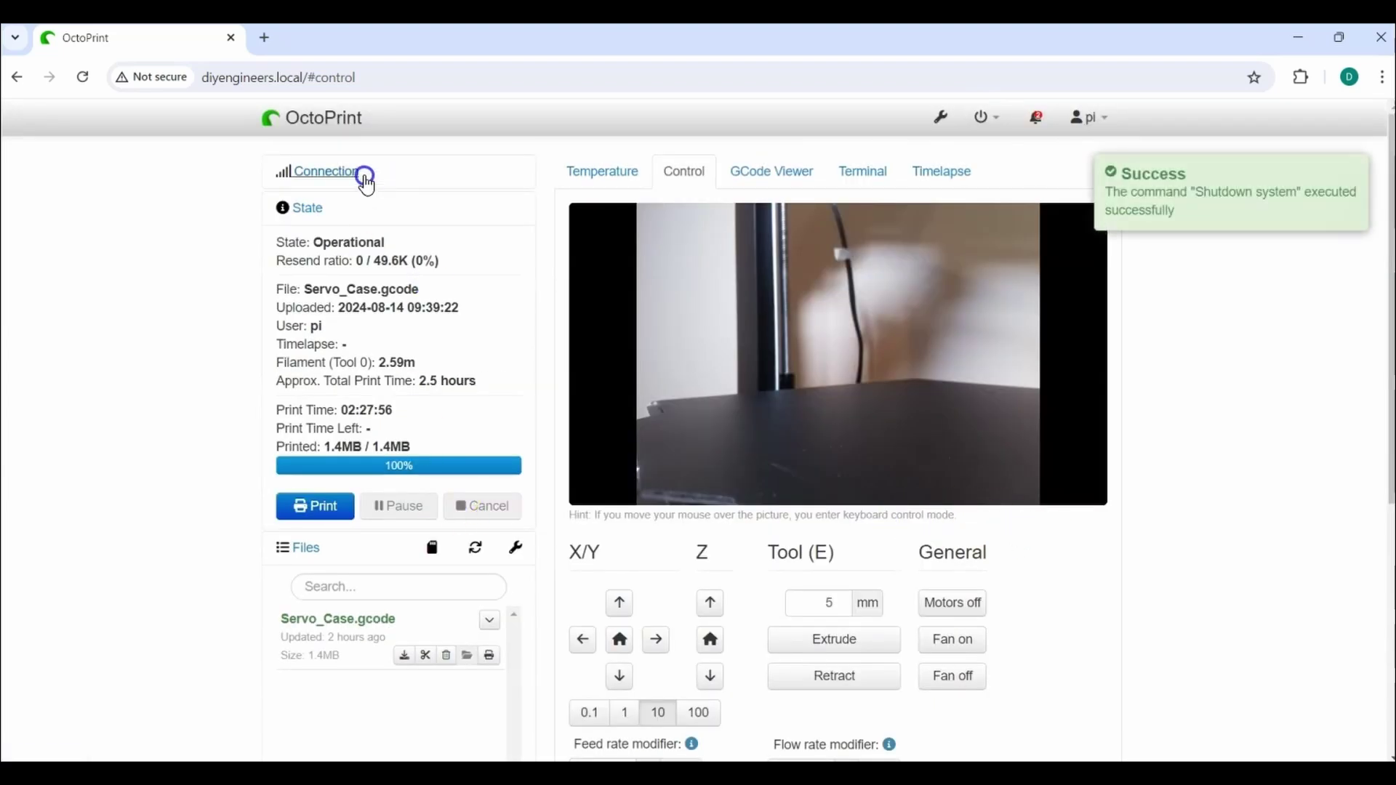
pyautogui.click(334, 174)
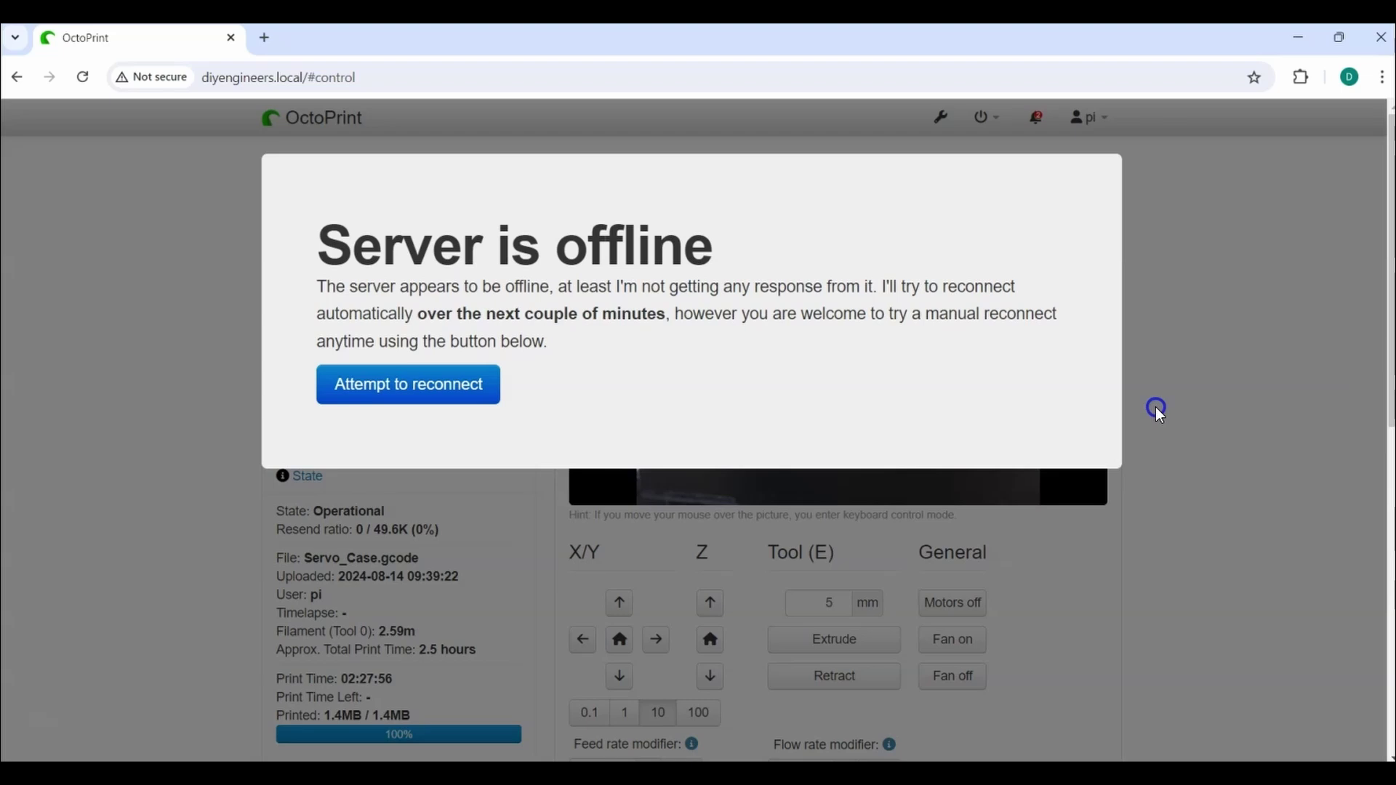